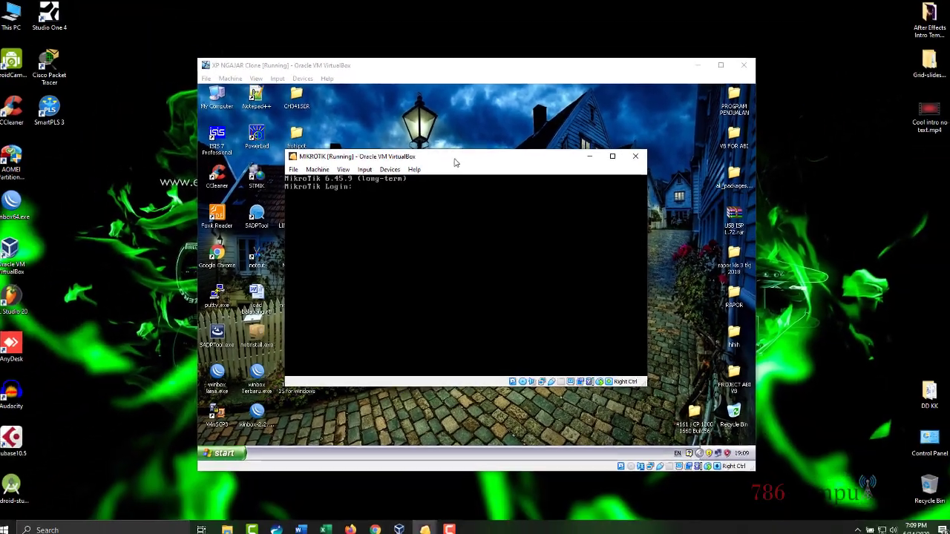
Step: Bring the XP client VM forward, refresh its desktop, and launch WinBox
{"action": "left_click_drag", "start_coordinate": [461, 140], "coordinate": [622, 151]}
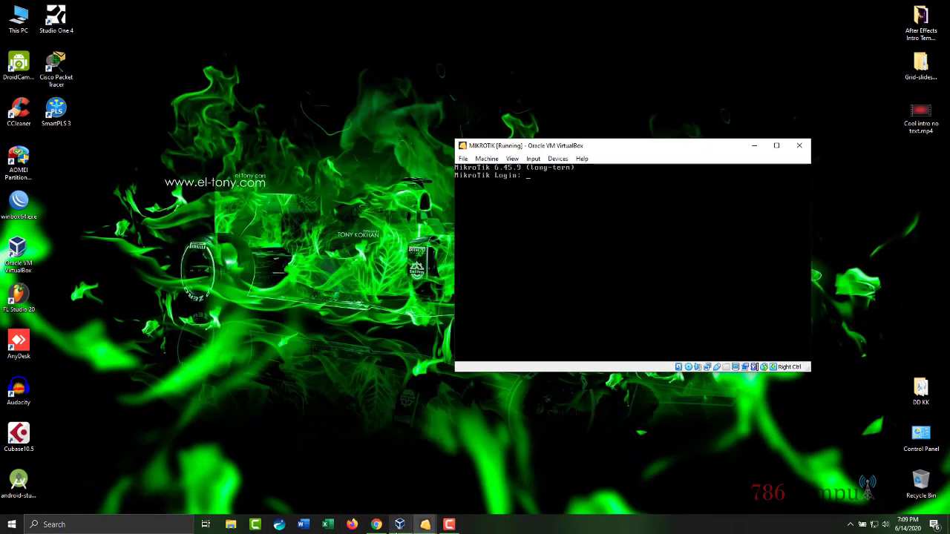
{"action": "left_click", "coordinate": [399, 525]}
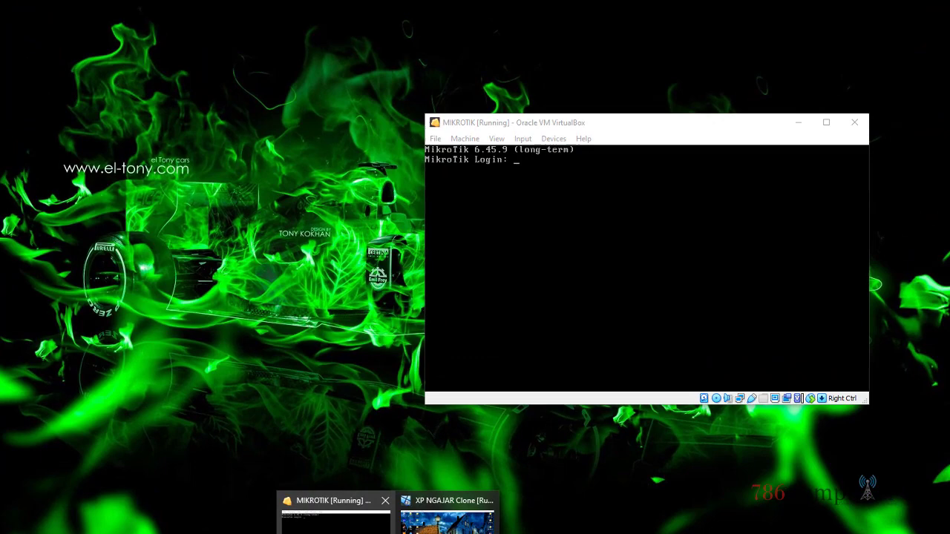
{"action": "left_click", "coordinate": [475, 464]}
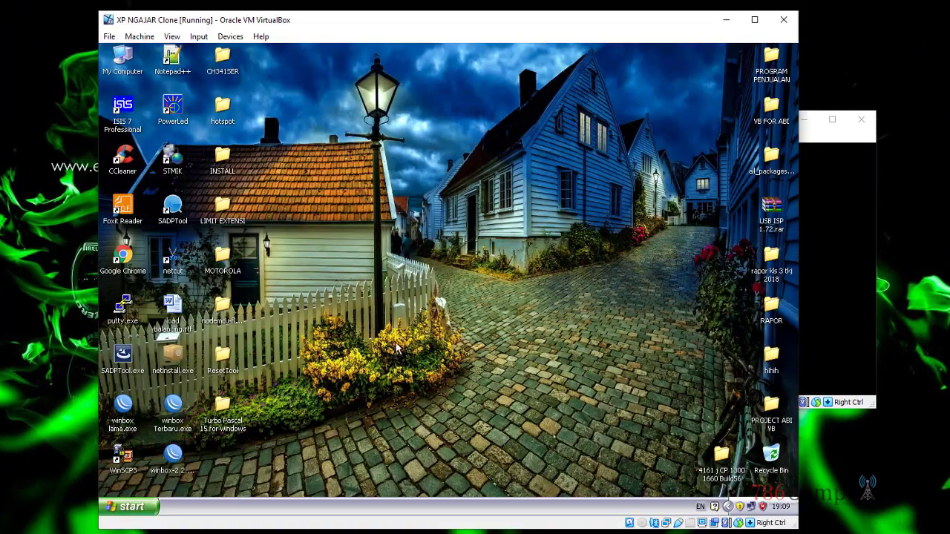
{"action": "right_click", "coordinate": [429, 180]}
{"action": "left_click", "coordinate": [444, 197]}
{"action": "right_click", "coordinate": [461, 168]}
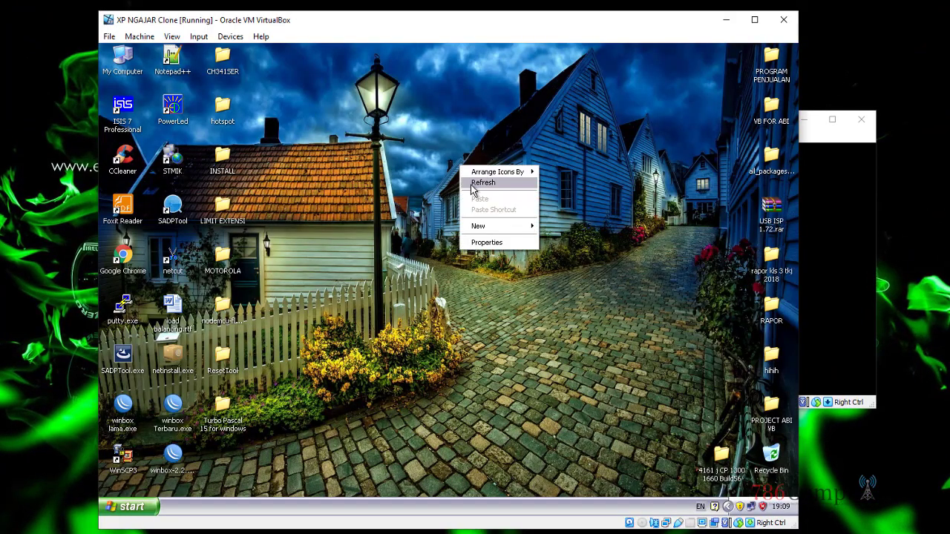
{"action": "left_click", "coordinate": [473, 189]}
{"action": "right_click", "coordinate": [398, 163]}
{"action": "left_click", "coordinate": [419, 182]}
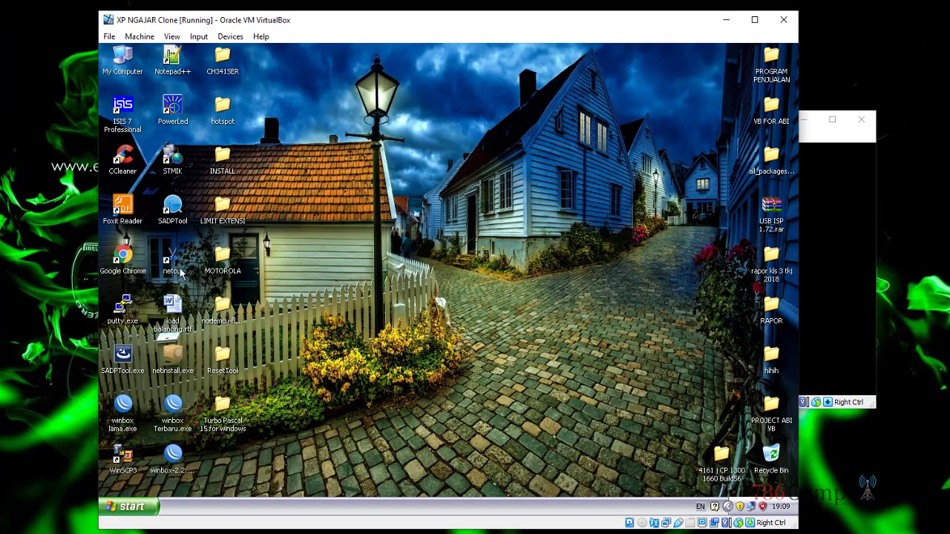
{"action": "double_click", "coordinate": [173, 403]}
Step: Connect WinBox to the router at 100.100.100.1 and dismiss the license notice
{"action": "left_click_drag", "start_coordinate": [387, 65], "coordinate": [493, 82]}
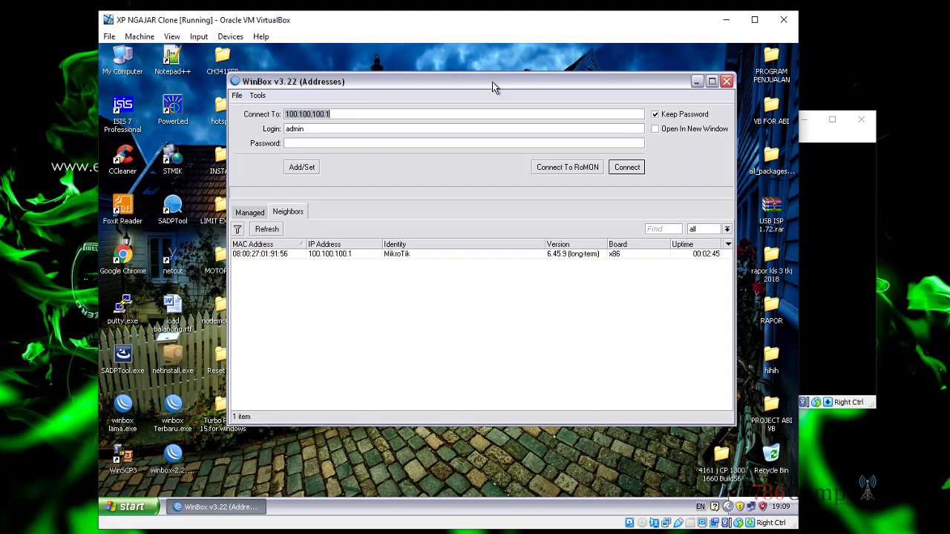
{"action": "left_click", "coordinate": [629, 167]}
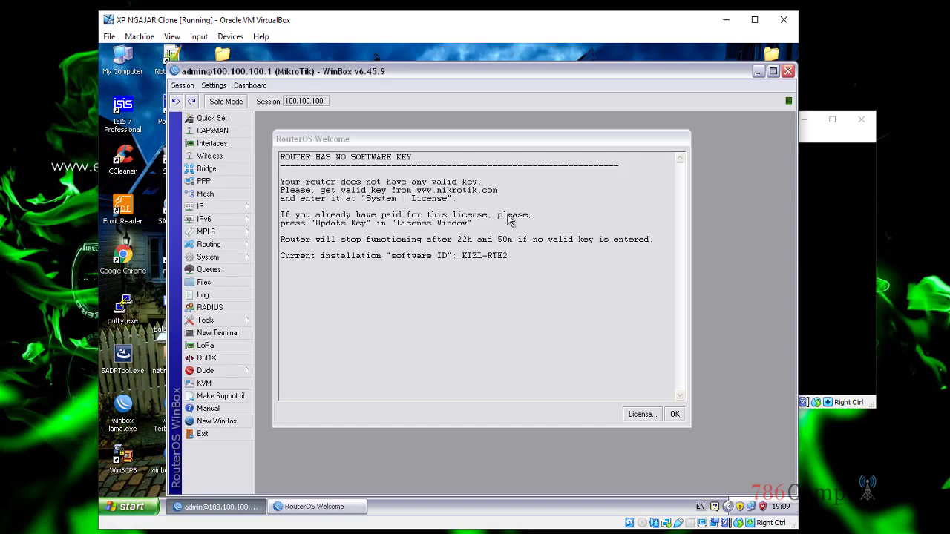
{"action": "left_click", "coordinate": [675, 415]}
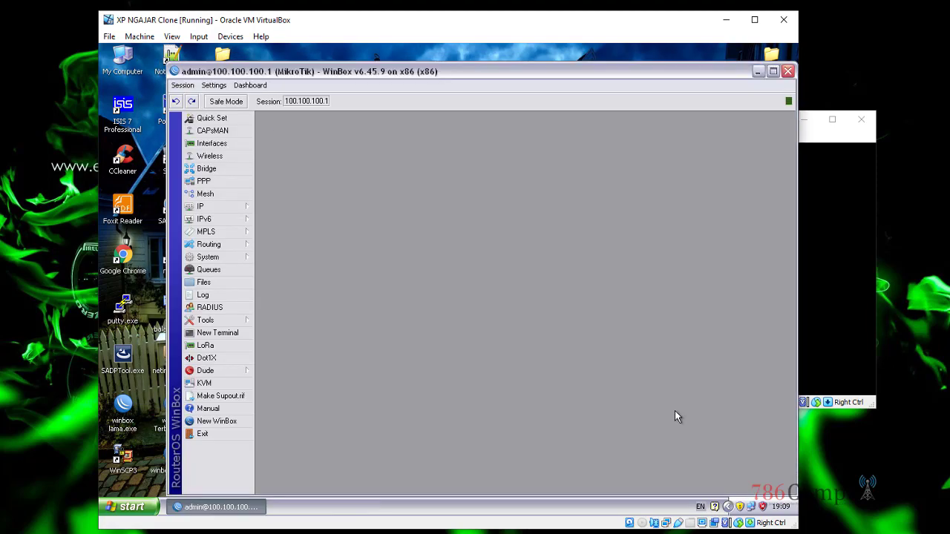
Step: Change the router's system identity from MikroTik to ADM JARKOM
{"action": "left_click", "coordinate": [249, 260]}
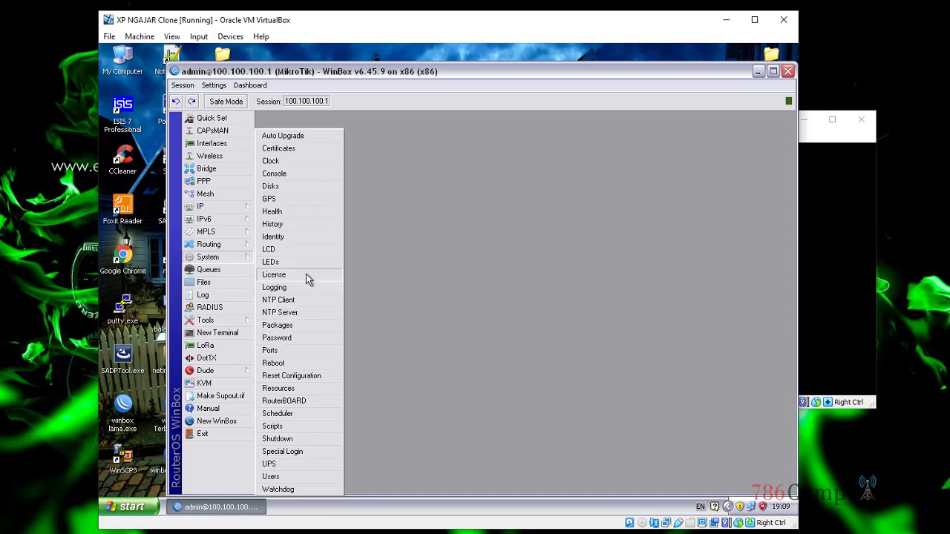
{"action": "left_click", "coordinate": [302, 236]}
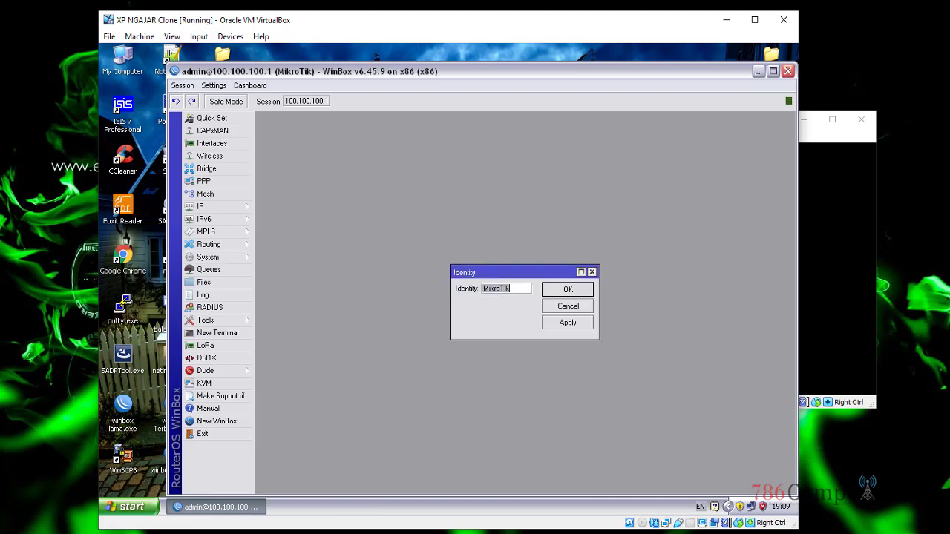
{"action": "type", "text": "ADM JARKOM"}
{"action": "key", "text": "Return"}
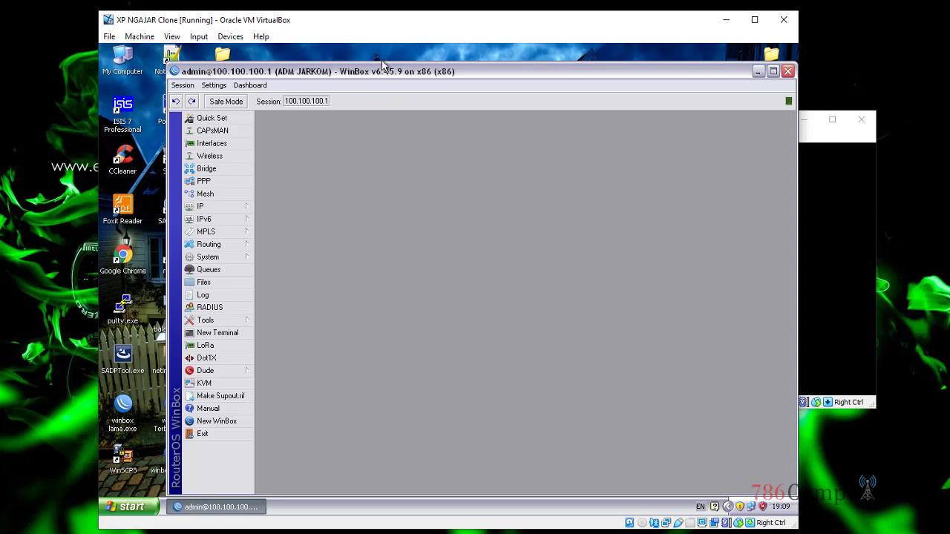
{"action": "left_click_drag", "start_coordinate": [379, 71], "coordinate": [348, 61]}
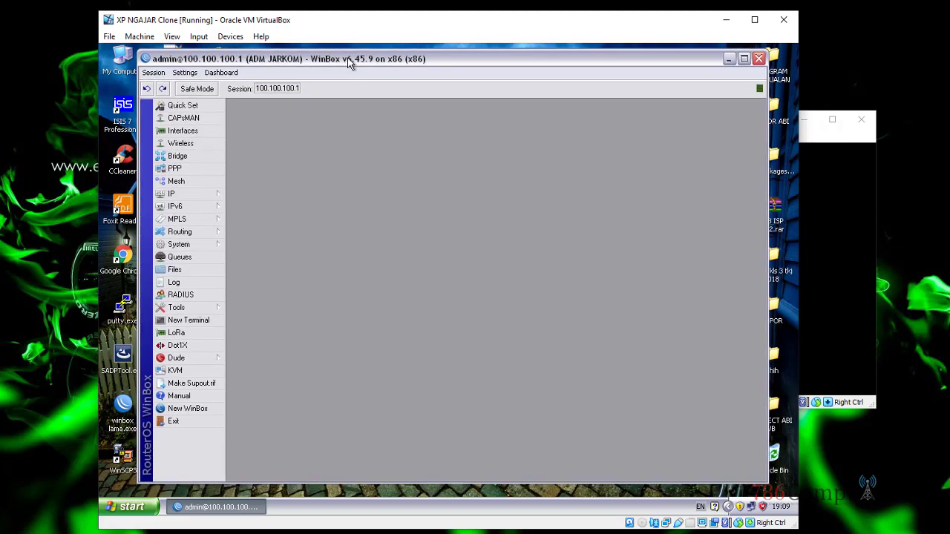
Step: Launch Google Chrome and load the sar.ac.id website
{"action": "left_click", "coordinate": [125, 272]}
{"action": "double_click", "coordinate": [125, 272]}
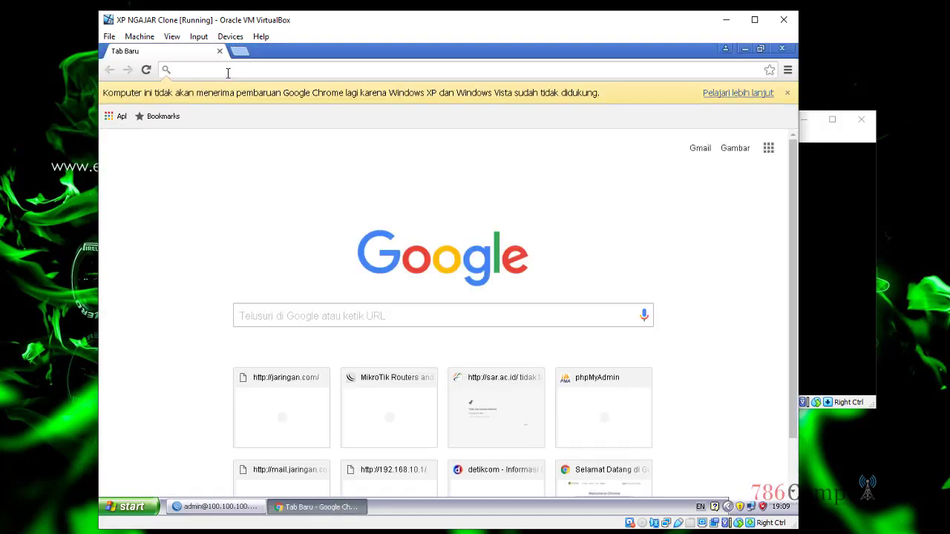
{"action": "type", "text": "sar.ac.id"}
{"action": "key", "text": "Return"}
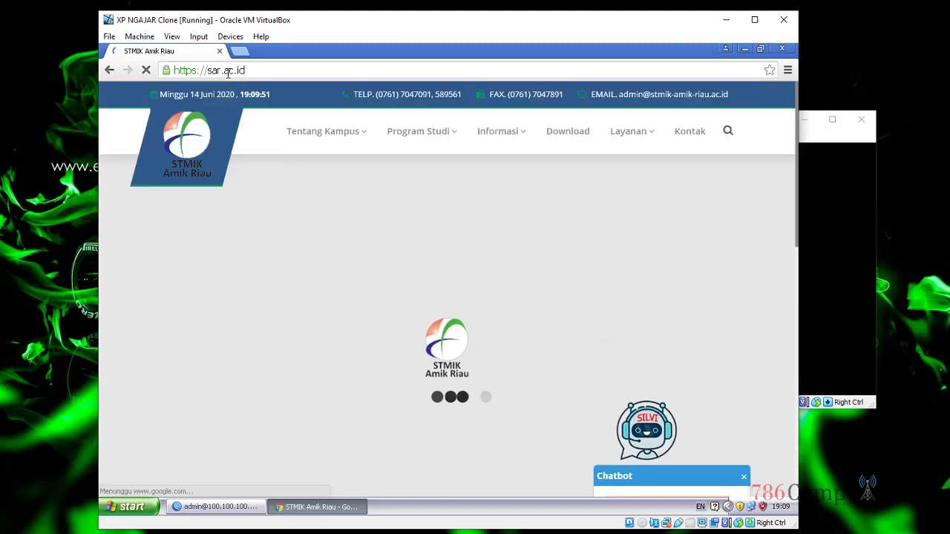
{"action": "scroll", "coordinate": [475, 357], "scroll_direction": "down", "scroll_amount": 2}
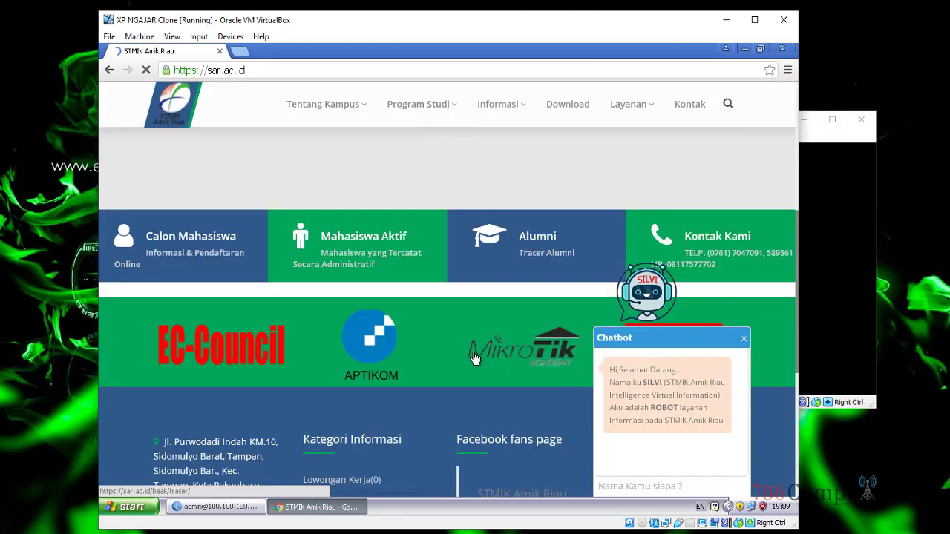
{"action": "scroll", "coordinate": [369, 193], "scroll_direction": "up", "scroll_amount": 2}
Step: Run ping 8.8.8.8 in a Command Prompt to confirm internet access, then close it
{"action": "left_click", "coordinate": [143, 506]}
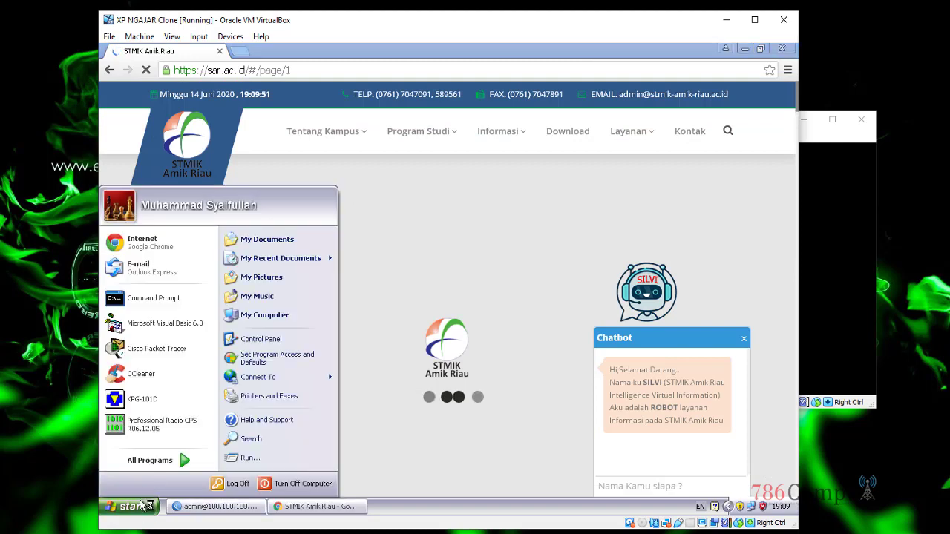
{"action": "left_click", "coordinate": [137, 298]}
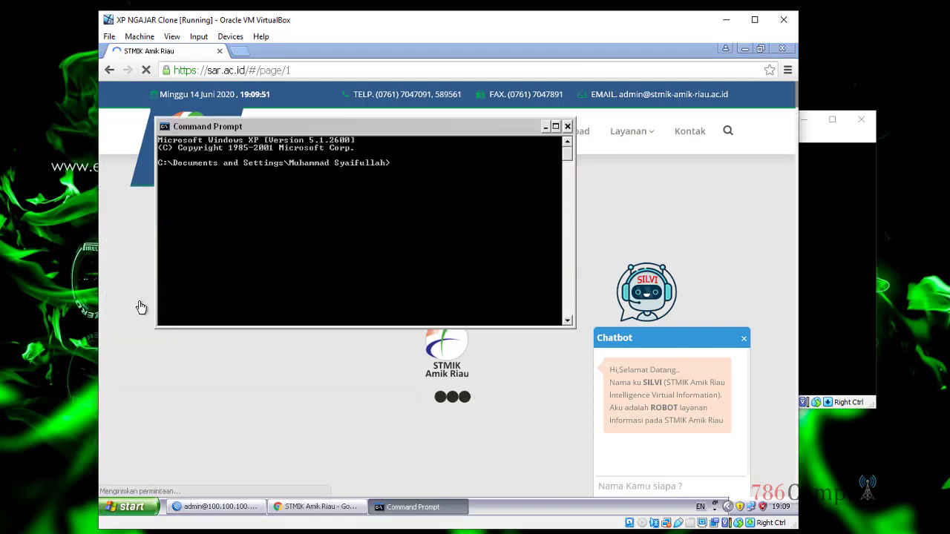
{"action": "type", "text": "ping "}
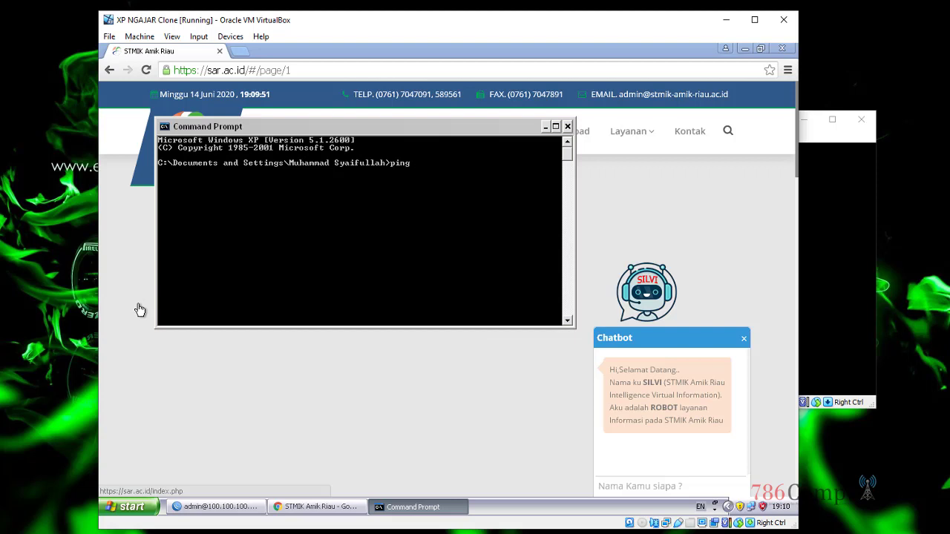
{"action": "type", "text": "8.8.8.8"}
{"action": "key", "text": "Return"}
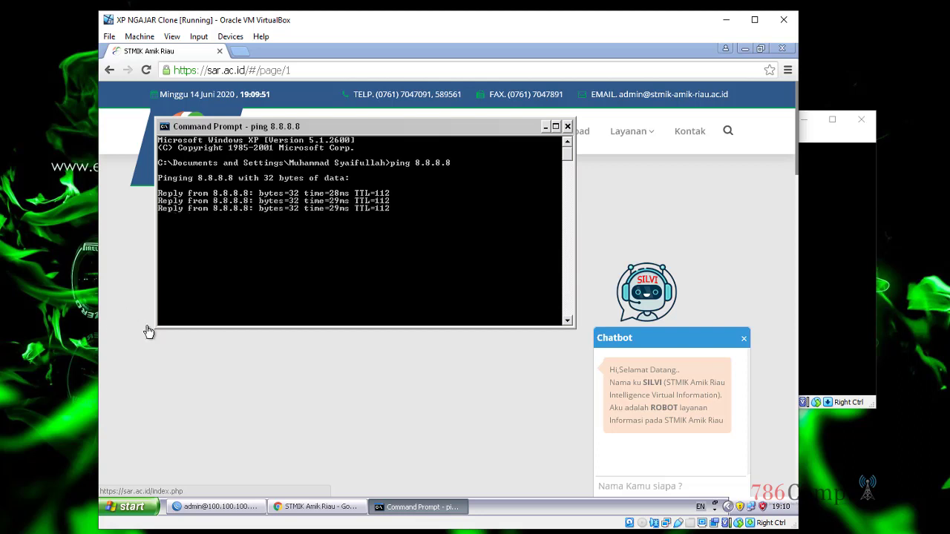
{"action": "left_click", "coordinate": [569, 127]}
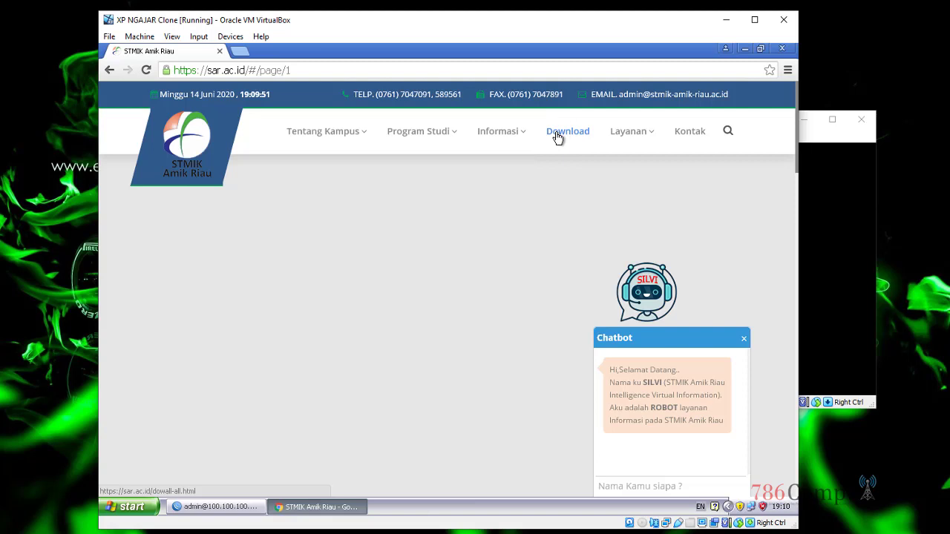
Step: Open WinBox's IP > Firewall window with its empty Filter Rules list, then bring the sar.ac.id page forward
{"action": "left_click", "coordinate": [210, 509]}
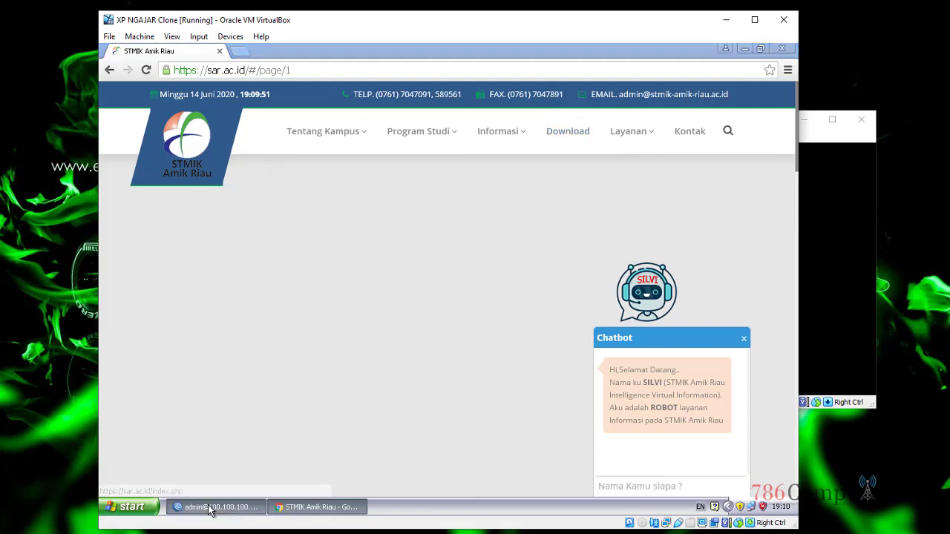
{"action": "left_click_drag", "start_coordinate": [375, 63], "coordinate": [374, 67]}
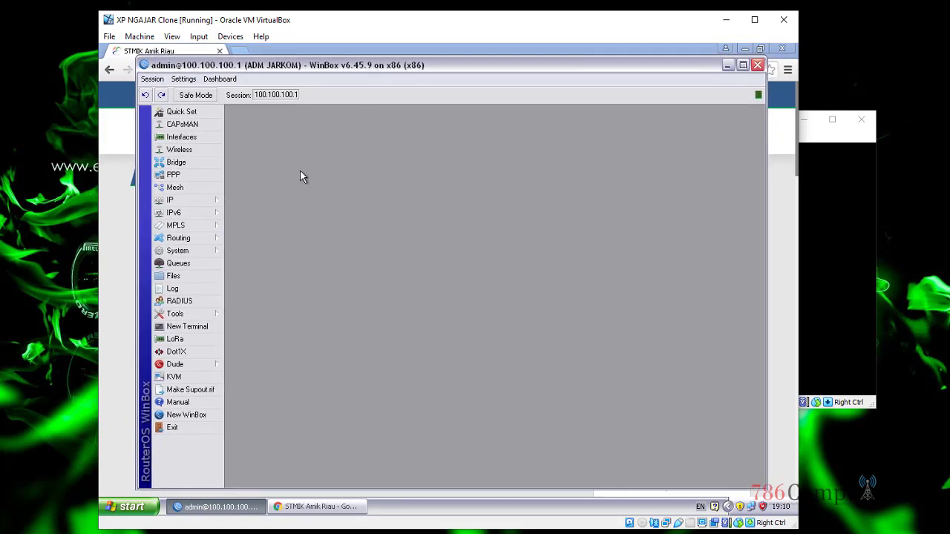
{"action": "left_click", "coordinate": [205, 202]}
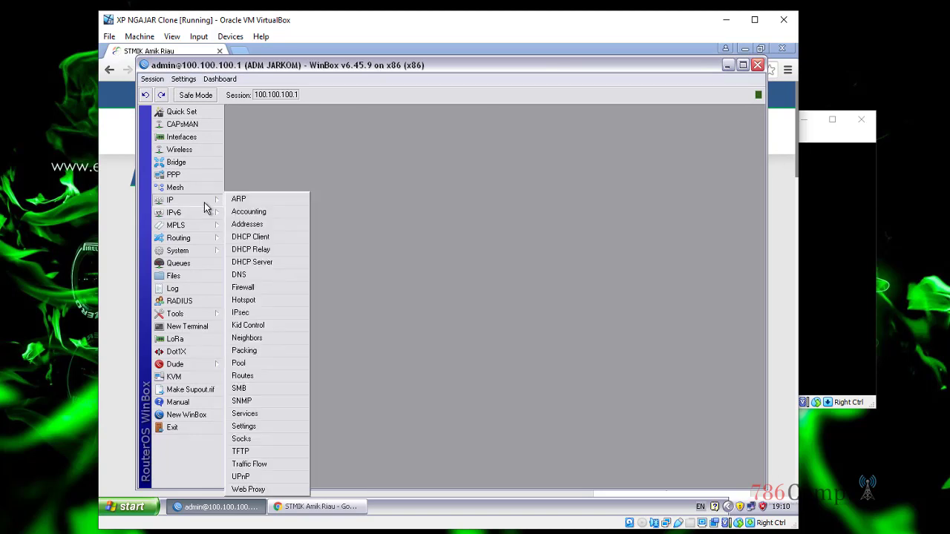
{"action": "left_click", "coordinate": [265, 286]}
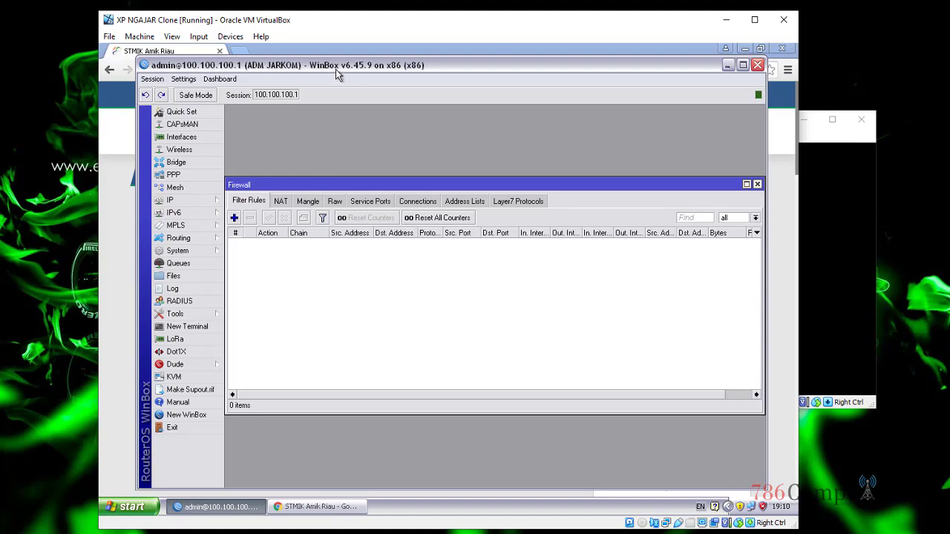
{"action": "left_click_drag", "start_coordinate": [335, 69], "coordinate": [385, 222]}
{"action": "left_click", "coordinate": [384, 56]}
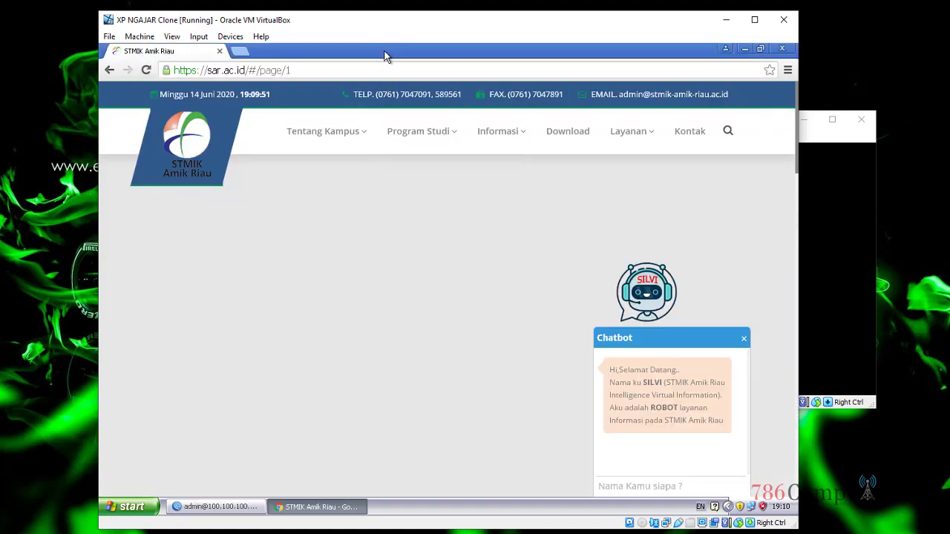
Step: Start a continuous ping, replacing ping 8.8.8.8 -t with ping sar.ac.id -t, then return to WinBox
{"action": "scroll", "coordinate": [464, 282], "scroll_direction": "down", "scroll_amount": 5}
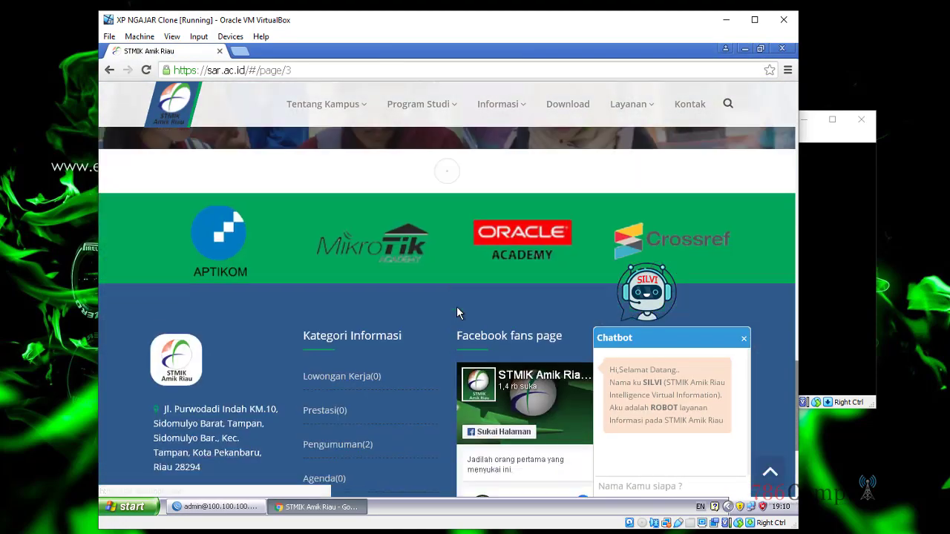
{"action": "scroll", "coordinate": [457, 312], "scroll_direction": "up", "scroll_amount": 4}
{"action": "left_click", "coordinate": [131, 507]}
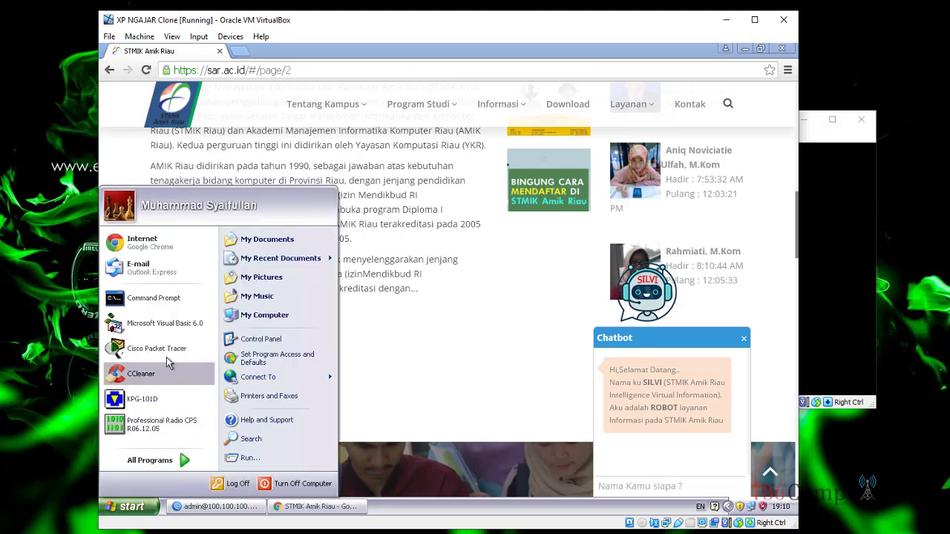
{"action": "left_click", "coordinate": [186, 297]}
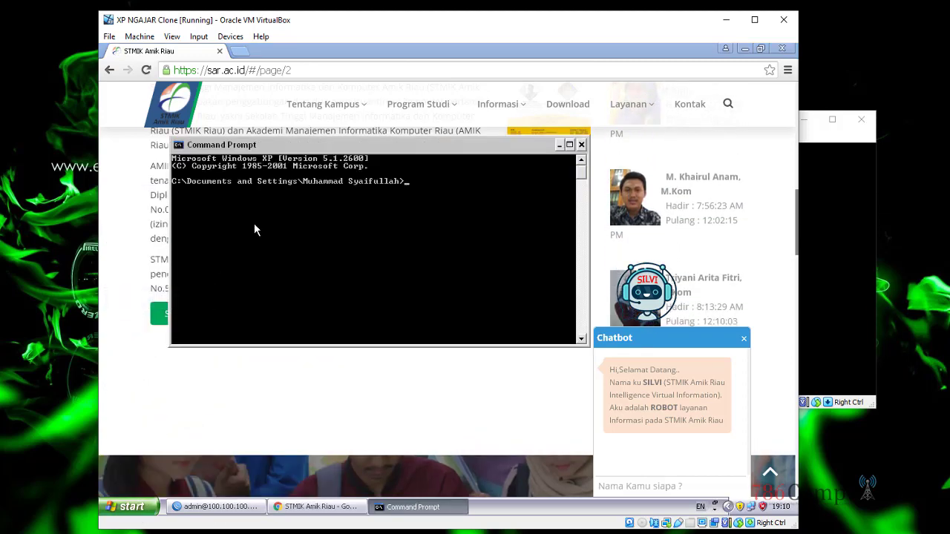
{"action": "type", "text": "ping 8.8.8.8"}
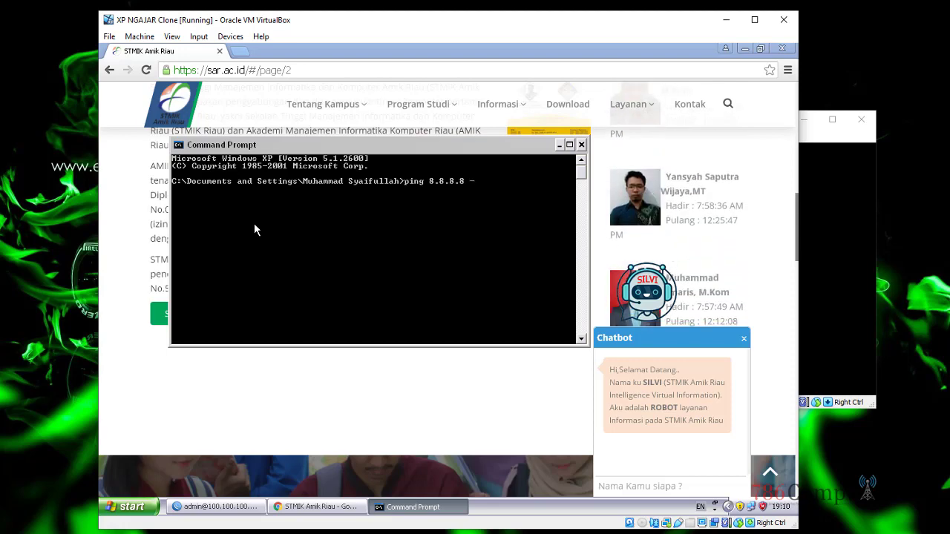
{"action": "type", "text": " -t"}
{"action": "key", "text": "Return"}
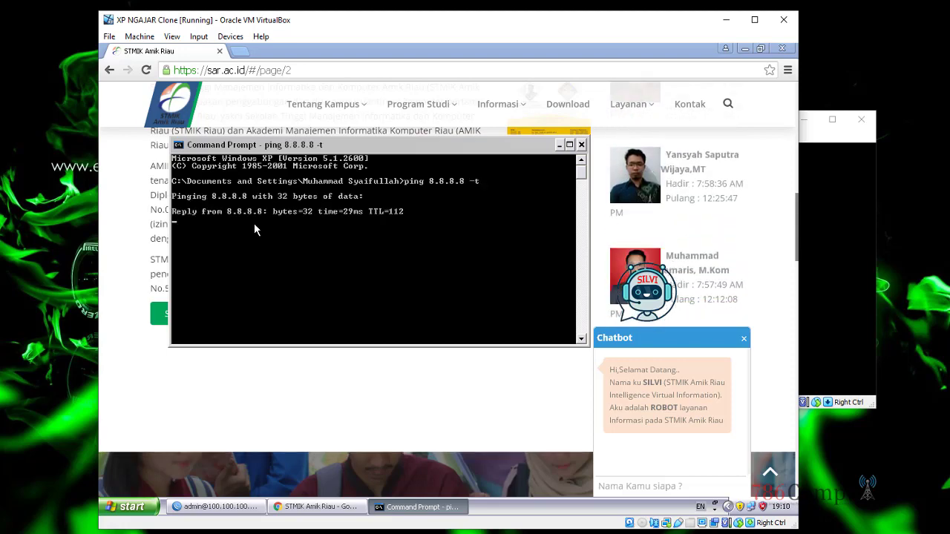
{"action": "key", "text": "ctrl+c"}
{"action": "type", "text": "pi"}
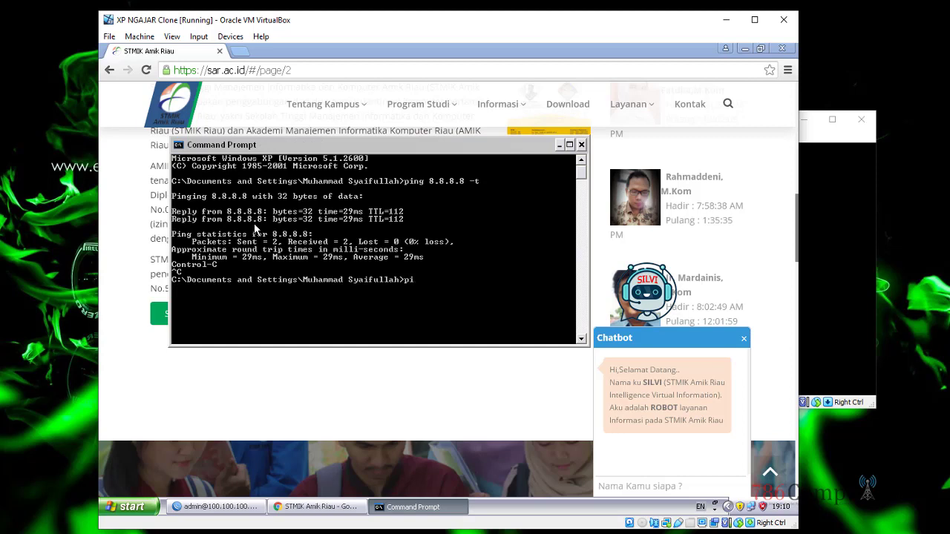
{"action": "type", "text": "ng sar"}
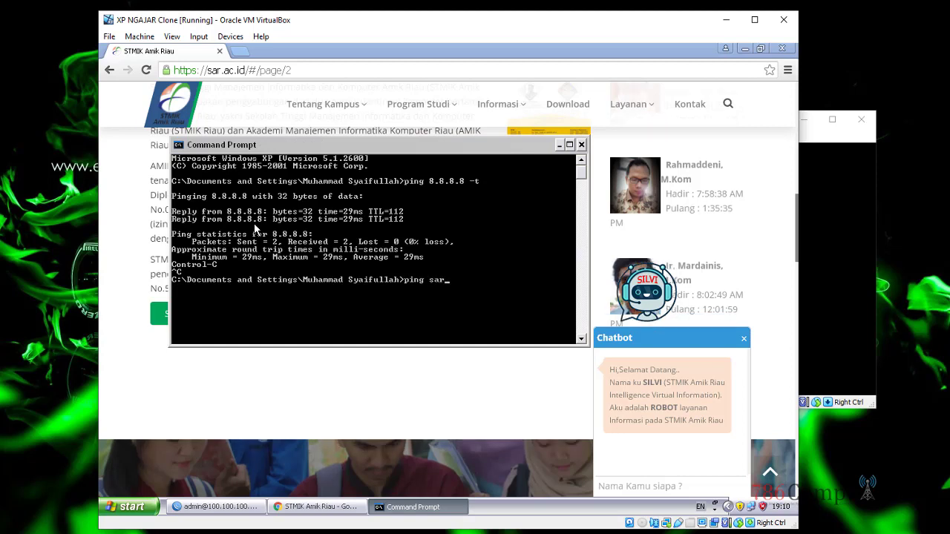
{"action": "type", "text": ".ac.id -"}
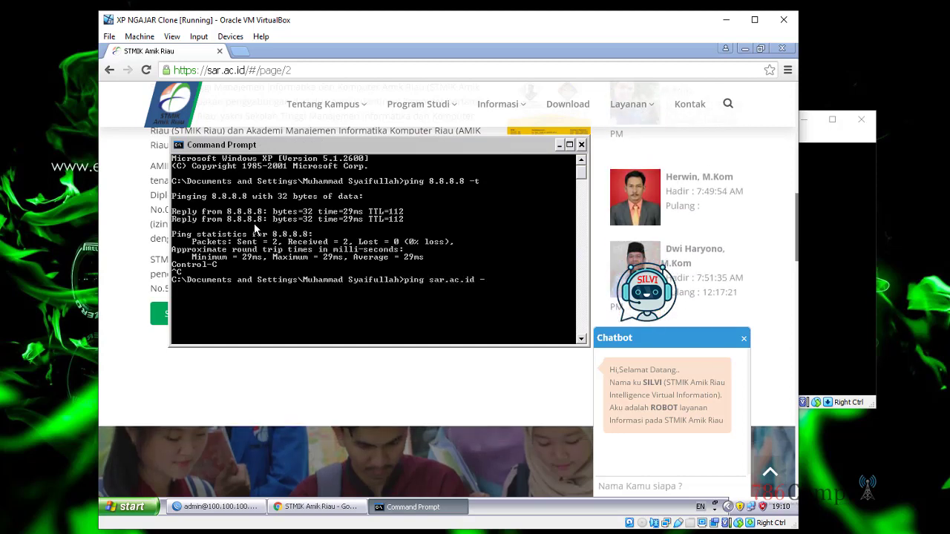
{"action": "type", "text": "t"}
{"action": "key", "text": "Return"}
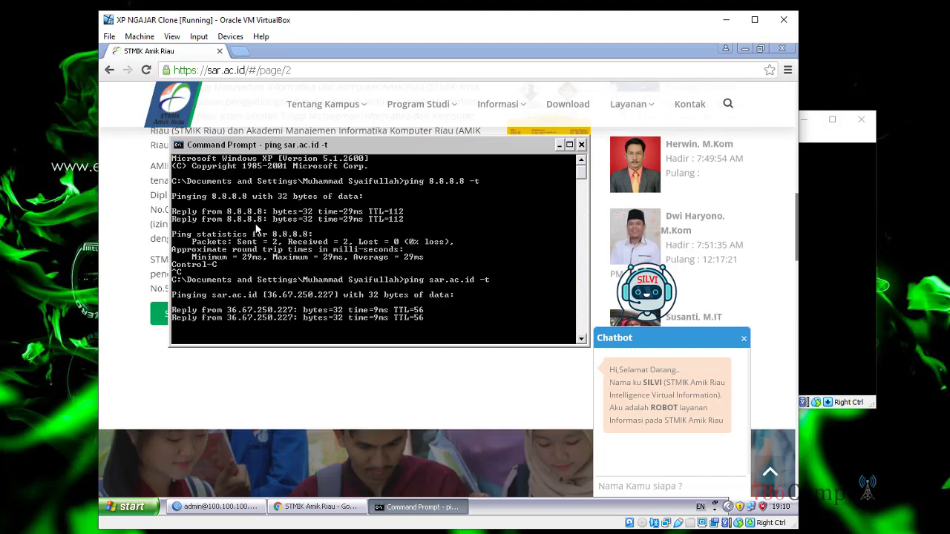
{"action": "left_click", "coordinate": [229, 511]}
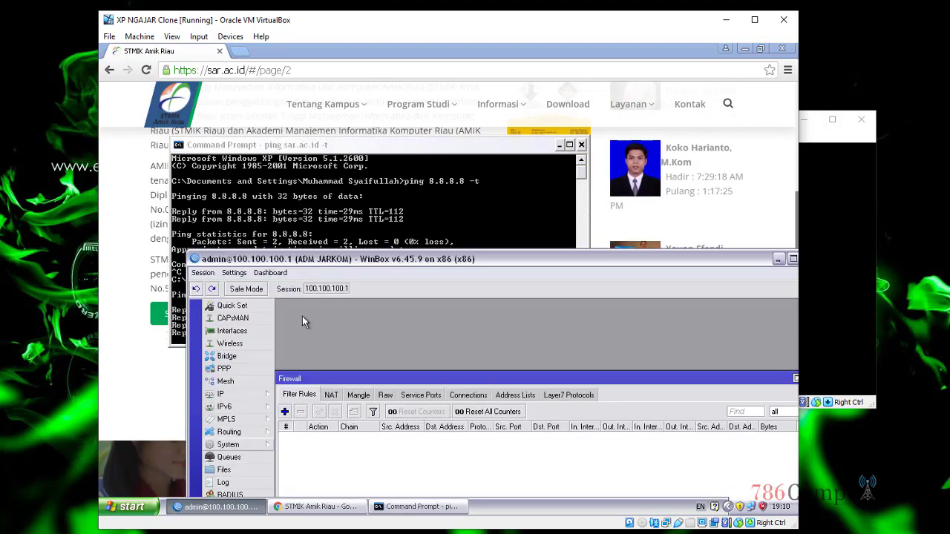
Step: Move WinBox to the top, reopen IP > Firewall, and bring the MikroTik console forward
{"action": "left_click_drag", "start_coordinate": [302, 316], "coordinate": [265, 64]}
{"action": "left_click", "coordinate": [759, 184]}
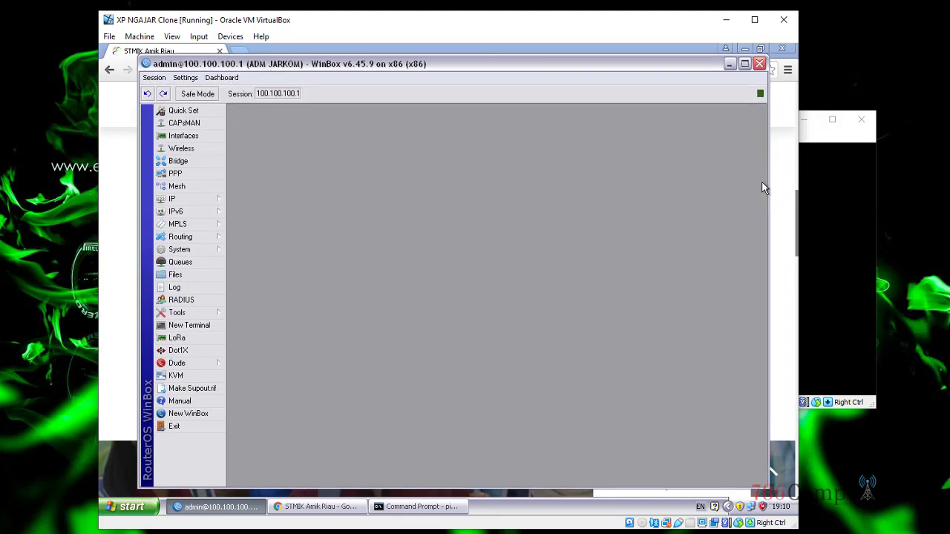
{"action": "left_click", "coordinate": [202, 201]}
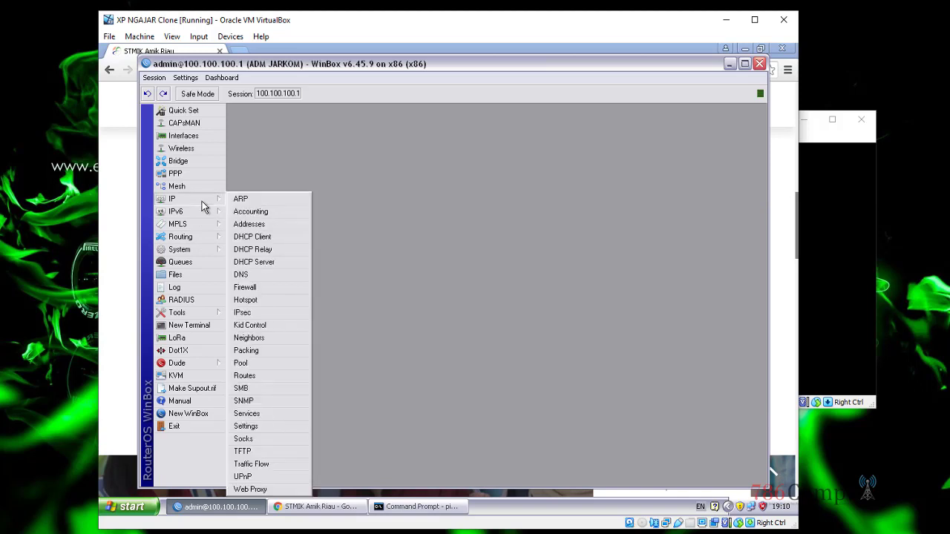
{"action": "left_click", "coordinate": [240, 287]}
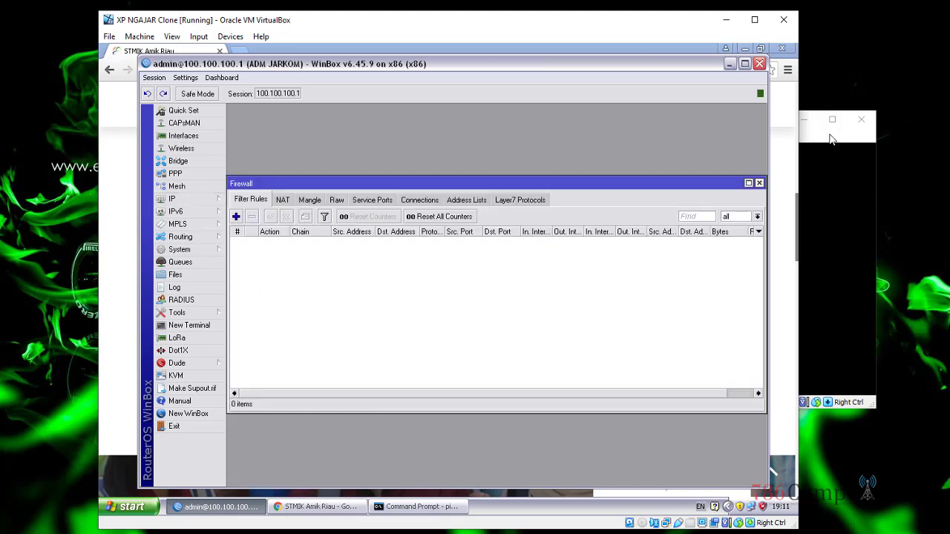
{"action": "left_click", "coordinate": [833, 138]}
{"action": "left_click_drag", "start_coordinate": [668, 130], "coordinate": [622, 128]}
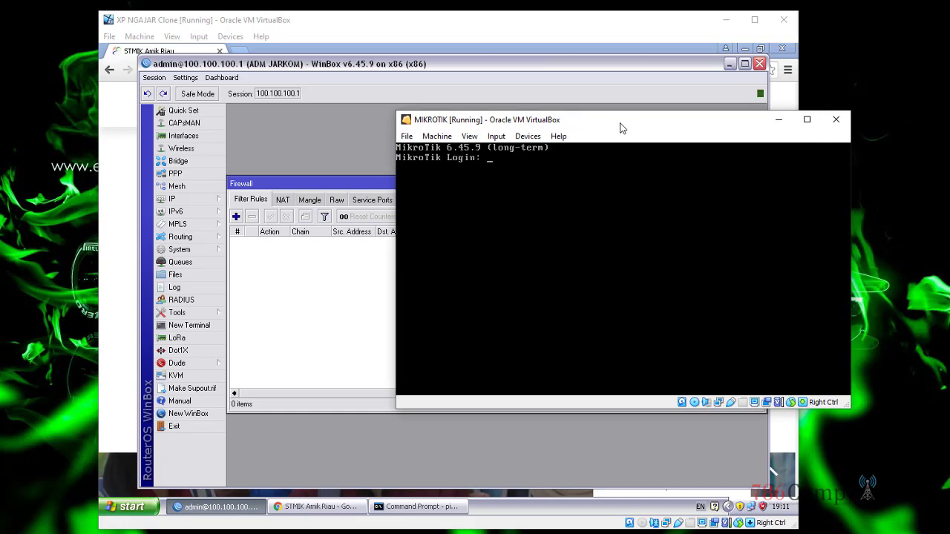
Step: Log into the router console as admin and autocomplete the ip firewall command, then return to WinBox
{"action": "type", "text": "admin"}
{"action": "key", "text": "Return"}
{"action": "key", "text": "Return"}
{"action": "key", "text": "Return"}
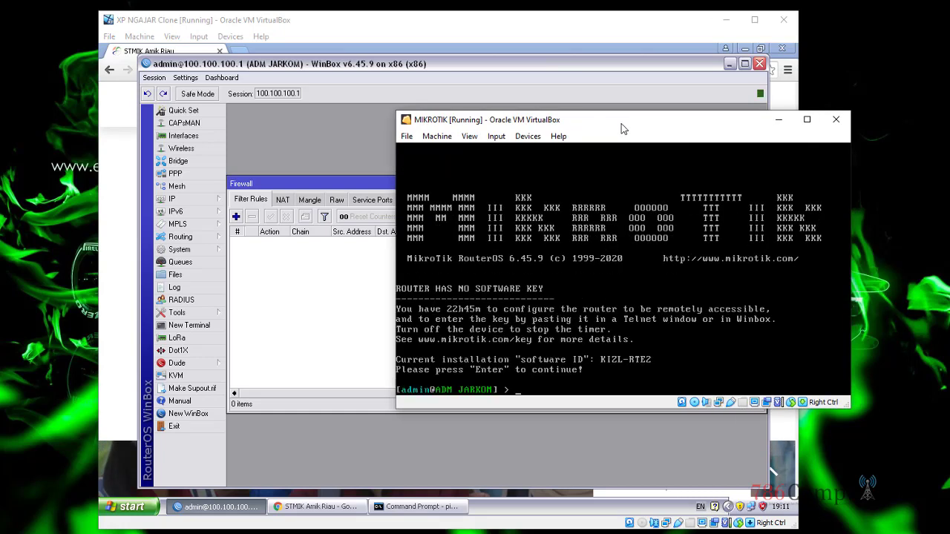
{"action": "type", "text": "ip fe"}
{"action": "key", "text": "BackSpace"}
{"action": "key", "text": "Tab"}
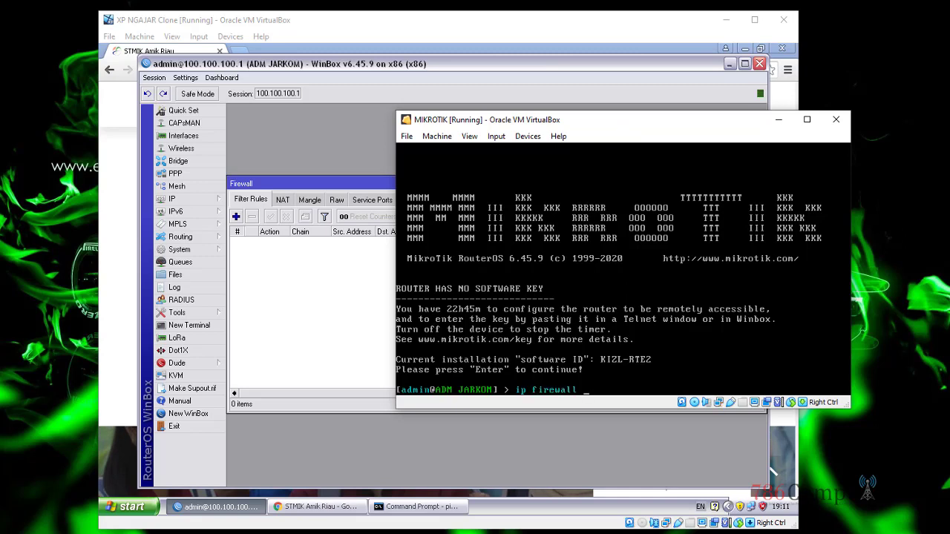
{"action": "left_click", "coordinate": [278, 255]}
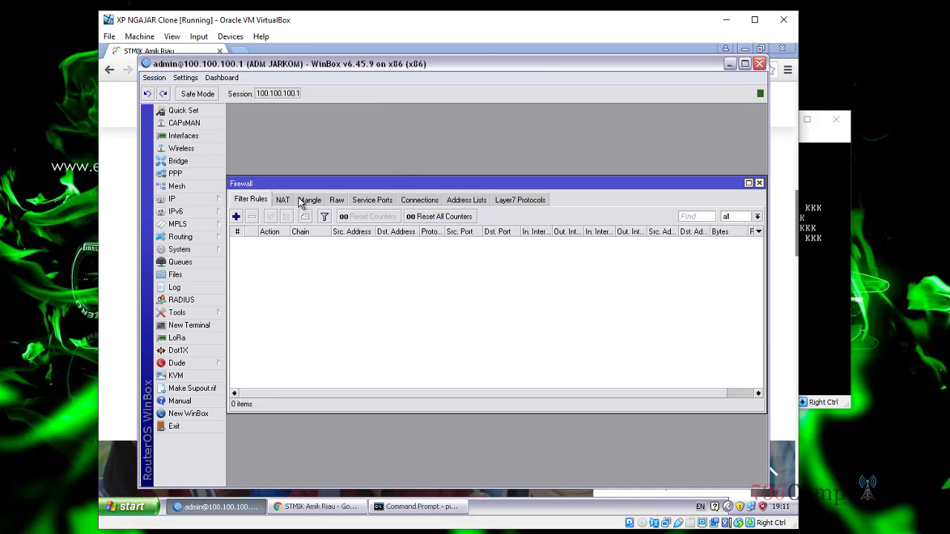
Step: Add a new filter rule in WinBox and keep its Chain set to forward
{"action": "left_click", "coordinate": [235, 216]}
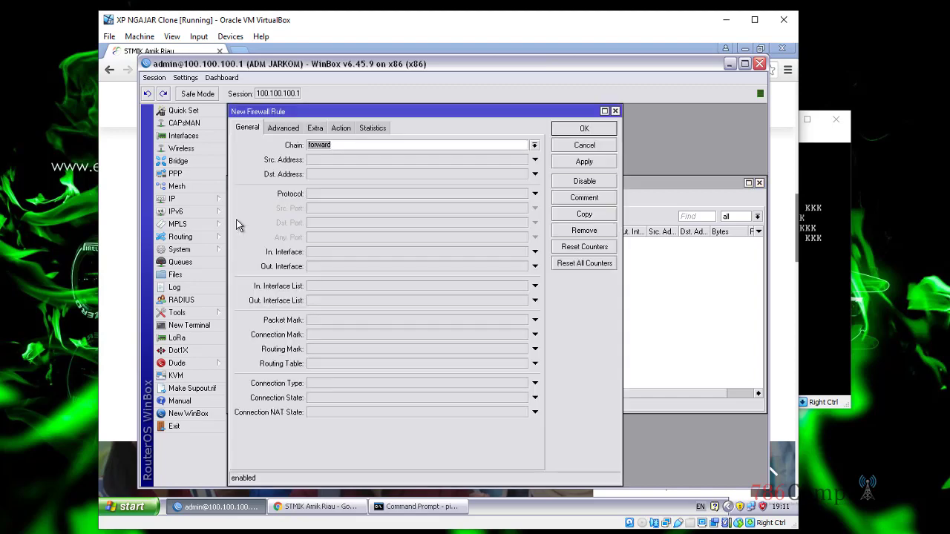
{"action": "left_click", "coordinate": [812, 147]}
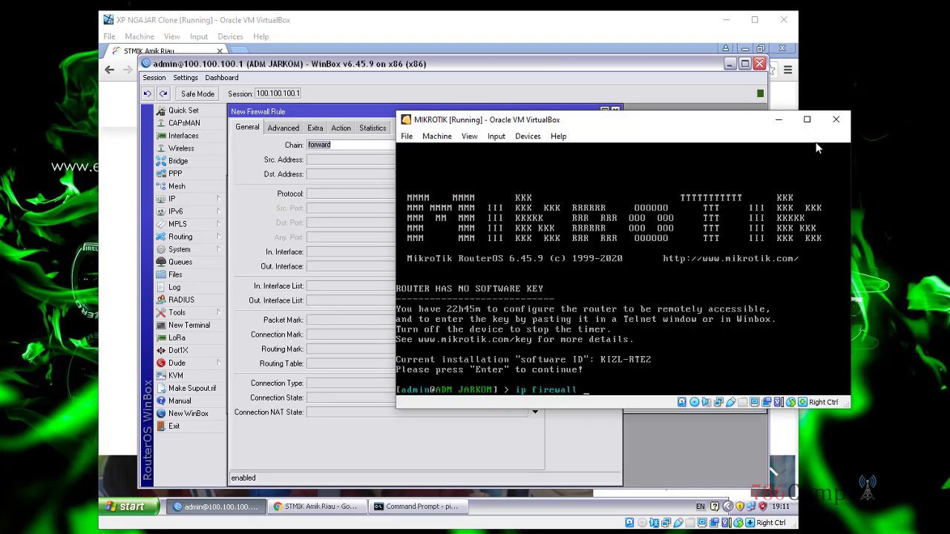
{"action": "type", "text": "address-list"}
{"action": "key", "text": "BackSpace"}
{"action": "key", "text": "BackSpace"}
{"action": "key", "text": "BackSpace"}
{"action": "key", "text": "BackSpace"}
{"action": "key", "text": "BackSpace"}
{"action": "key", "text": "BackSpace"}
{"action": "key", "text": "BackSpace"}
{"action": "key", "text": "BackSpace"}
{"action": "key", "text": "BackSpace"}
{"action": "key", "text": "BackSpace"}
{"action": "key", "text": "BackSpace"}
{"action": "key", "text": "BackSpace"}
{"action": "key", "text": "BackSpace"}
{"action": "left_click", "coordinate": [244, 146]}
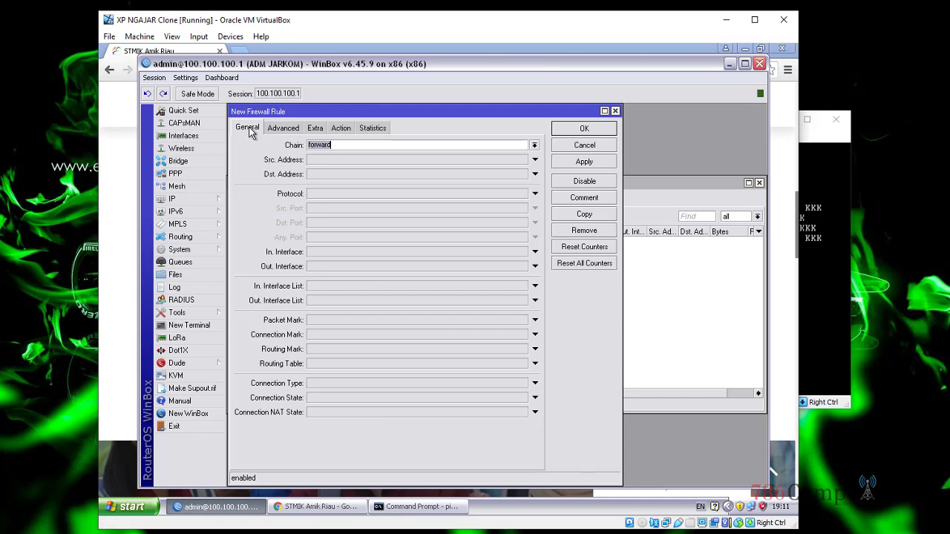
{"action": "left_click", "coordinate": [321, 146]}
{"action": "left_click_drag", "start_coordinate": [334, 145], "coordinate": [285, 137]}
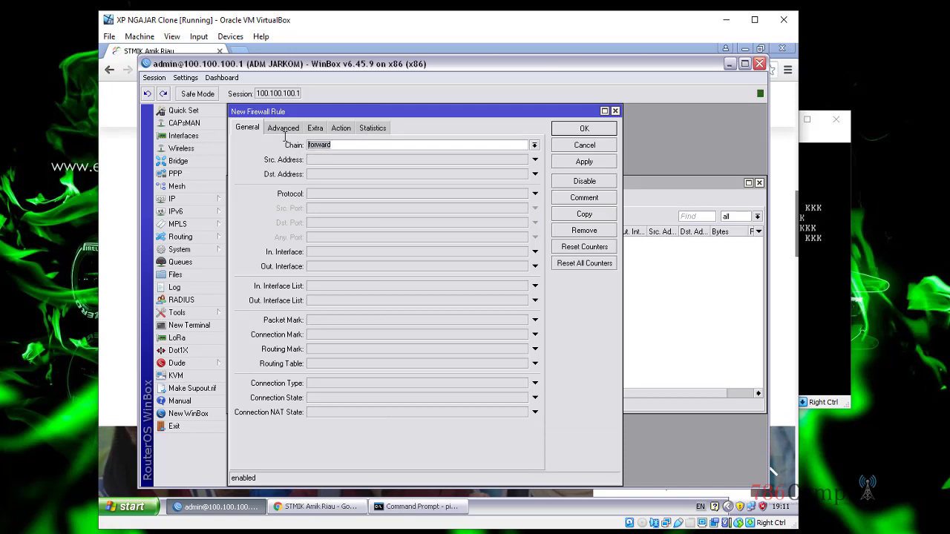
{"action": "left_click", "coordinate": [535, 147]}
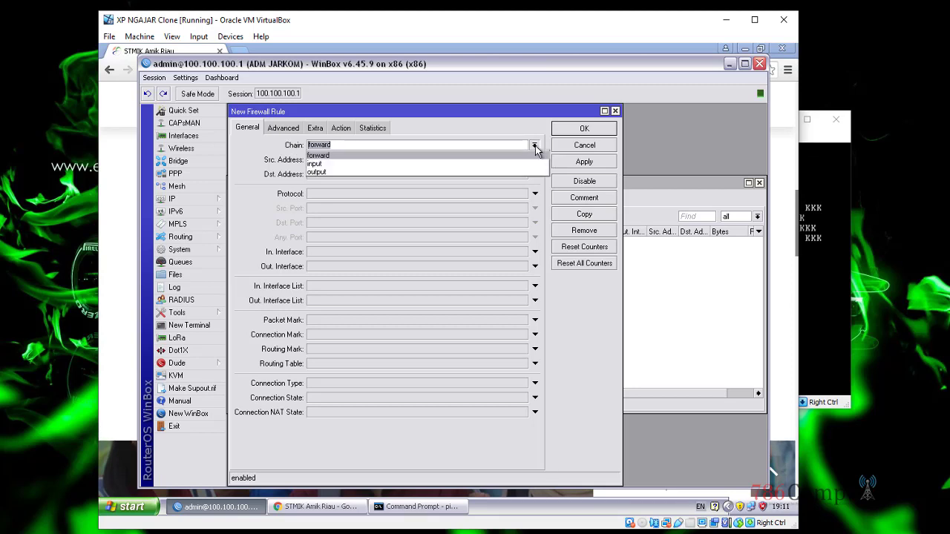
{"action": "left_click", "coordinate": [452, 157]}
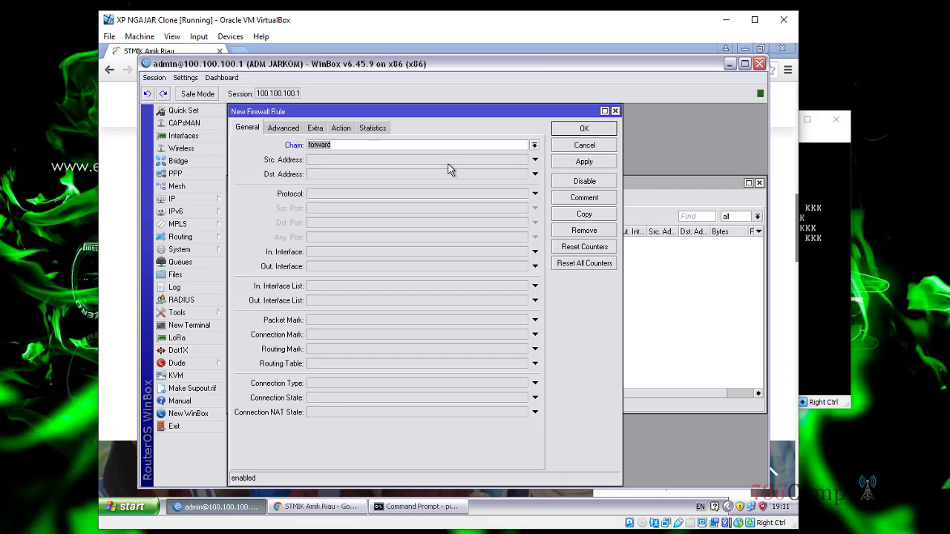
{"action": "left_click", "coordinate": [337, 160]}
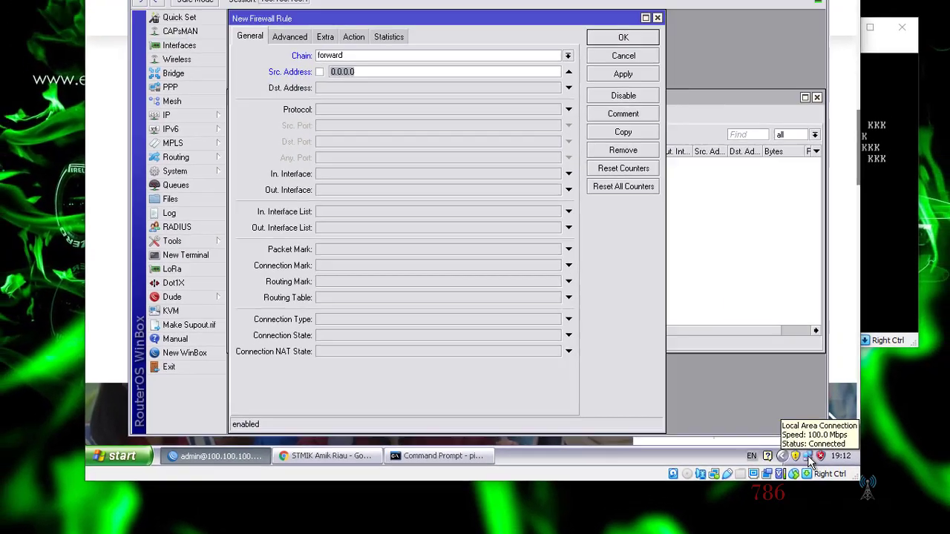
{"action": "double_click", "coordinate": [841, 418]}
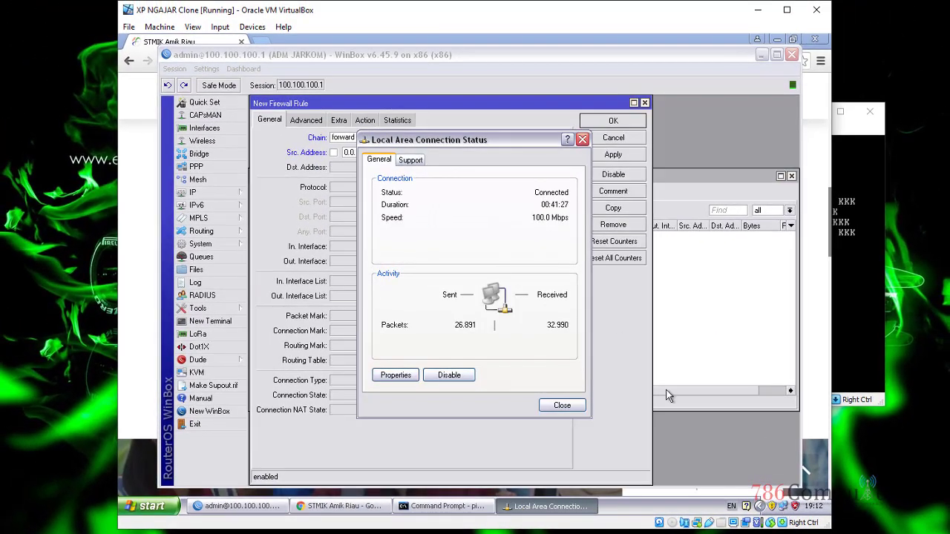
{"action": "left_click", "coordinate": [411, 160]}
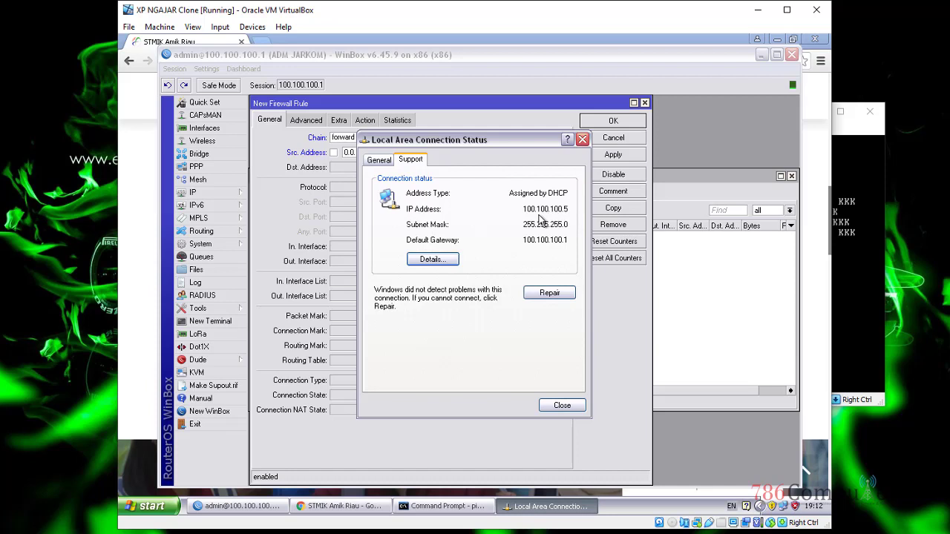
{"action": "left_click", "coordinate": [584, 140]}
{"action": "left_click", "coordinate": [230, 127]}
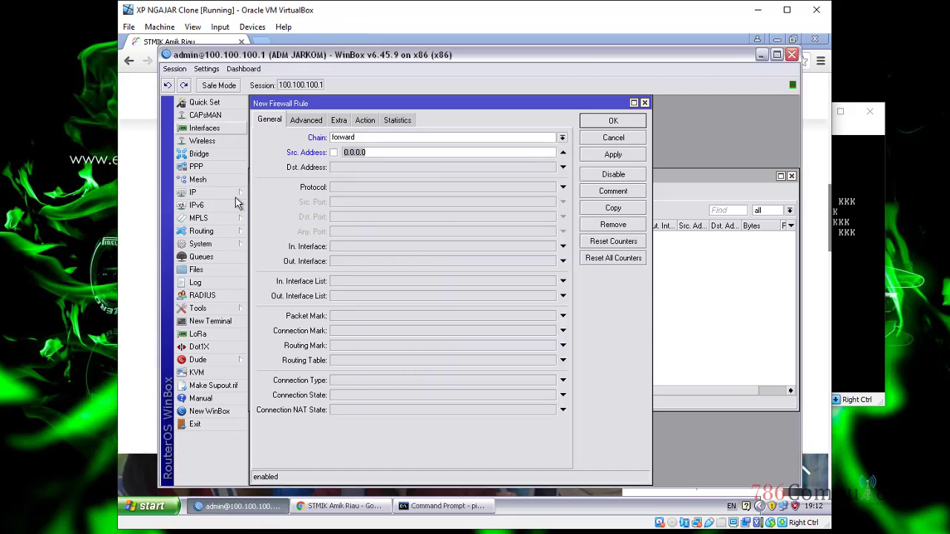
{"action": "left_click", "coordinate": [130, 512]}
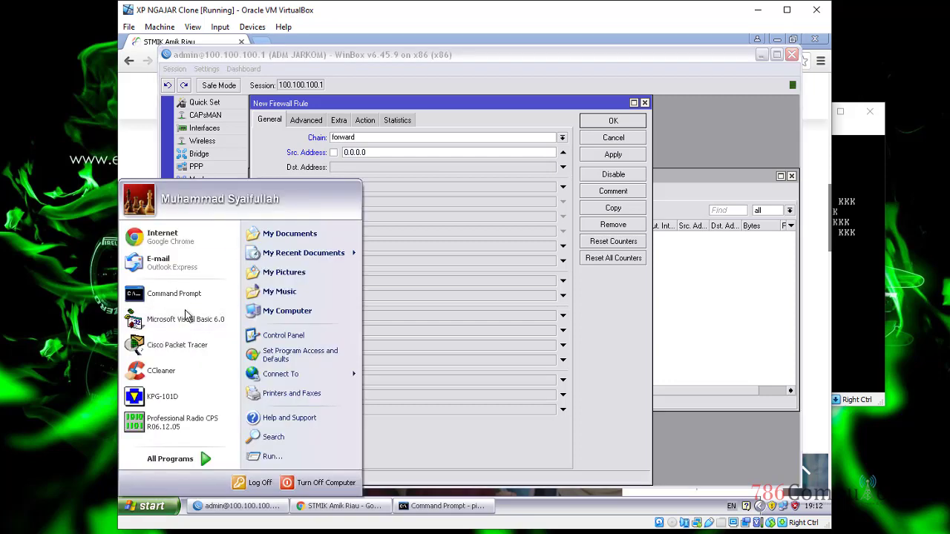
Step: Set the rule's Src. Address to 100.100.100.5, keep the action accept, and save it
{"action": "left_click", "coordinate": [385, 153]}
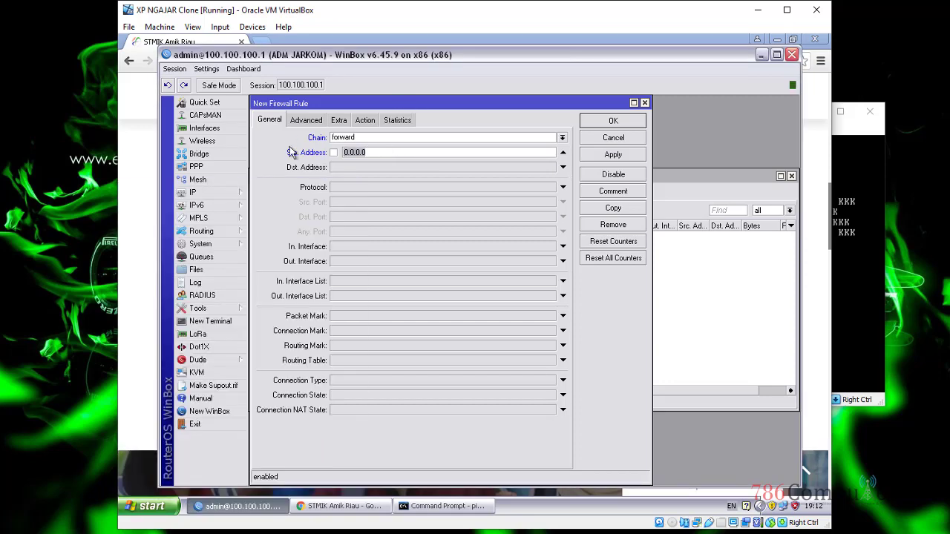
{"action": "type", "text": "10"}
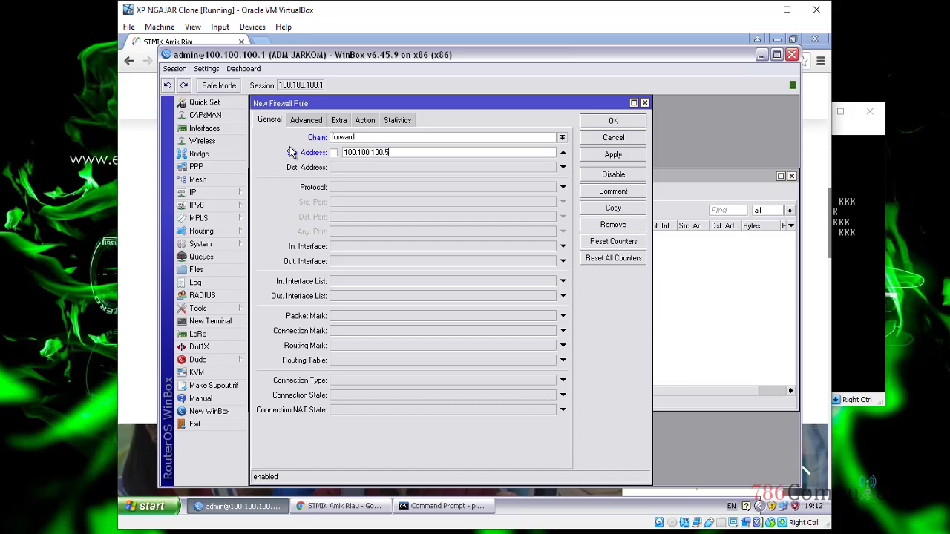
{"action": "left_click", "coordinate": [361, 123]}
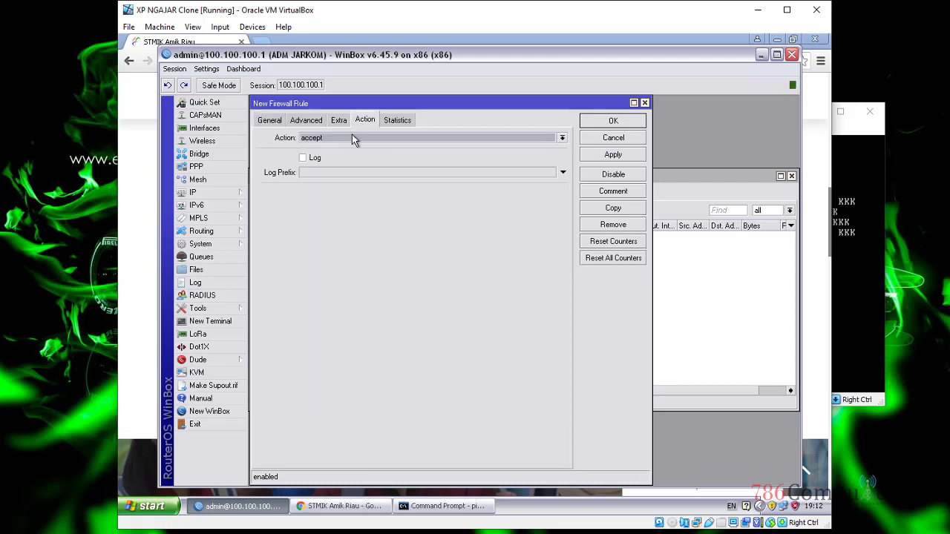
{"action": "left_click", "coordinate": [351, 136]}
{"action": "left_click", "coordinate": [340, 149]}
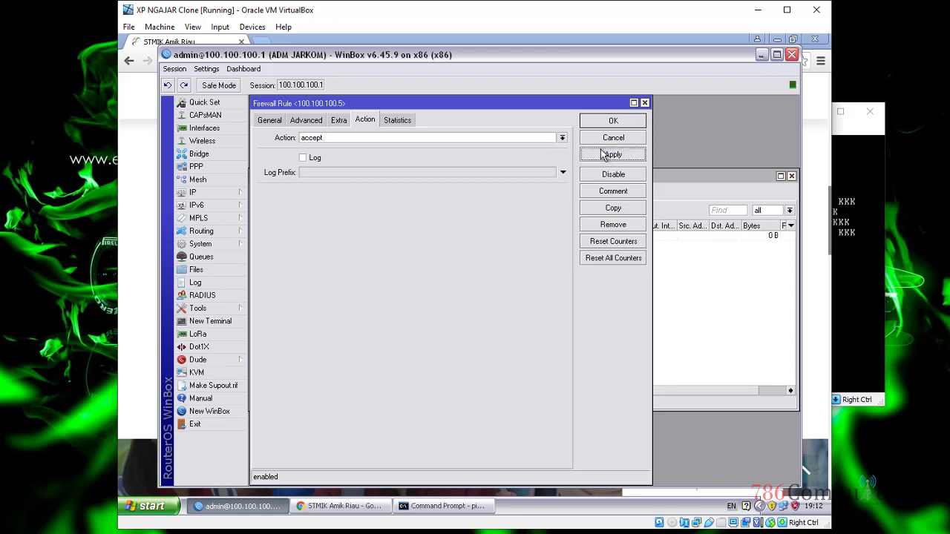
{"action": "left_click", "coordinate": [613, 121]}
Step: Reopen the saved rule to review its source address and action, then switch to Chrome
{"action": "double_click", "coordinate": [344, 237]}
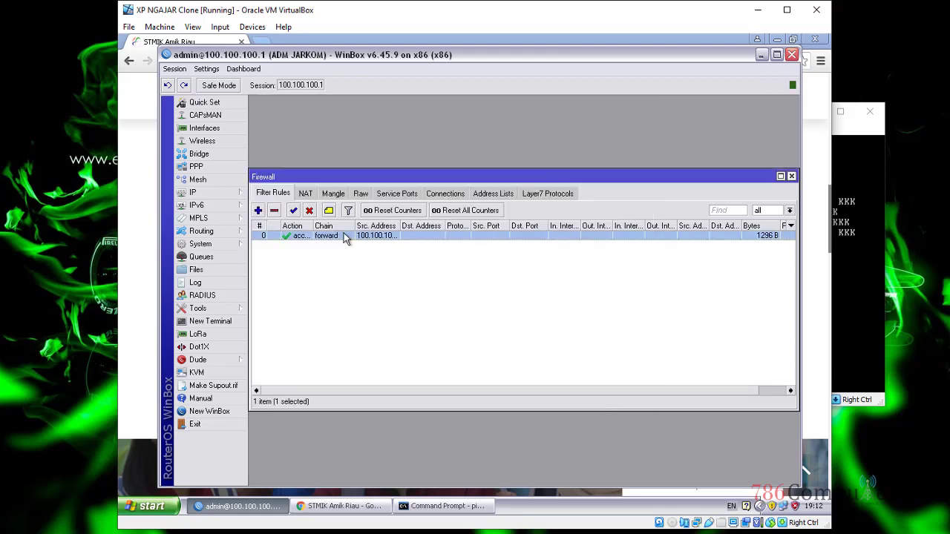
{"action": "left_click", "coordinate": [269, 120]}
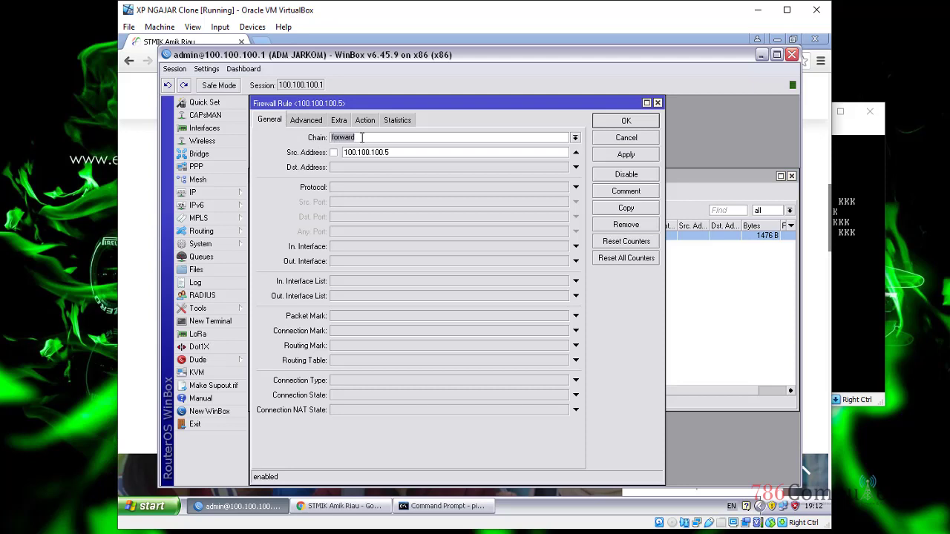
{"action": "double_click", "coordinate": [414, 152]}
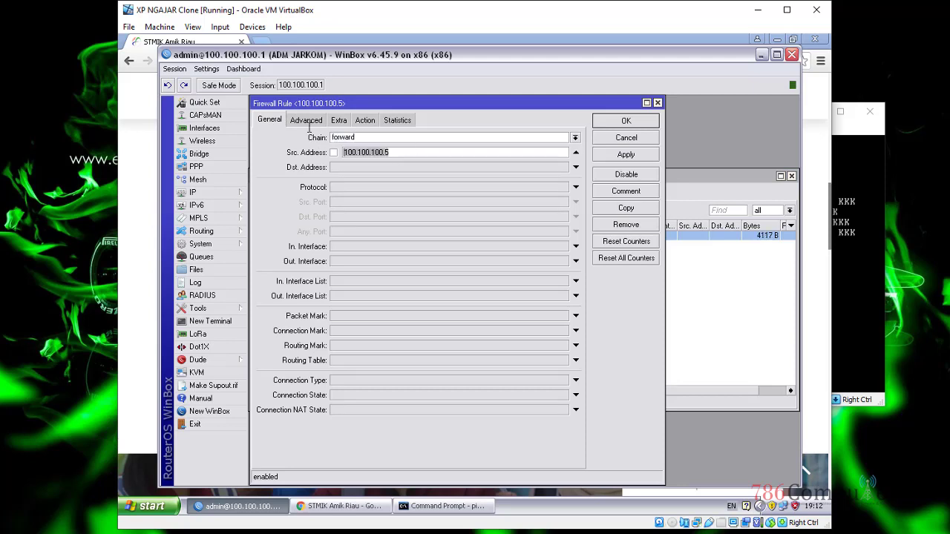
{"action": "left_click", "coordinate": [375, 119]}
{"action": "left_click", "coordinate": [643, 123]}
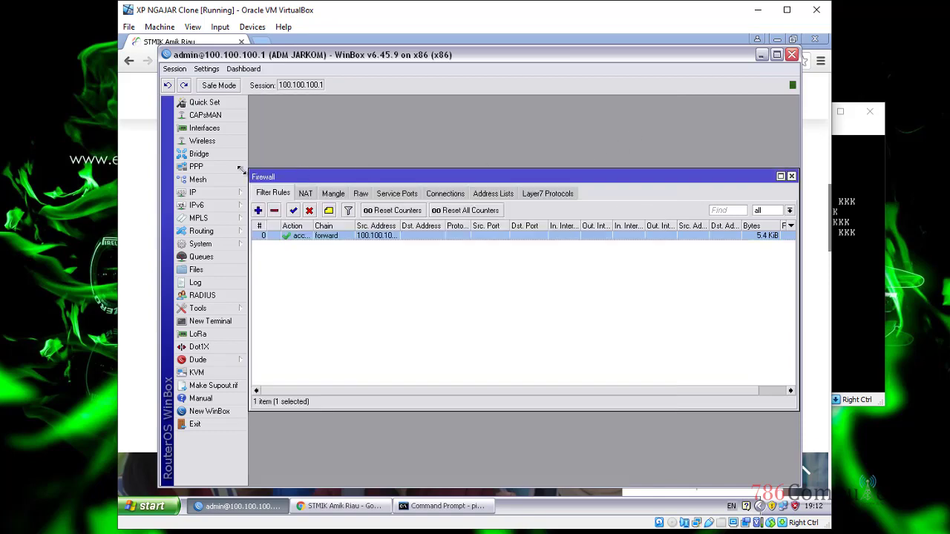
{"action": "key", "text": "alt+Tab"}
{"action": "scroll", "coordinate": [318, 282], "scroll_direction": "up", "scroll_amount": 1}
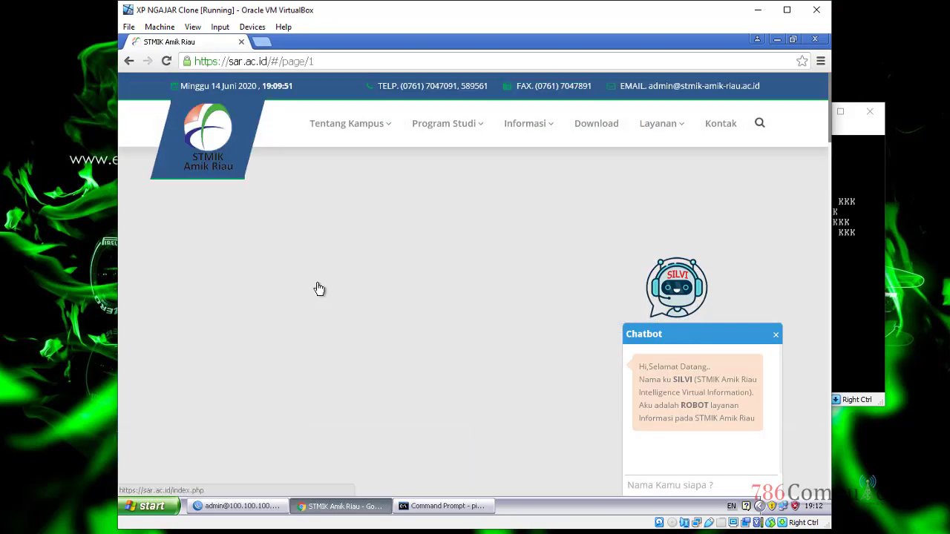
Step: Open the campus Visi dan Misi page and reposition the running ping window
{"action": "mouse_move", "coordinate": [371, 124]}
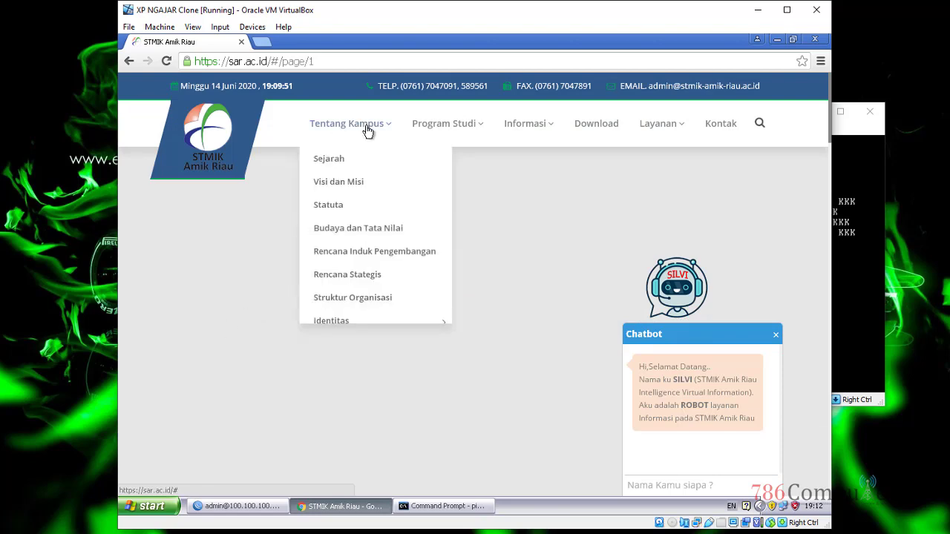
{"action": "left_click", "coordinate": [340, 183]}
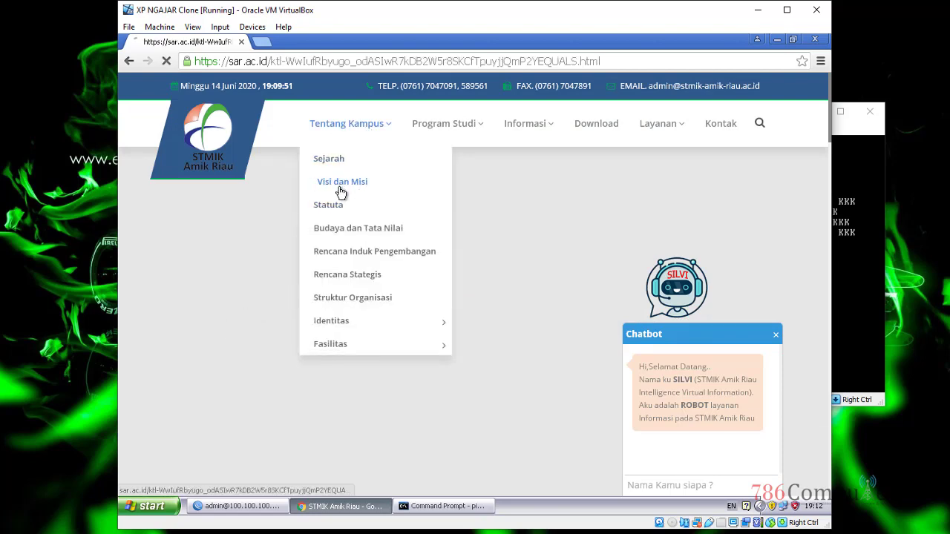
{"action": "scroll", "coordinate": [388, 327], "scroll_direction": "down", "scroll_amount": 5}
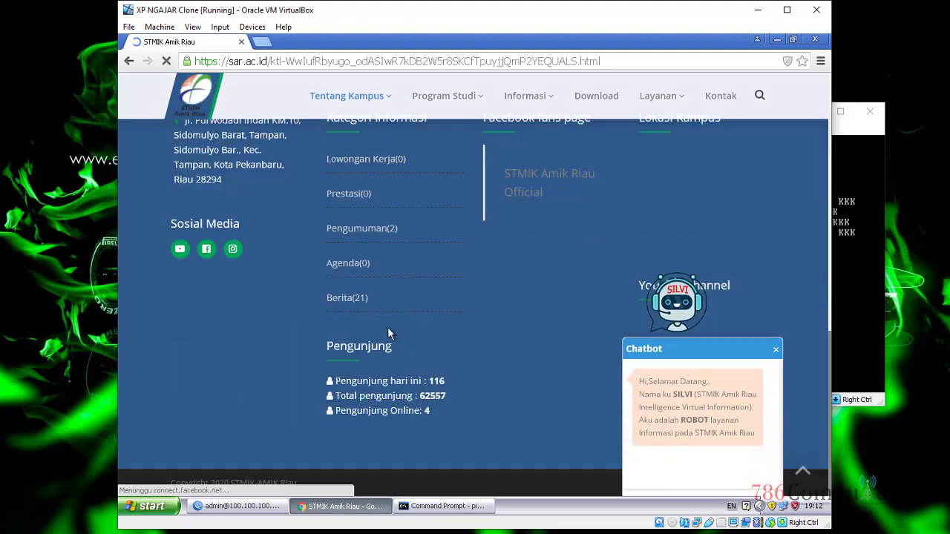
{"action": "left_click", "coordinate": [431, 507]}
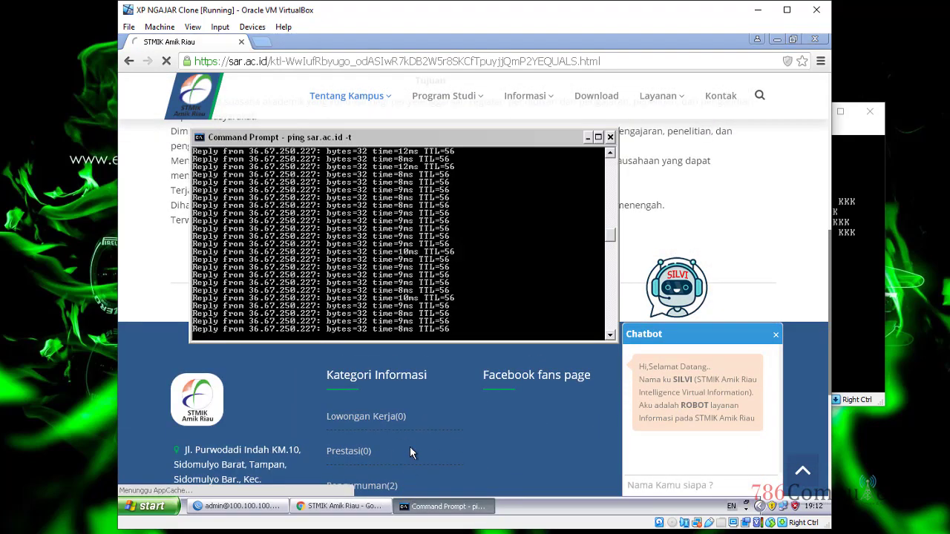
{"action": "left_click_drag", "start_coordinate": [434, 138], "coordinate": [406, 130]}
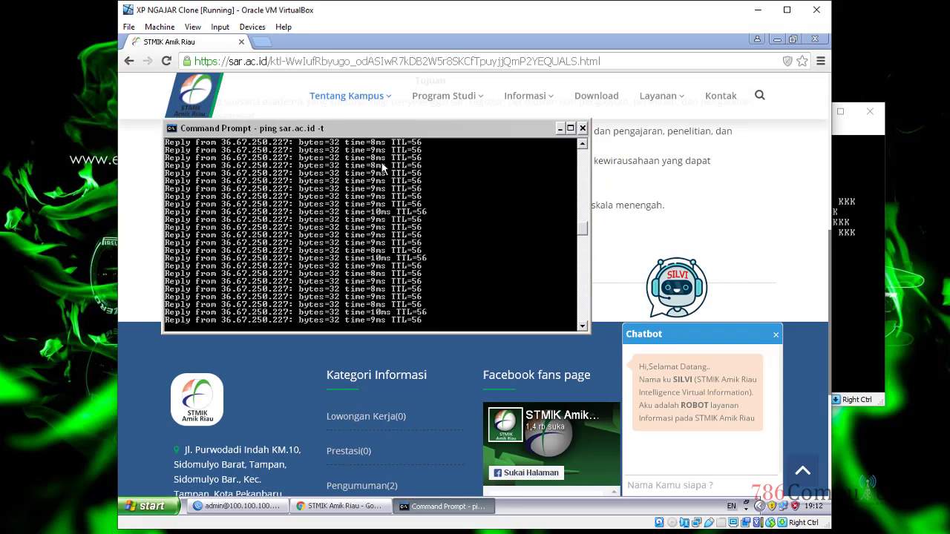
{"action": "left_click_drag", "start_coordinate": [383, 140], "coordinate": [453, 236]}
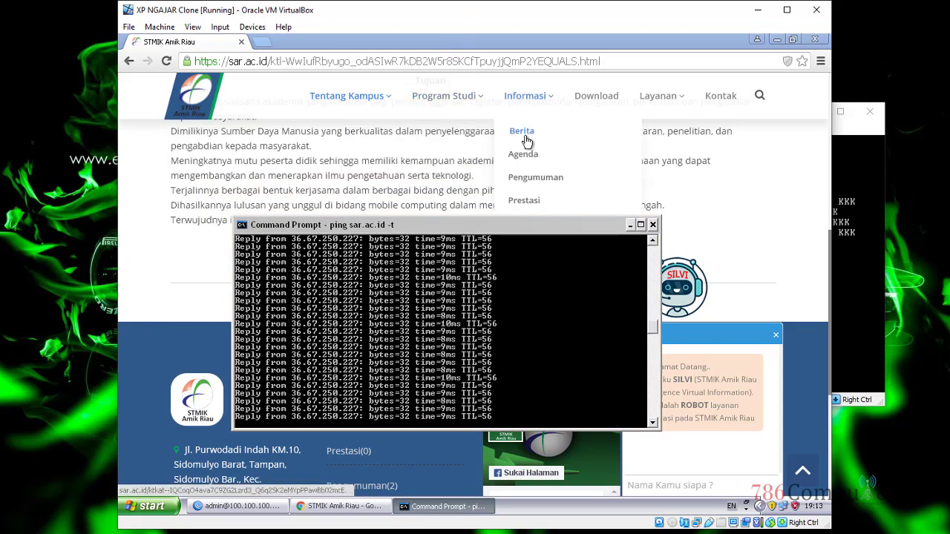
Step: Open the Teknik Informatika page at sar.ac.id/prodi/ti/ and confirm the ping still replies
{"action": "mouse_move", "coordinate": [444, 96]}
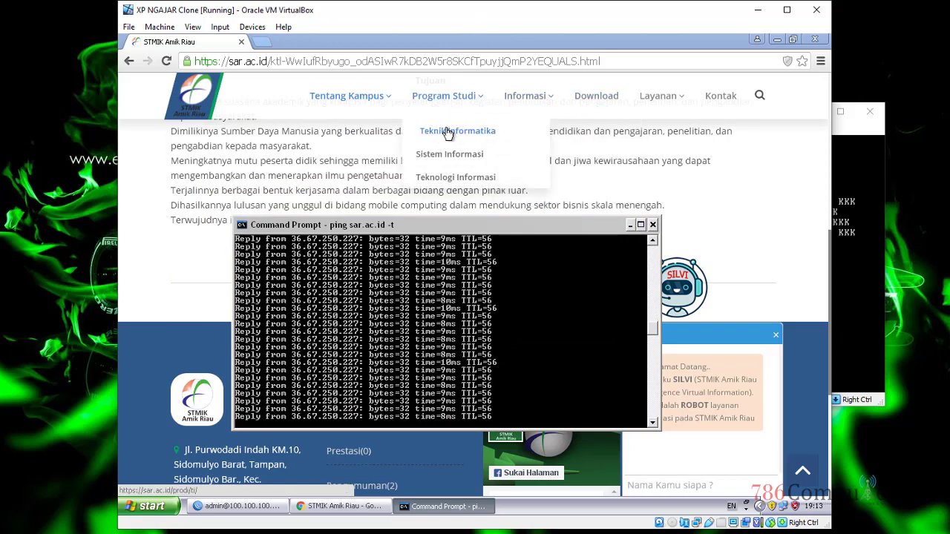
{"action": "left_click", "coordinate": [446, 129]}
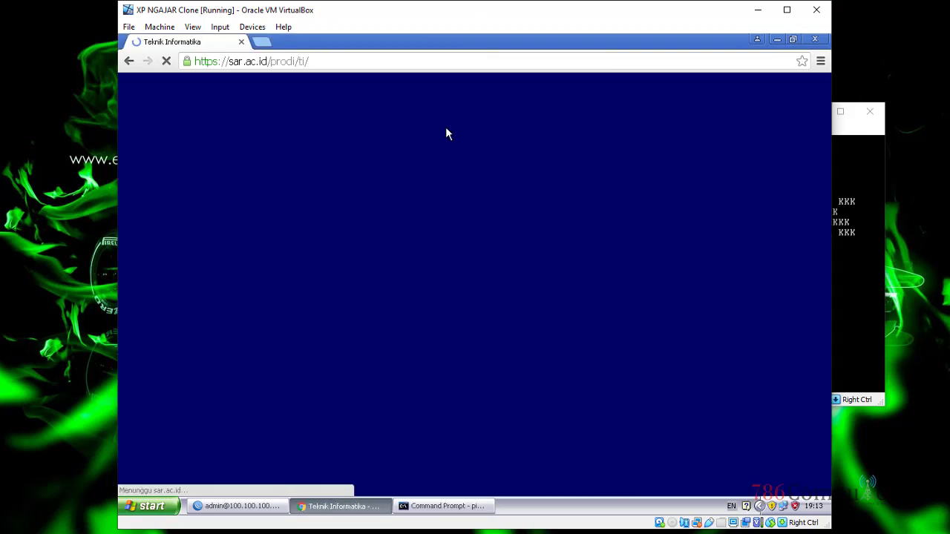
{"action": "scroll", "coordinate": [475, 275], "scroll_direction": "down", "scroll_amount": 10}
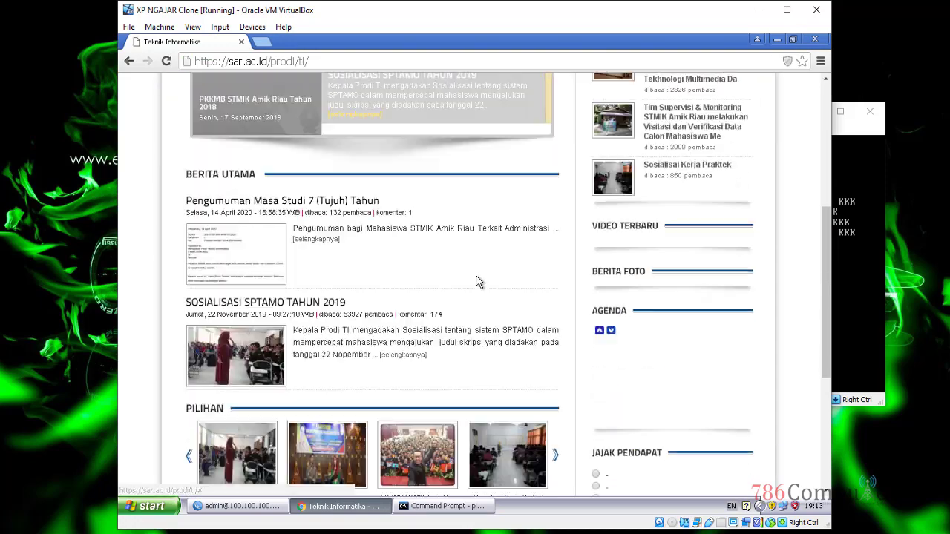
{"action": "left_click", "coordinate": [443, 506]}
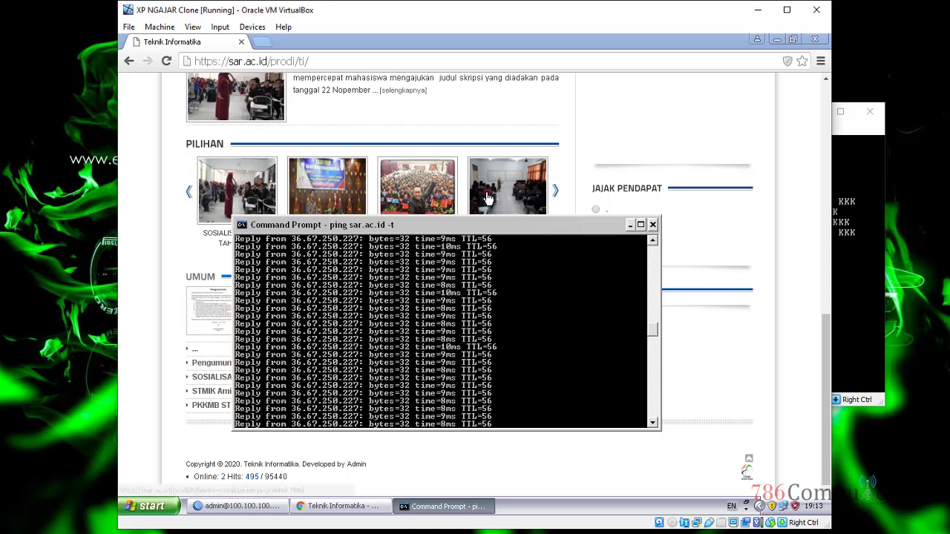
{"action": "left_click_drag", "start_coordinate": [823, 328], "coordinate": [822, 89]}
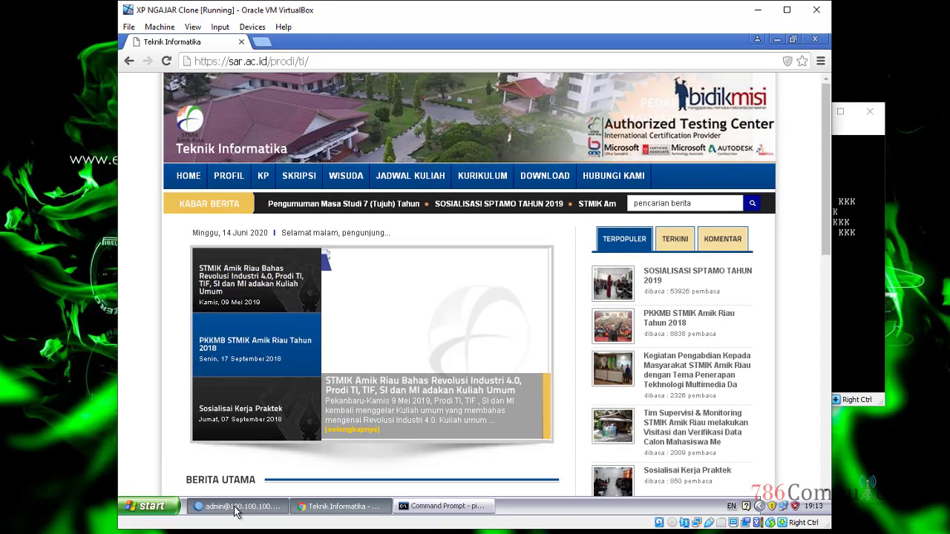
{"action": "left_click", "coordinate": [237, 506]}
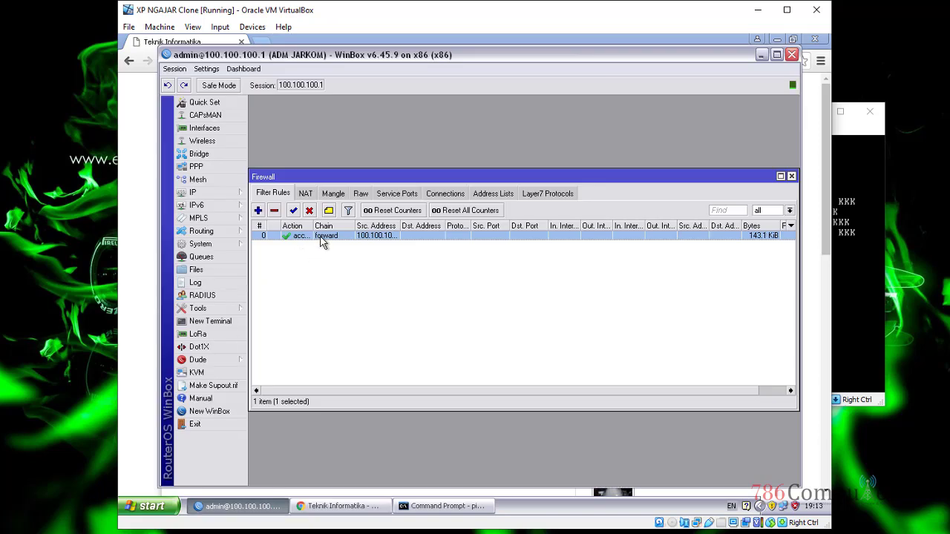
Step: Switch the 100.100.100.5 forward rule's action from accept to drop, then apply and save it
{"action": "left_click_drag", "start_coordinate": [386, 58], "coordinate": [386, 46]}
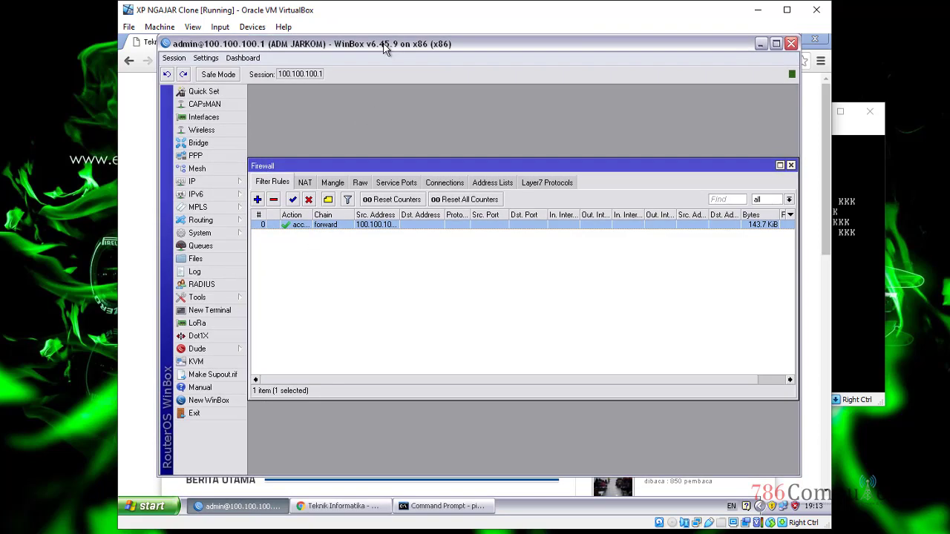
{"action": "double_click", "coordinate": [356, 227]}
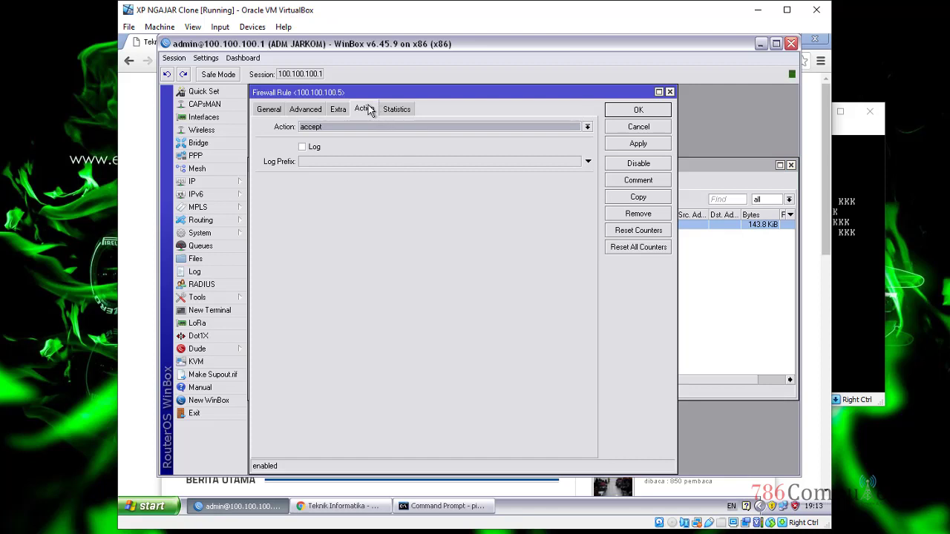
{"action": "left_click", "coordinate": [352, 128]}
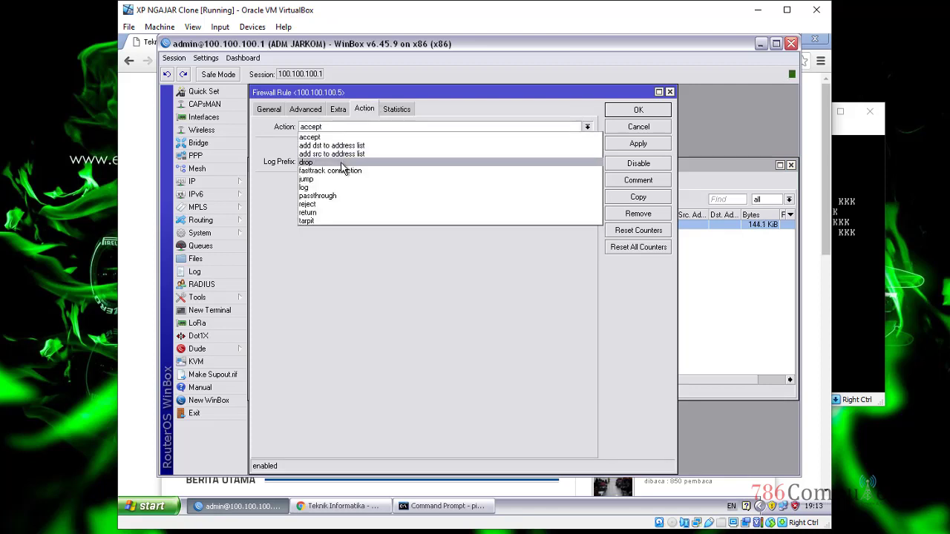
{"action": "left_click", "coordinate": [341, 162]}
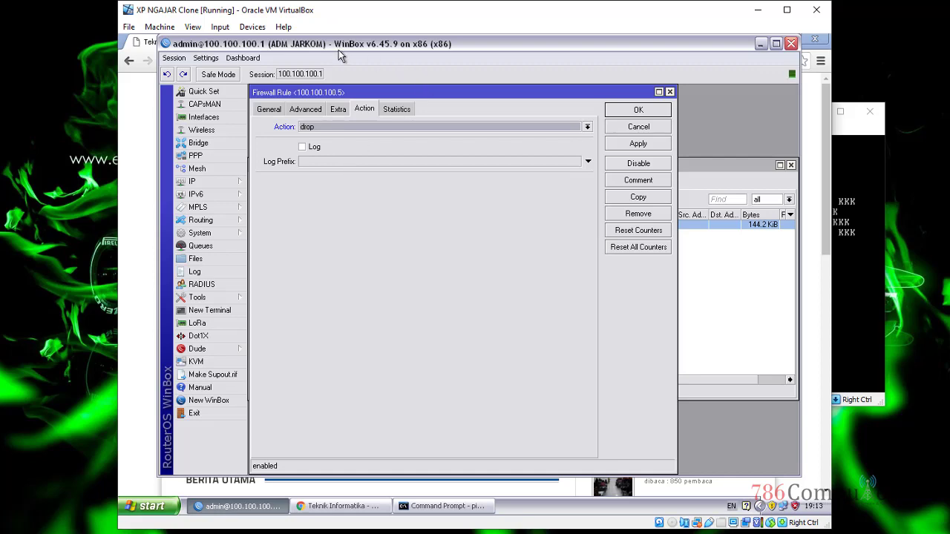
{"action": "left_click_drag", "start_coordinate": [339, 50], "coordinate": [648, 54]}
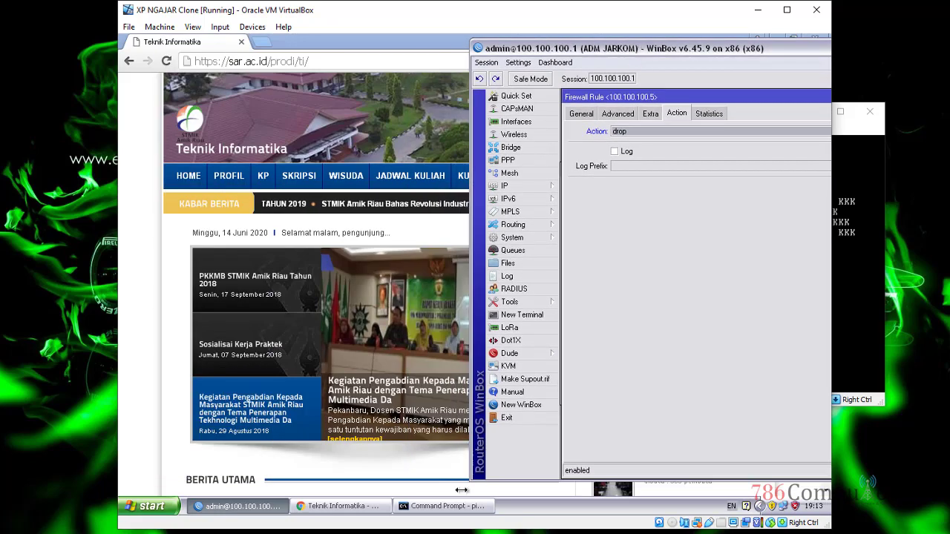
{"action": "left_click", "coordinate": [444, 506]}
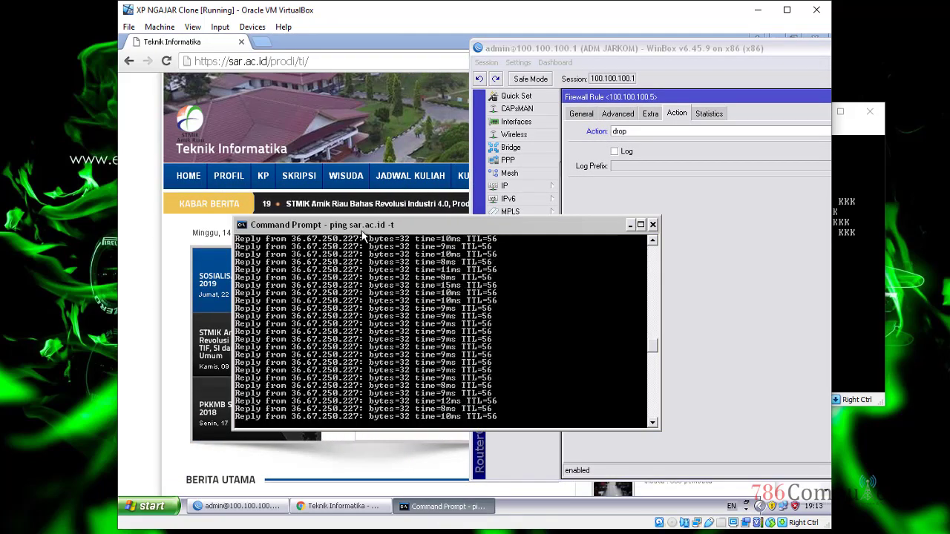
{"action": "left_click_drag", "start_coordinate": [363, 232], "coordinate": [268, 235]}
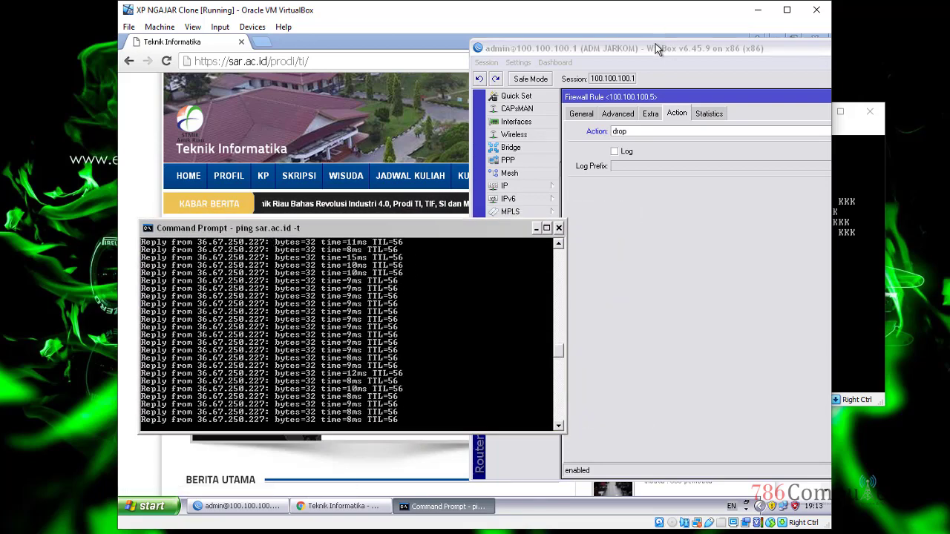
{"action": "left_click_drag", "start_coordinate": [656, 49], "coordinate": [471, 39]}
{"action": "left_click", "coordinate": [778, 143]}
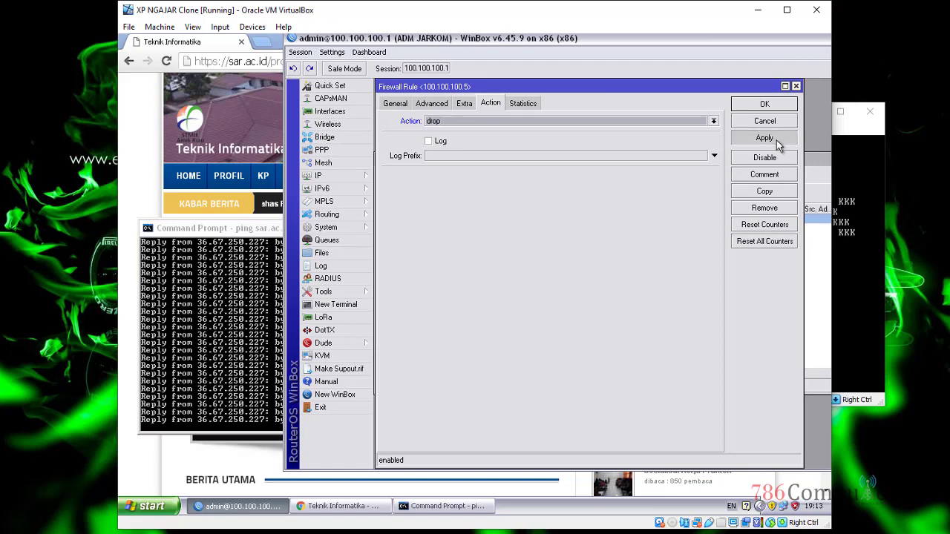
{"action": "left_click", "coordinate": [764, 104]}
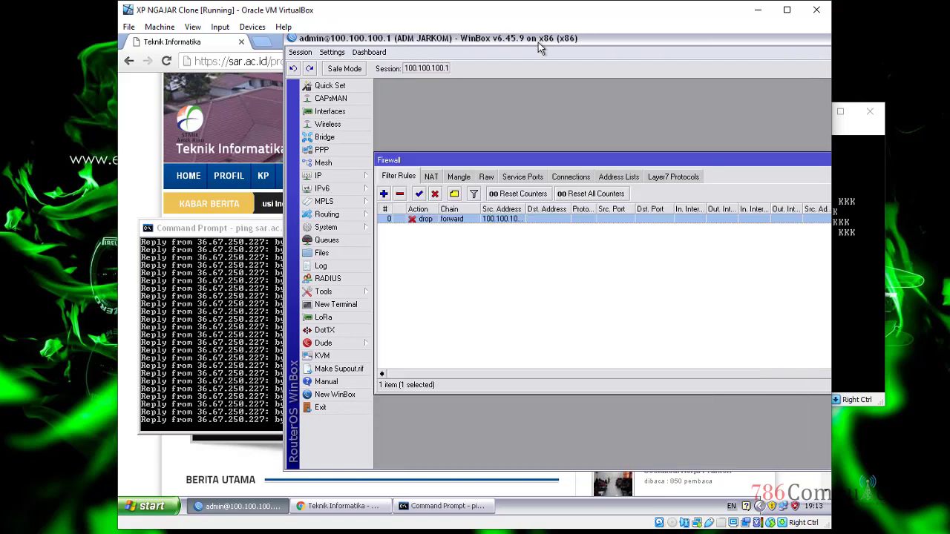
Step: Move WinBox aside to see the sar.ac.id ping now timing out, then maximize Chrome
{"action": "left_click_drag", "start_coordinate": [468, 46], "coordinate": [348, 46]}
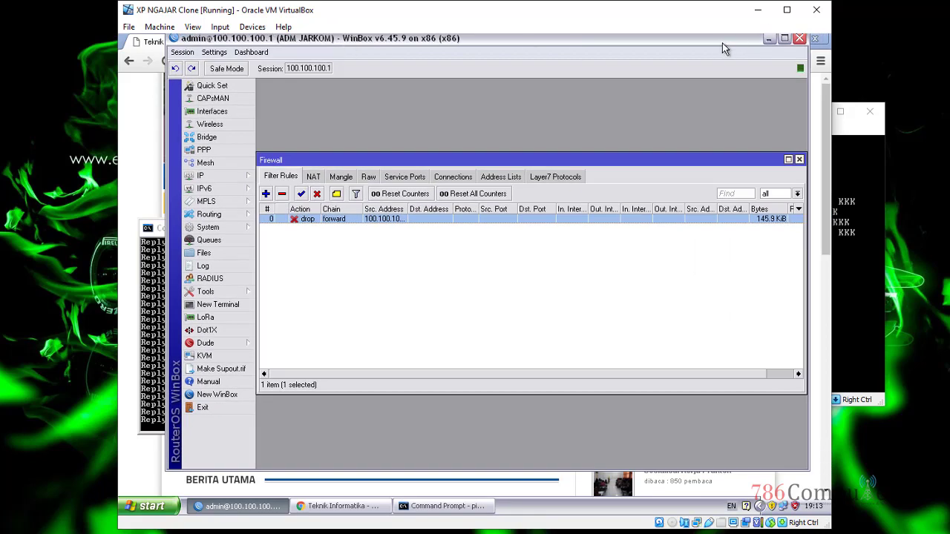
{"action": "left_click_drag", "start_coordinate": [725, 49], "coordinate": [645, 421]}
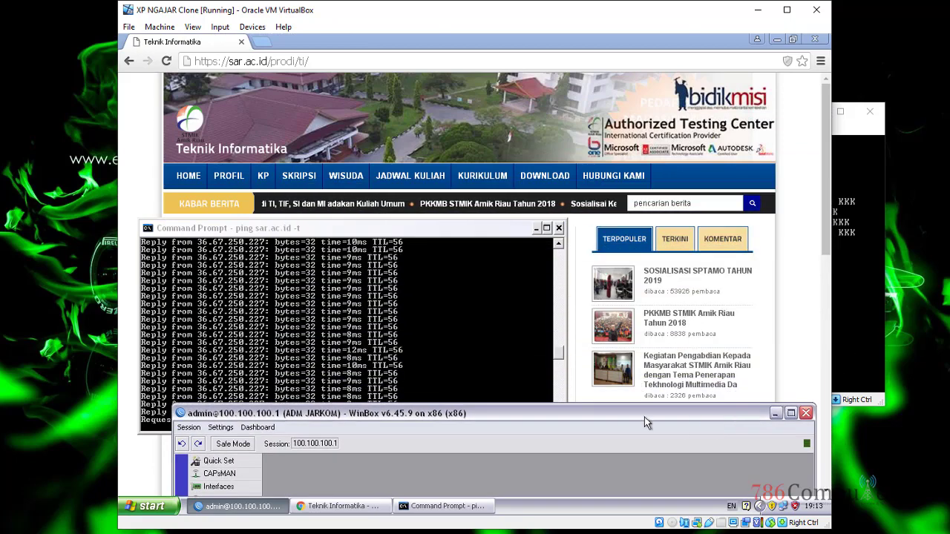
{"action": "left_click_drag", "start_coordinate": [532, 413], "coordinate": [747, 38]}
{"action": "left_click", "coordinate": [345, 229]}
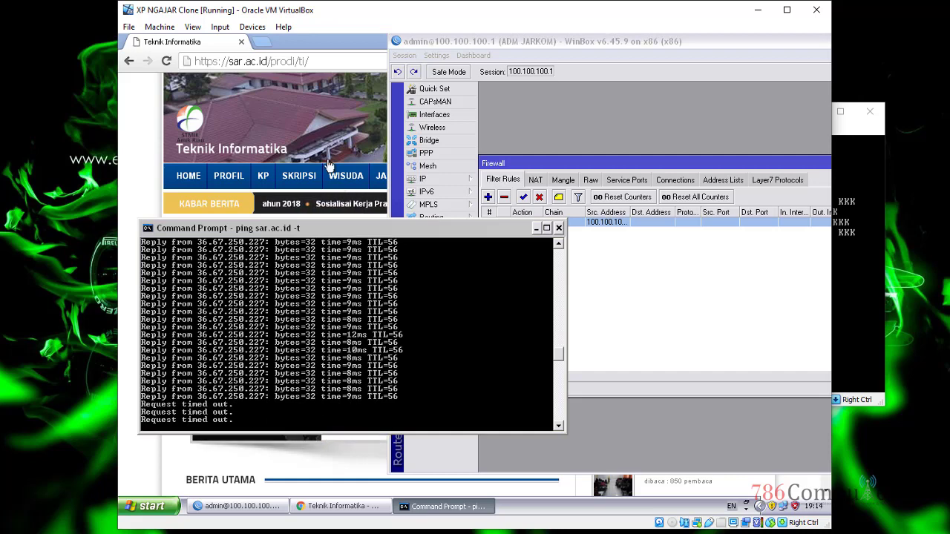
{"action": "double_click", "coordinate": [316, 39]}
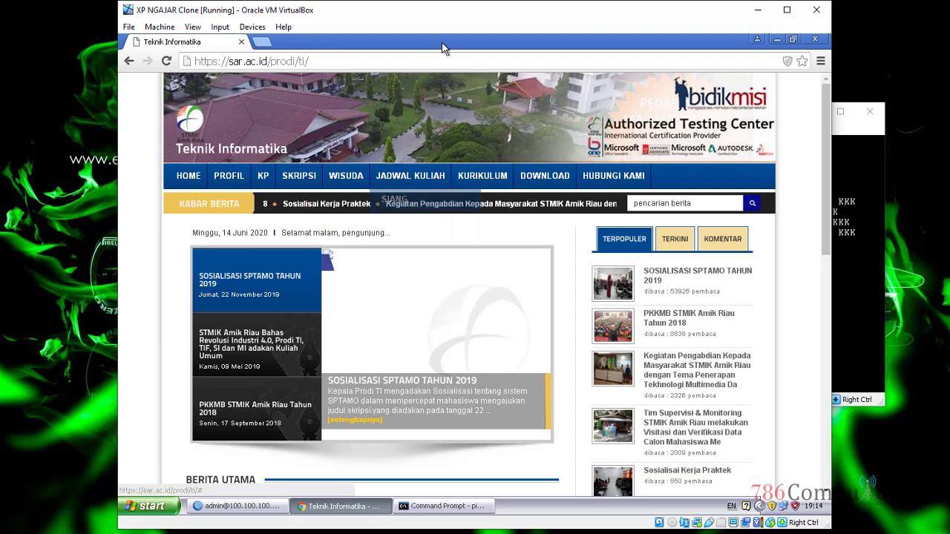
Step: Open a PROFIL subpage on sar.ac.id, which hangs on connecting, then check the ping
{"action": "mouse_move", "coordinate": [295, 190]}
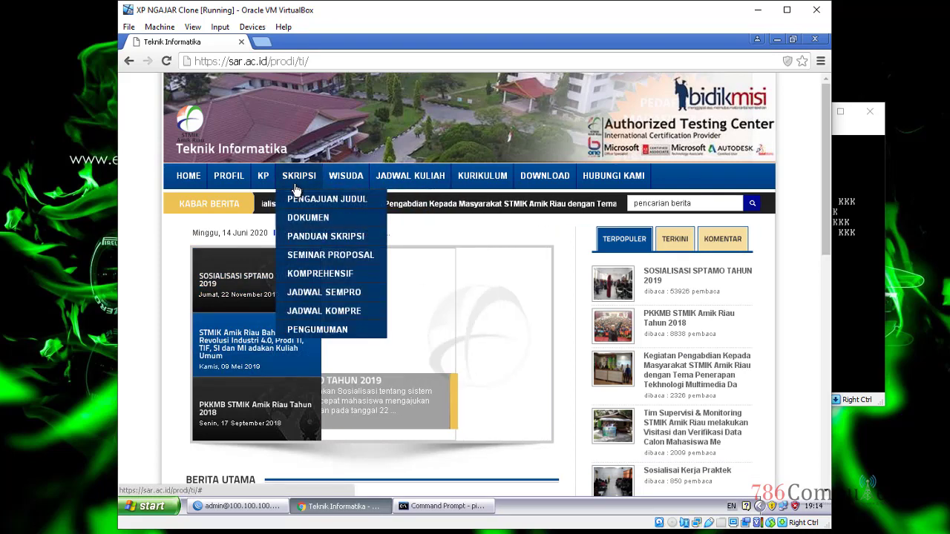
{"action": "mouse_move", "coordinate": [228, 182]}
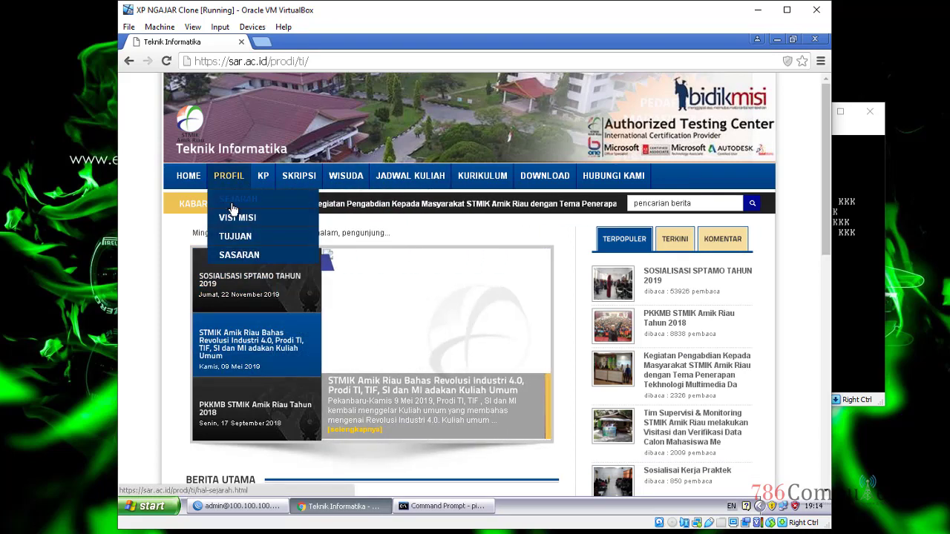
{"action": "left_click", "coordinate": [233, 210]}
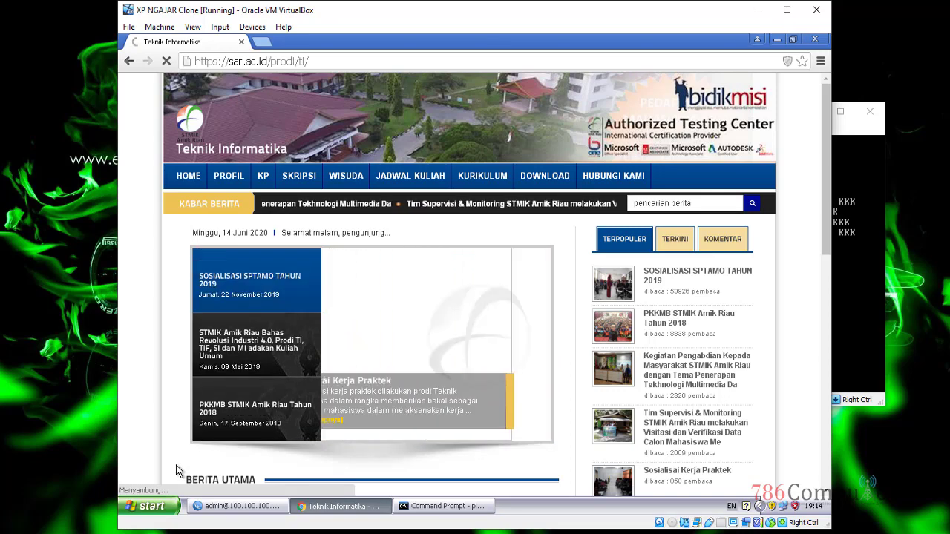
{"action": "left_click", "coordinate": [425, 512]}
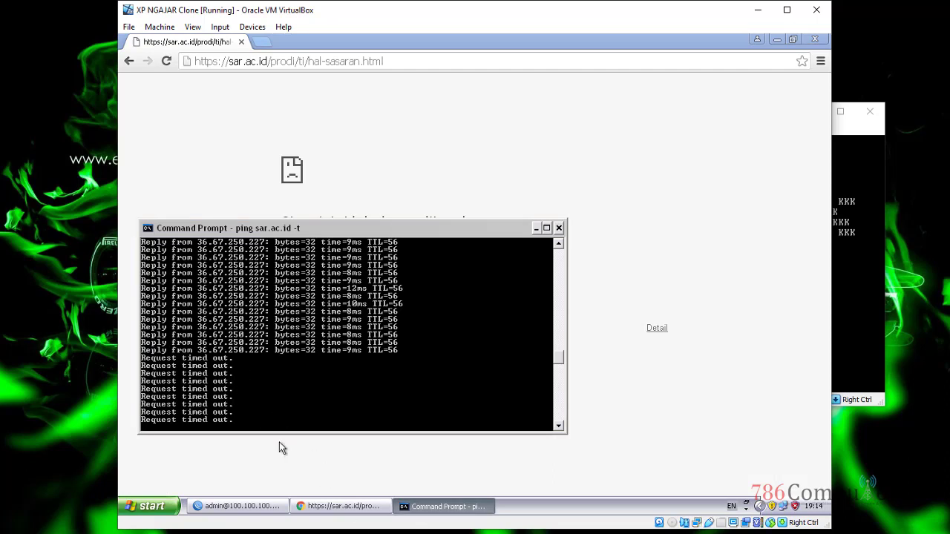
Step: Reopen the 100.100.100.5 drop rule, check Chrome's unreachable error, and reposition WinBox to show the dialog
{"action": "left_click", "coordinate": [265, 508]}
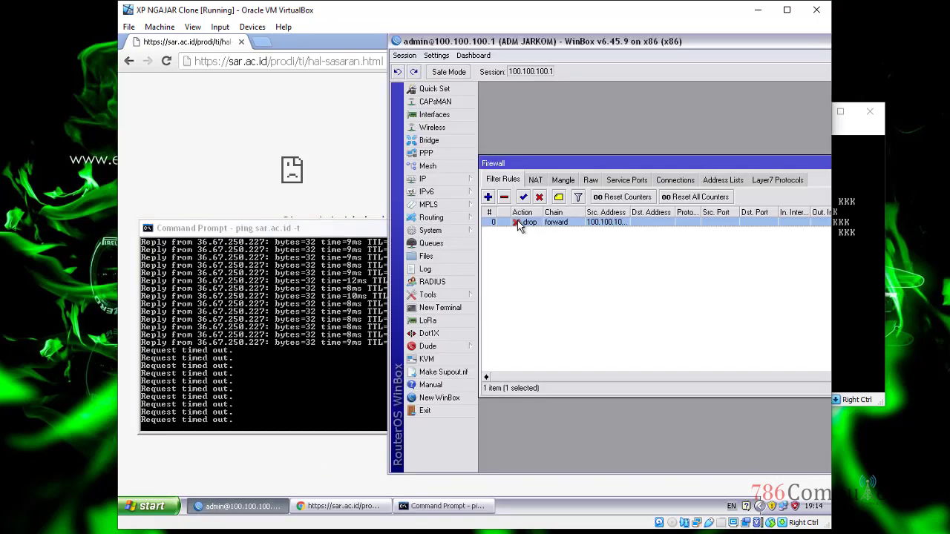
{"action": "double_click", "coordinate": [517, 222]}
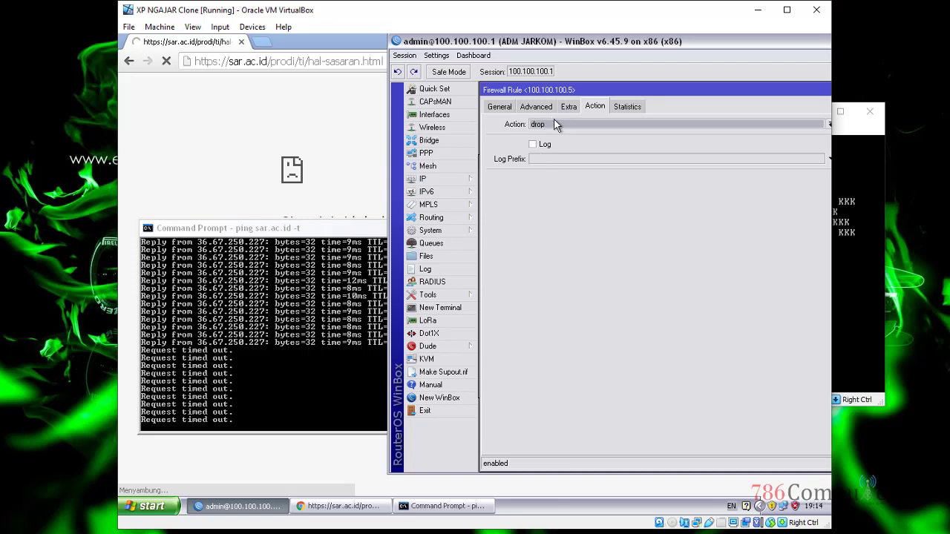
{"action": "left_click", "coordinate": [359, 41]}
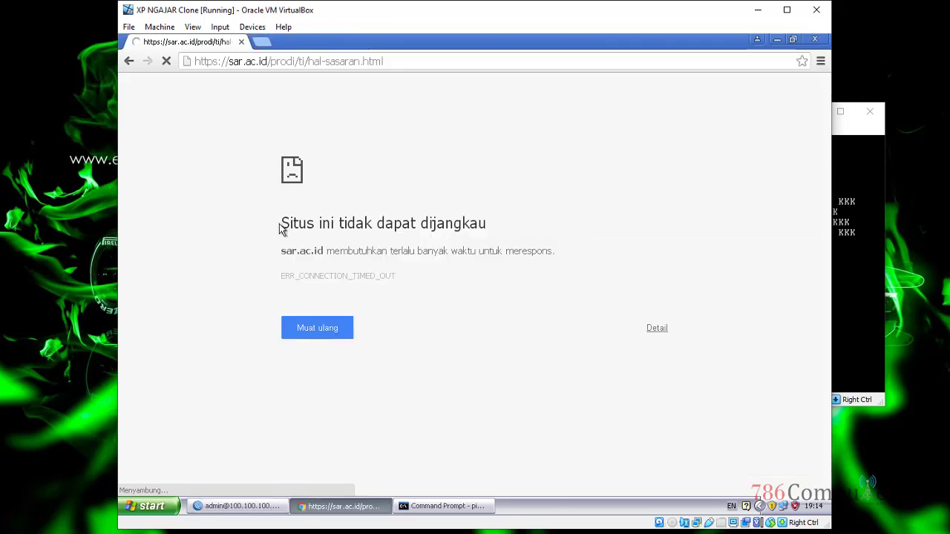
{"action": "left_click_drag", "start_coordinate": [282, 225], "coordinate": [490, 232]}
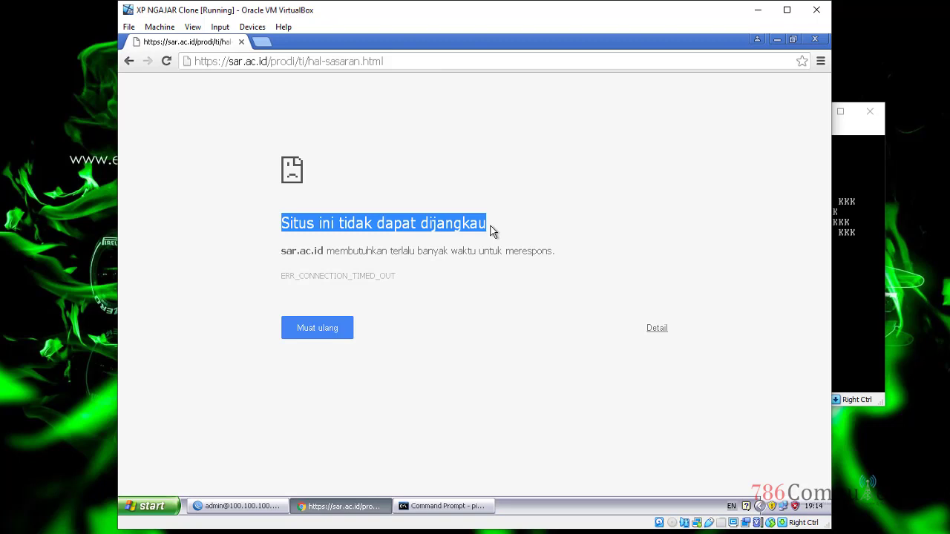
{"action": "left_click", "coordinate": [423, 508]}
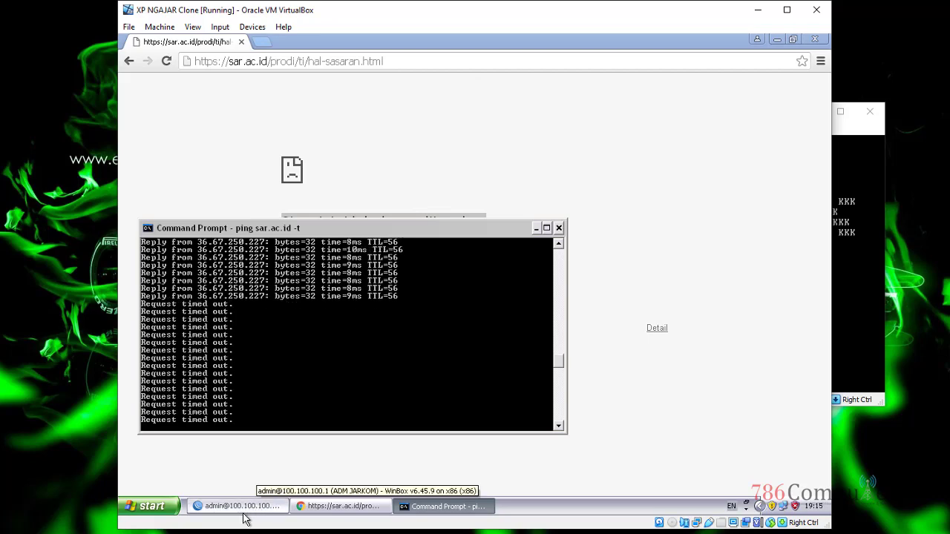
{"action": "left_click", "coordinate": [244, 509]}
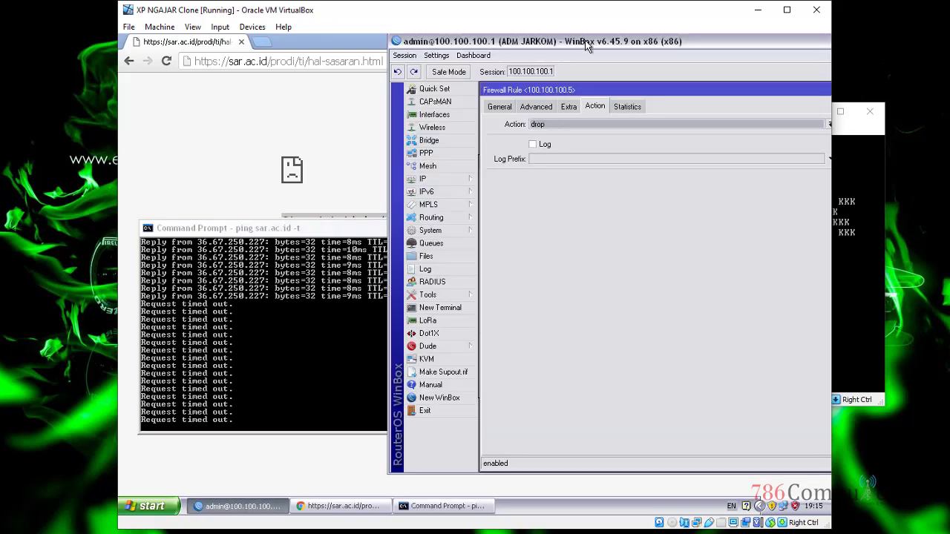
{"action": "left_click_drag", "start_coordinate": [585, 40], "coordinate": [356, 60]}
Step: Change the rule's action to reject, keeping Reject With as icmp network unreachable
{"action": "left_click", "coordinate": [382, 141]}
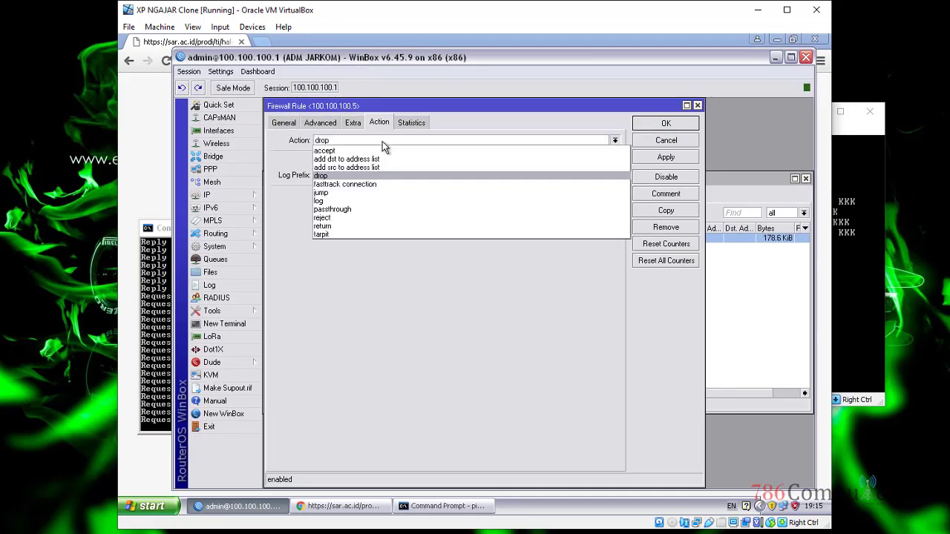
{"action": "left_click", "coordinate": [351, 219]}
{"action": "left_click", "coordinate": [364, 196]}
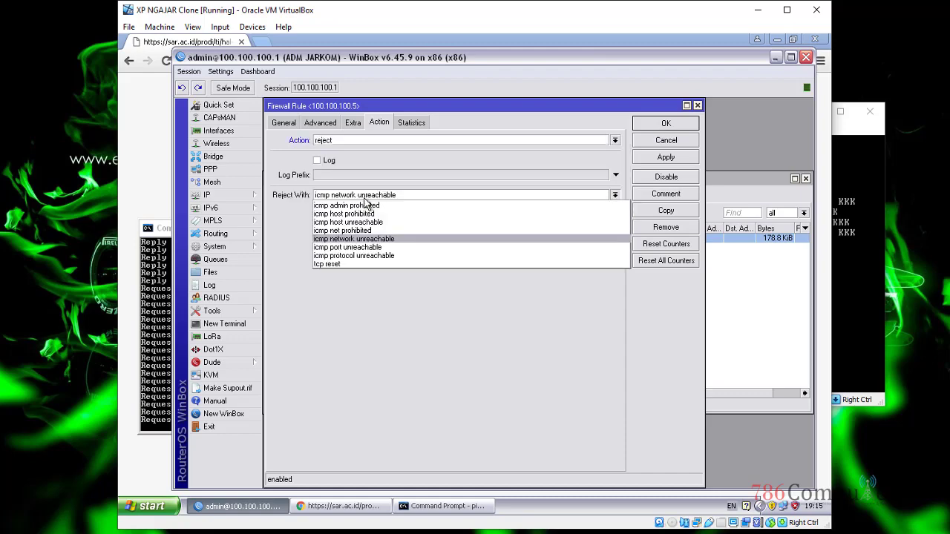
{"action": "left_click", "coordinate": [443, 317]}
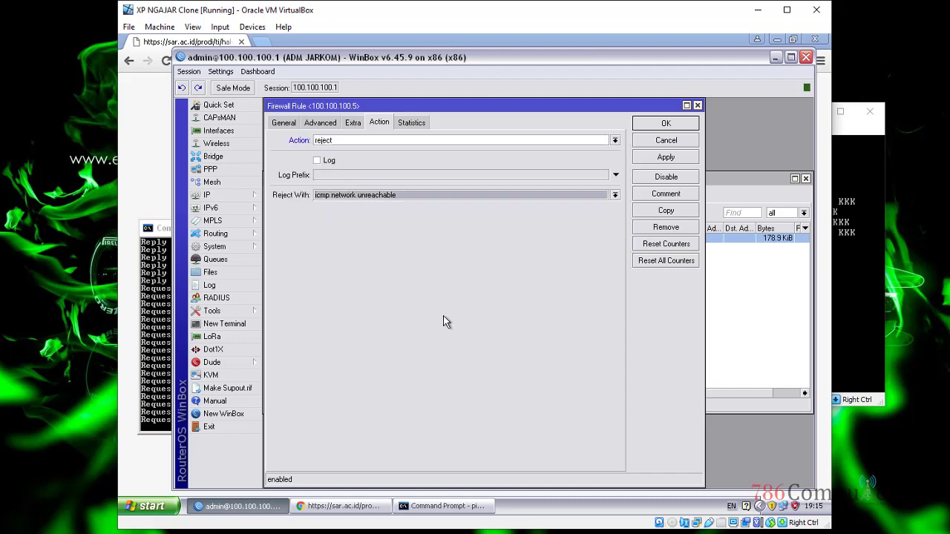
Step: Apply the reject action and arrange windows to watch the ping's Destination net unreachable replies
{"action": "left_click_drag", "start_coordinate": [374, 66], "coordinate": [417, 65]}
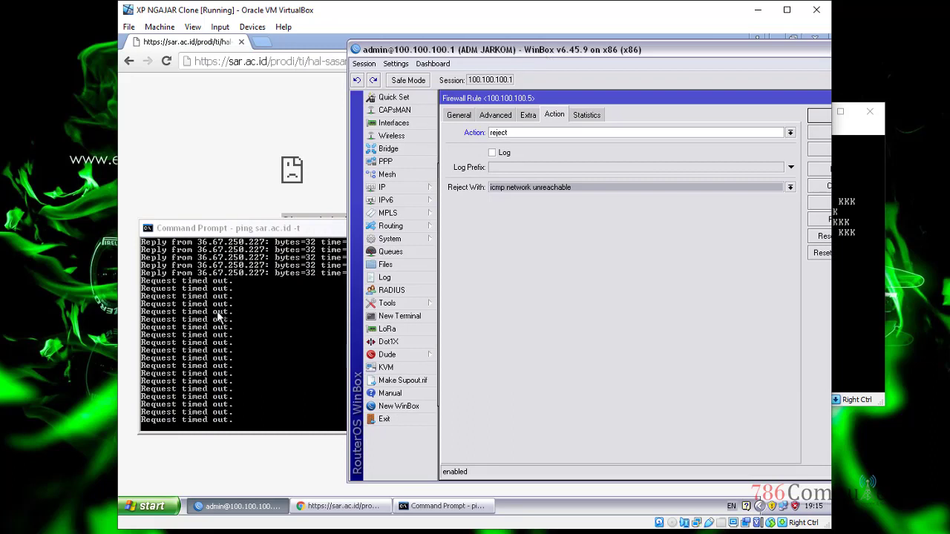
{"action": "left_click_drag", "start_coordinate": [258, 230], "coordinate": [243, 228]}
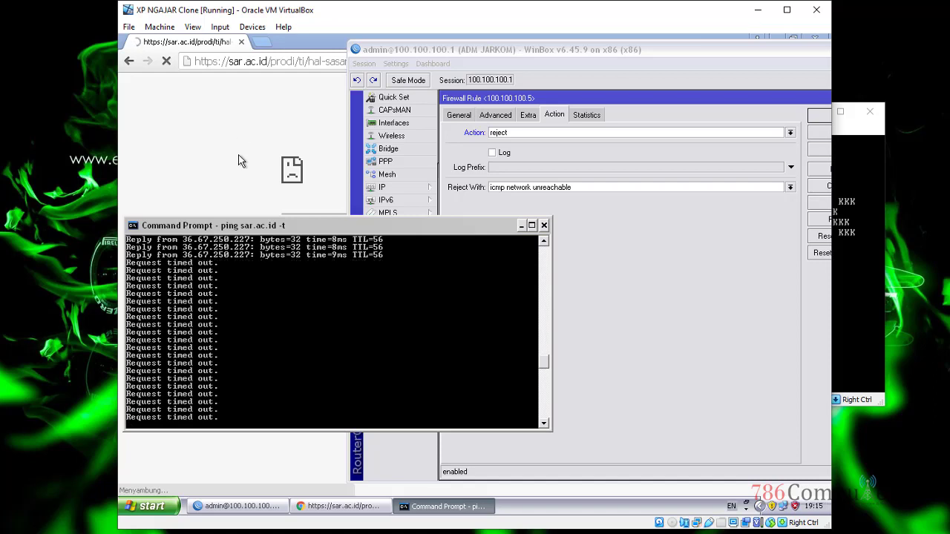
{"action": "left_click_drag", "start_coordinate": [277, 226], "coordinate": [283, 261]}
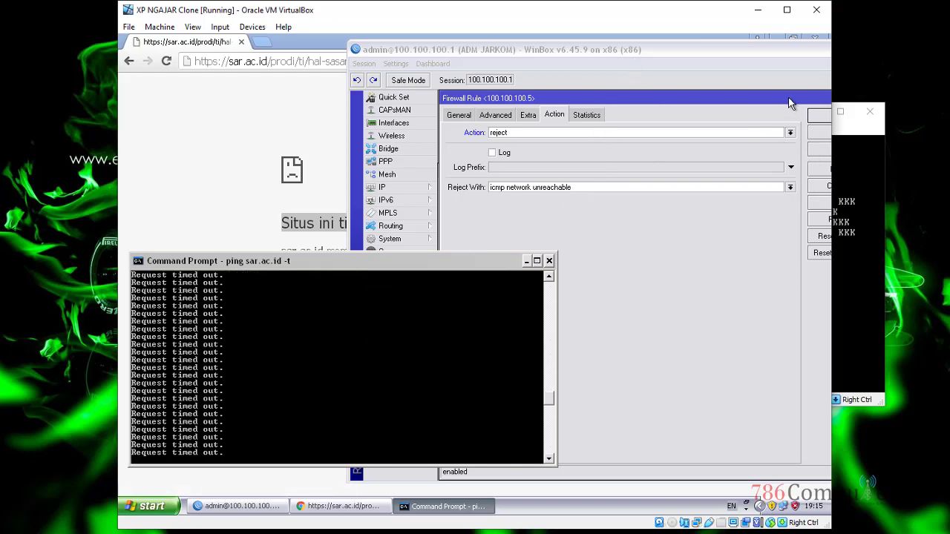
{"action": "left_click", "coordinate": [760, 51]}
{"action": "left_click", "coordinate": [746, 136]}
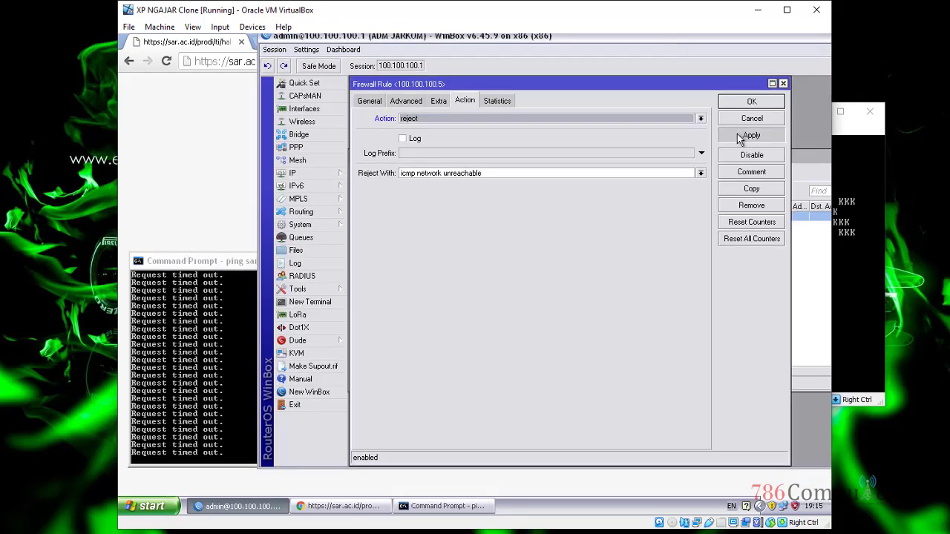
{"action": "left_click_drag", "start_coordinate": [358, 41], "coordinate": [460, 49]}
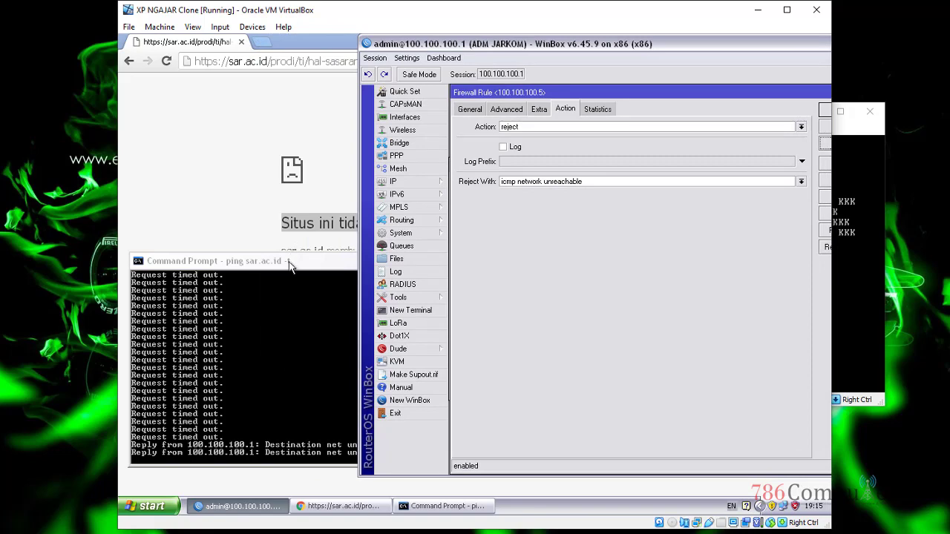
Step: Switch Reject With to icmp host unreachable, save with OK, and watch the Destination host unreachable replies
{"action": "left_click_drag", "start_coordinate": [473, 45], "coordinate": [542, 40]}
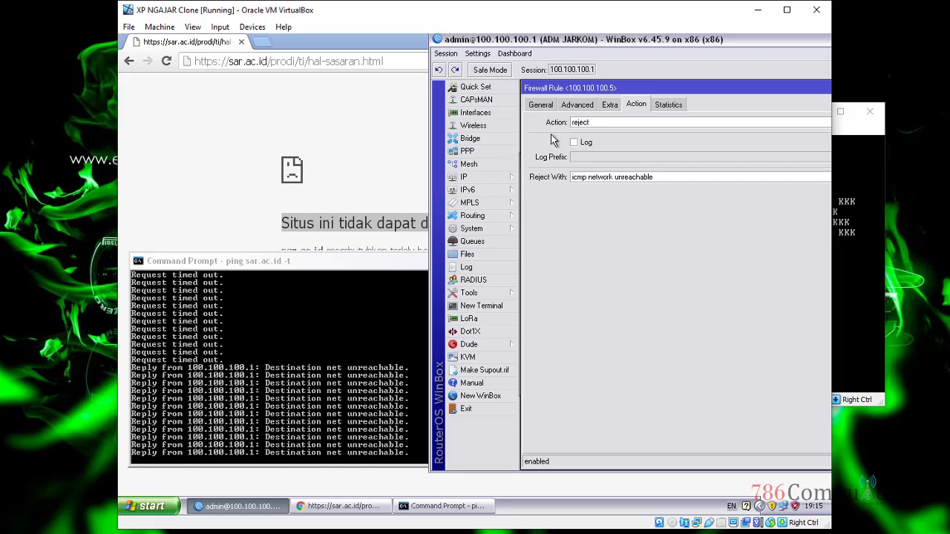
{"action": "left_click_drag", "start_coordinate": [617, 45], "coordinate": [545, 47]}
{"action": "left_click", "coordinate": [553, 178]}
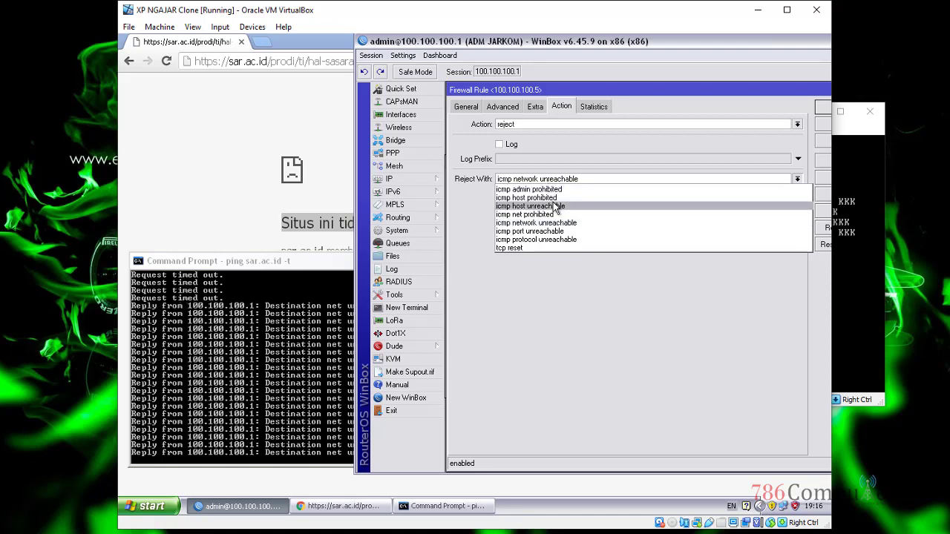
{"action": "left_click", "coordinate": [555, 206]}
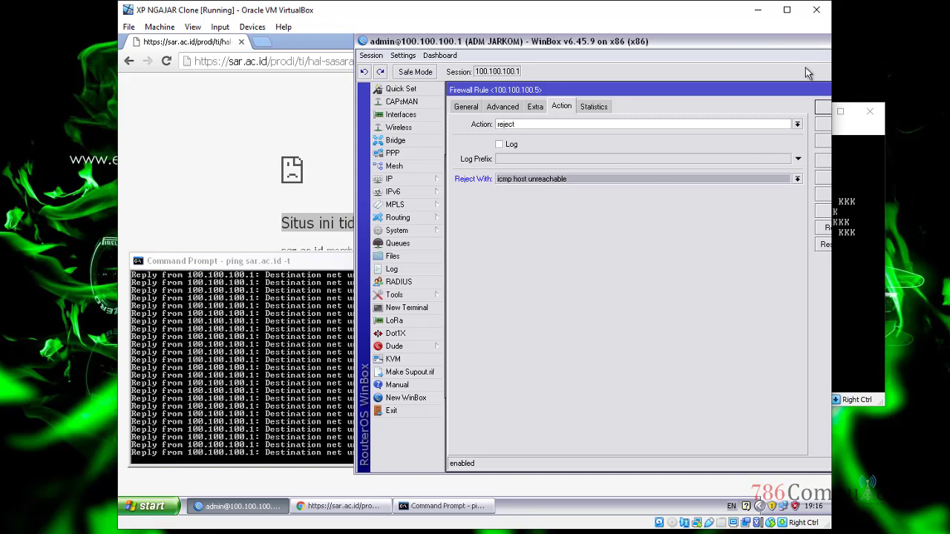
{"action": "left_click_drag", "start_coordinate": [801, 52], "coordinate": [758, 49]}
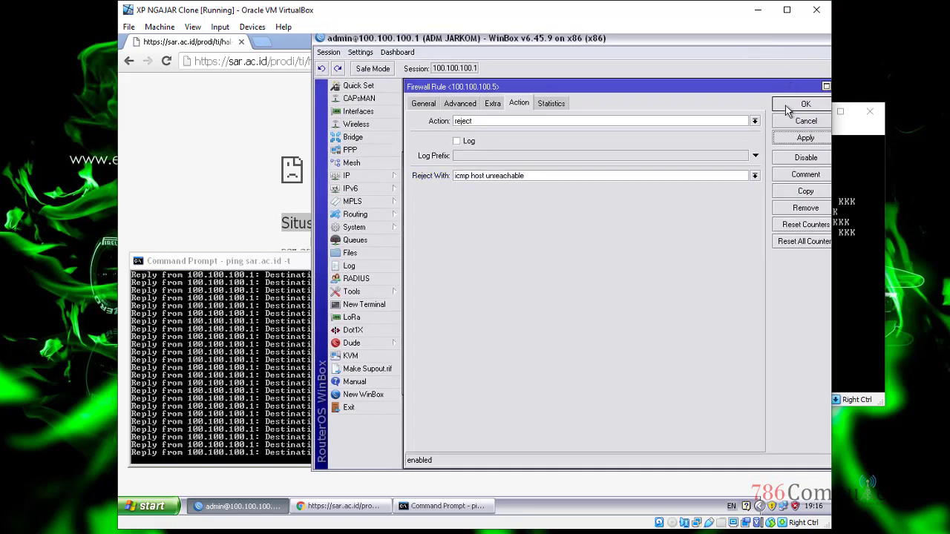
{"action": "left_click", "coordinate": [800, 102]}
{"action": "left_click_drag", "start_coordinate": [479, 44], "coordinate": [612, 46]}
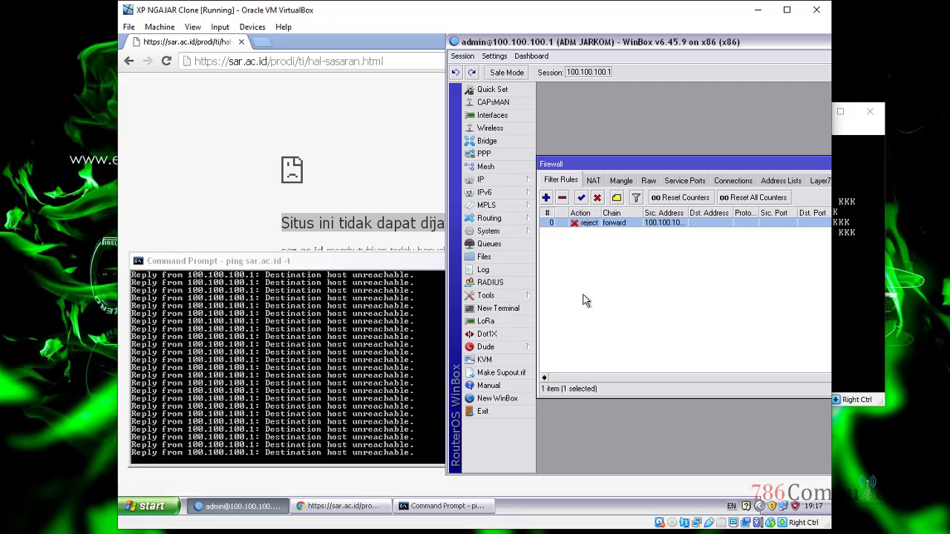
Step: Reopen rule 0, set Reject With to icmp port unreachable, and save it
{"action": "double_click", "coordinate": [616, 225]}
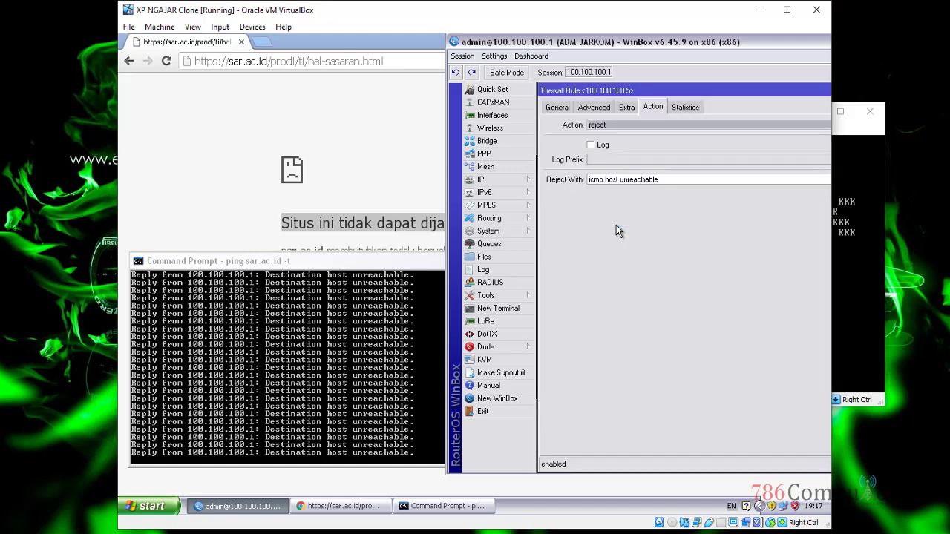
{"action": "left_click", "coordinate": [631, 183]}
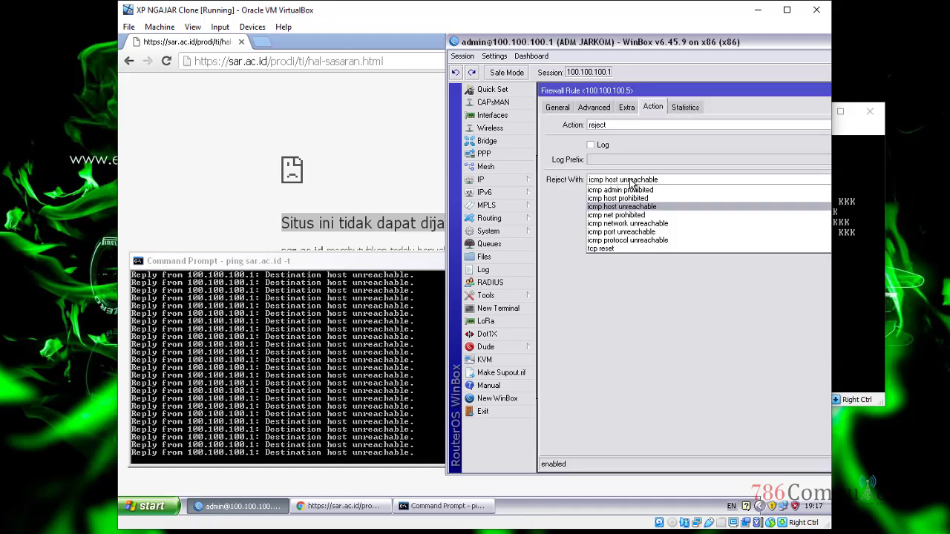
{"action": "left_click", "coordinate": [631, 231]}
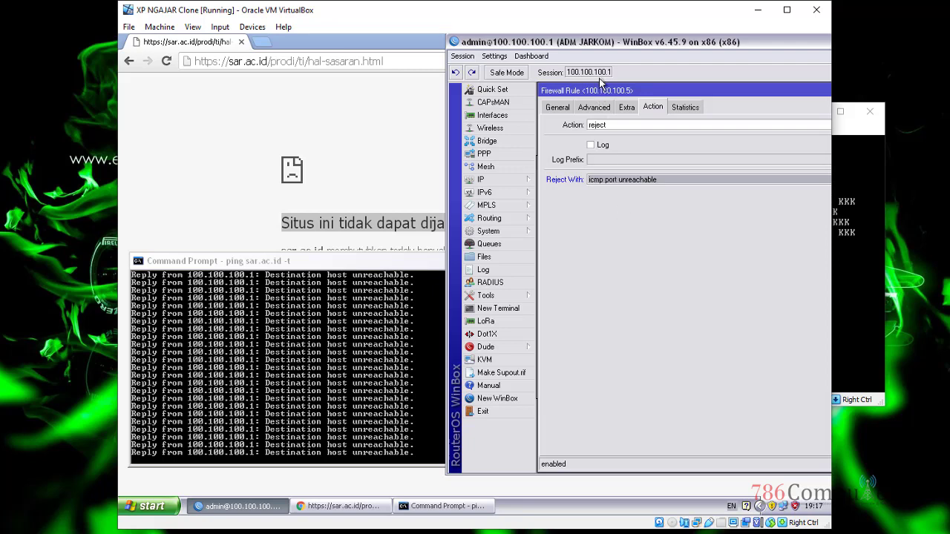
{"action": "left_click_drag", "start_coordinate": [600, 46], "coordinate": [472, 36]}
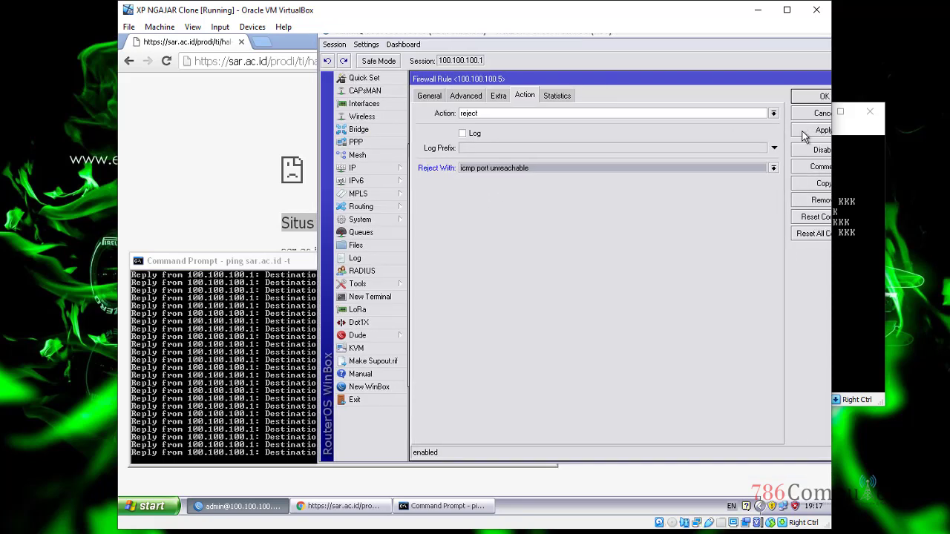
{"action": "left_click", "coordinate": [800, 98]}
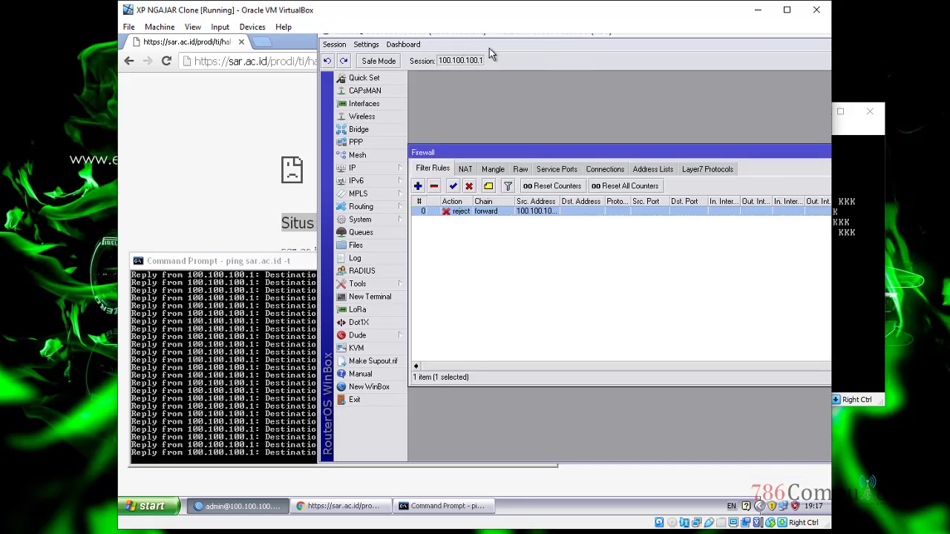
Step: Check the ping console, reposition WinBox down and left, and switch to Chrome
{"action": "left_click", "coordinate": [257, 276]}
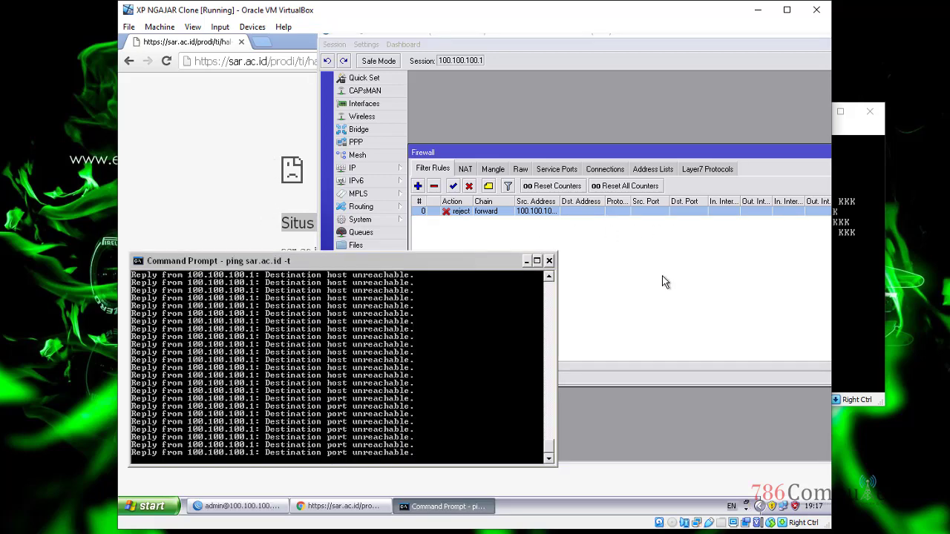
{"action": "left_click", "coordinate": [662, 280]}
{"action": "left_click", "coordinate": [326, 35]}
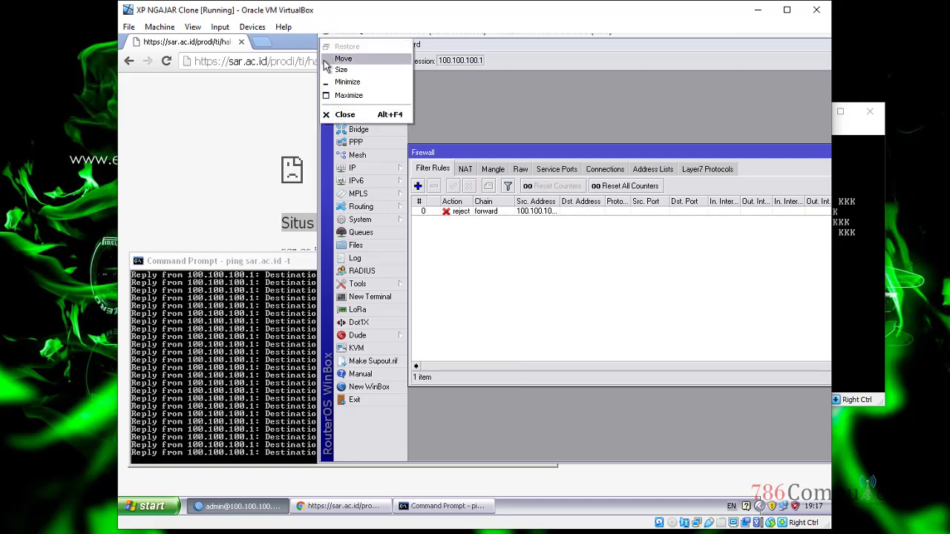
{"action": "left_click", "coordinate": [424, 430]}
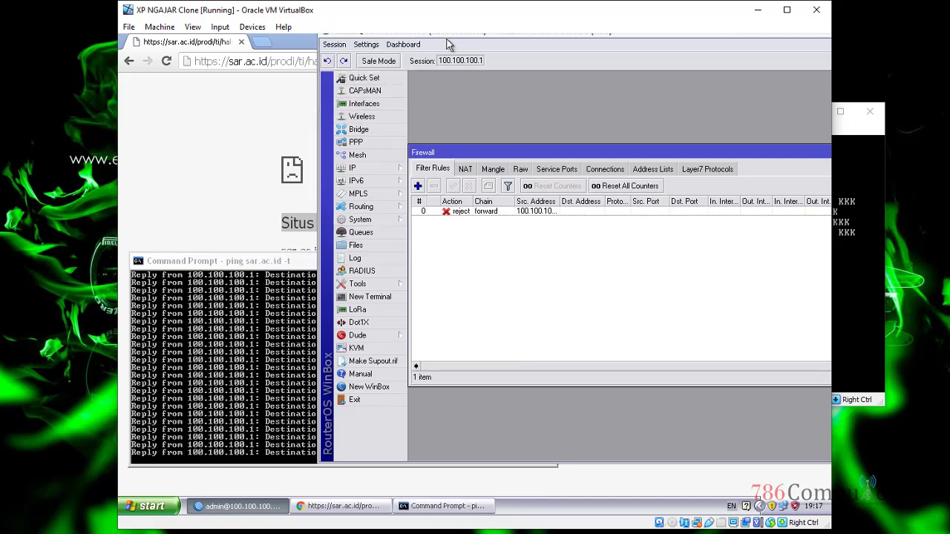
{"action": "left_click_drag", "start_coordinate": [451, 34], "coordinate": [411, 52]}
{"action": "key", "text": "alt+Tab"}
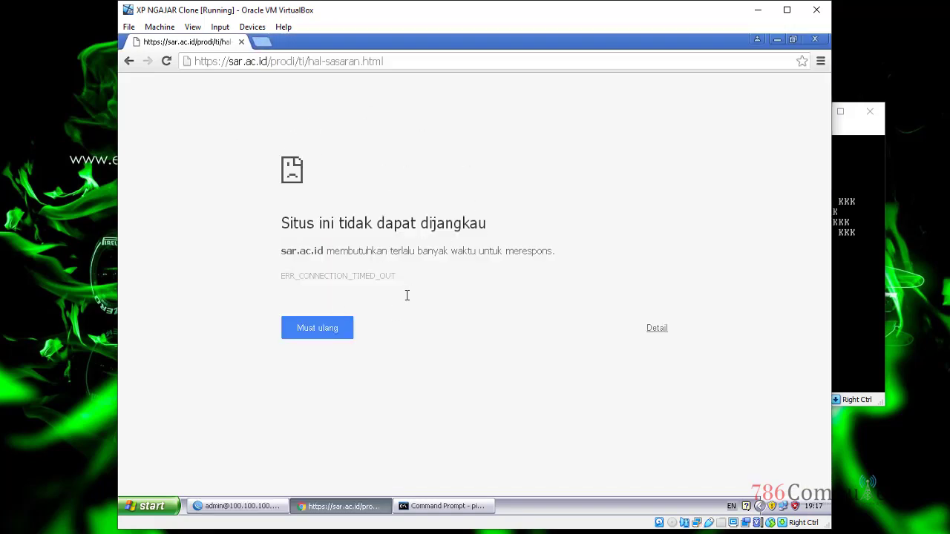
Step: Reload the unreachable sar.ac.id page in Chrome
{"action": "left_click", "coordinate": [863, 130]}
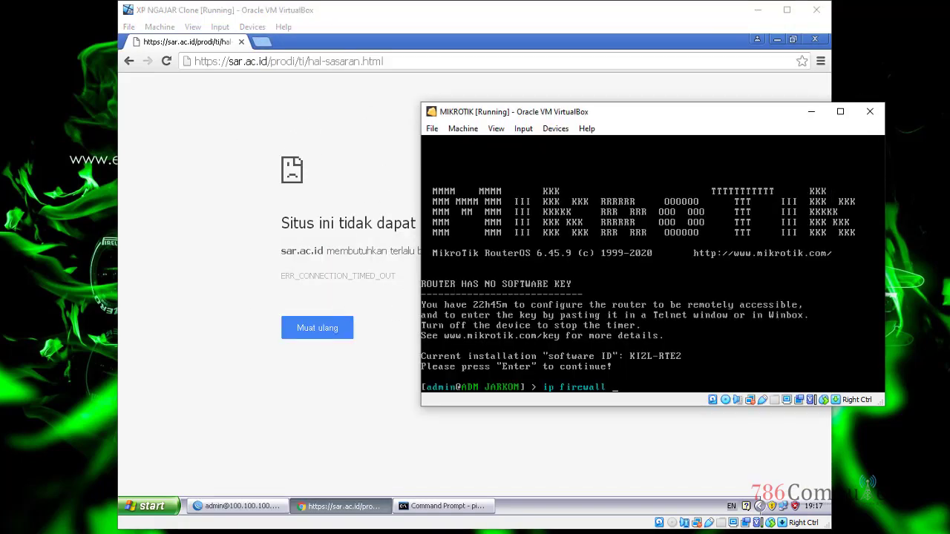
{"action": "left_click", "coordinate": [401, 506]}
{"action": "left_click", "coordinate": [239, 506]}
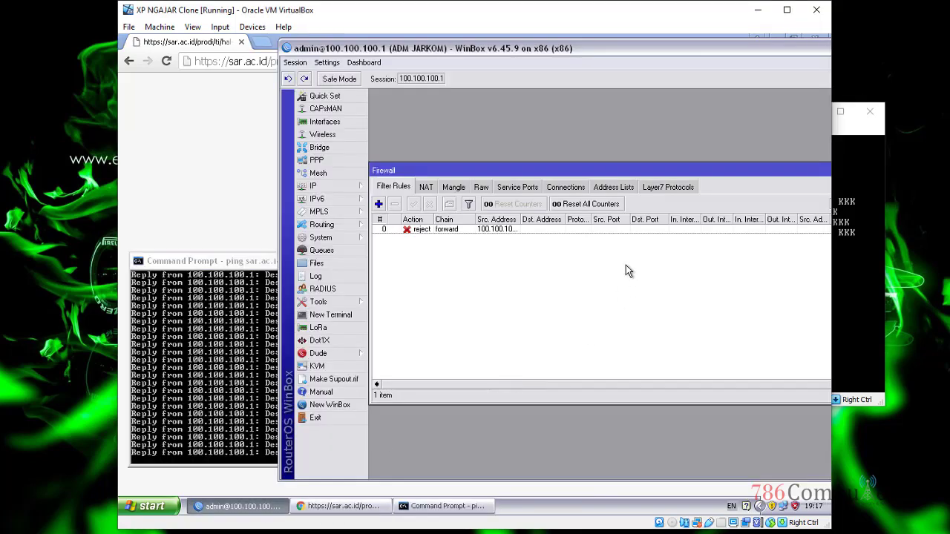
{"action": "left_click", "coordinate": [221, 153]}
{"action": "left_click", "coordinate": [290, 62]}
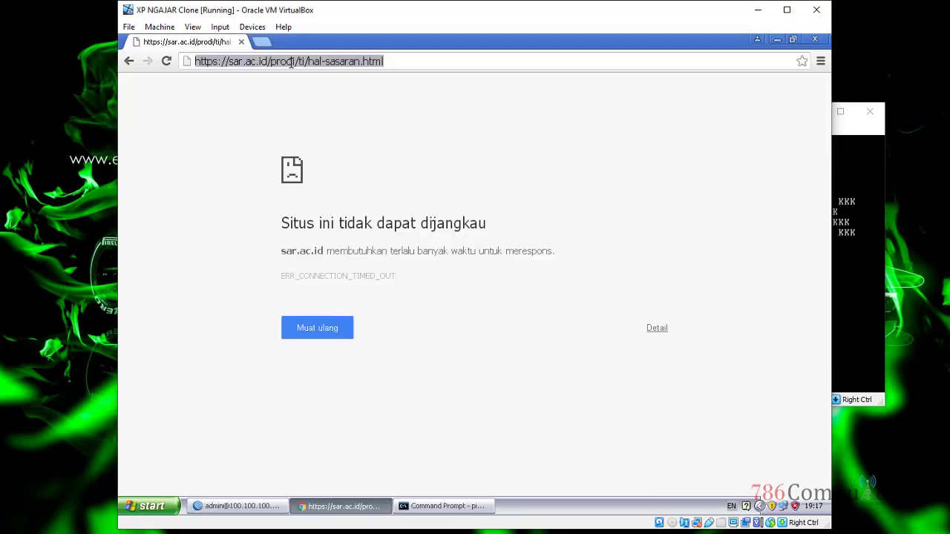
{"action": "left_click", "coordinate": [305, 329]}
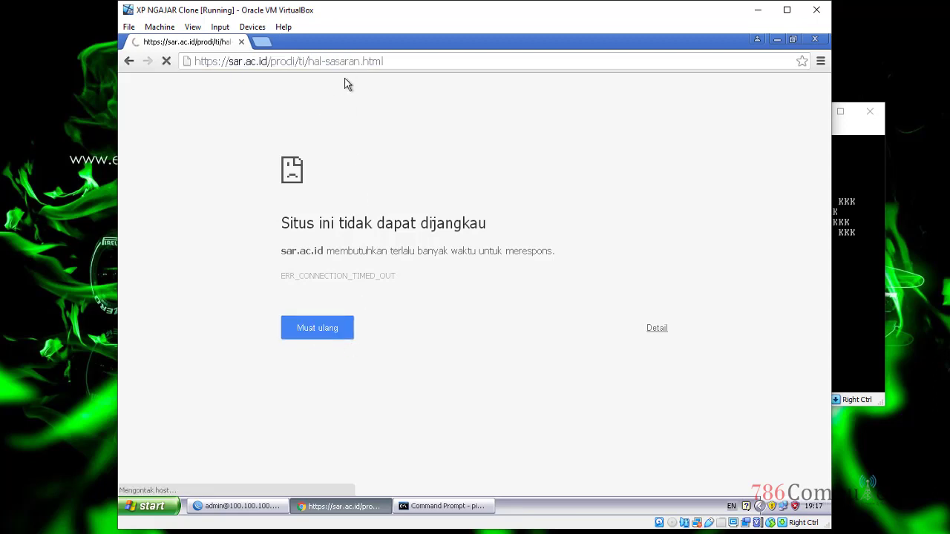
Step: Load mikrotik.com in a new Chrome tab, which fails with no internet
{"action": "left_click", "coordinate": [264, 43]}
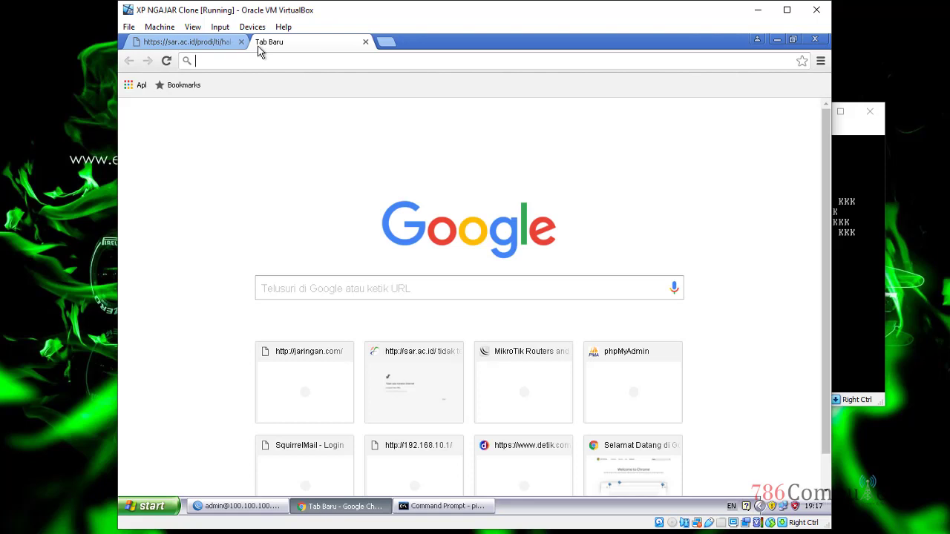
{"action": "type", "text": "deti"}
{"action": "key", "text": "BackSpace"}
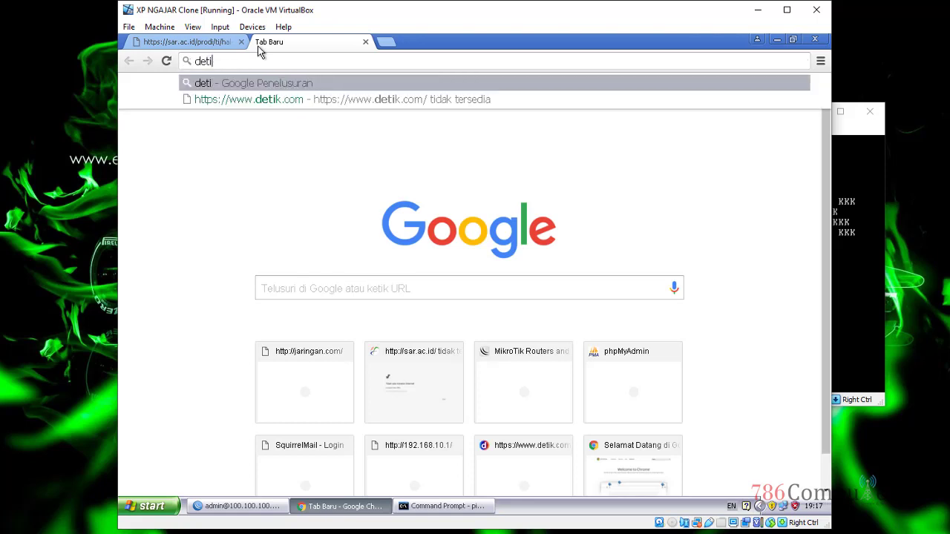
{"action": "key", "text": "BackSpace"}
{"action": "key", "text": "BackSpace"}
{"action": "key", "text": "BackSpace"}
{"action": "key", "text": "BackSpace"}
{"action": "type", "text": "mik"}
{"action": "key", "text": "BackSpace"}
{"action": "key", "text": "BackSpace"}
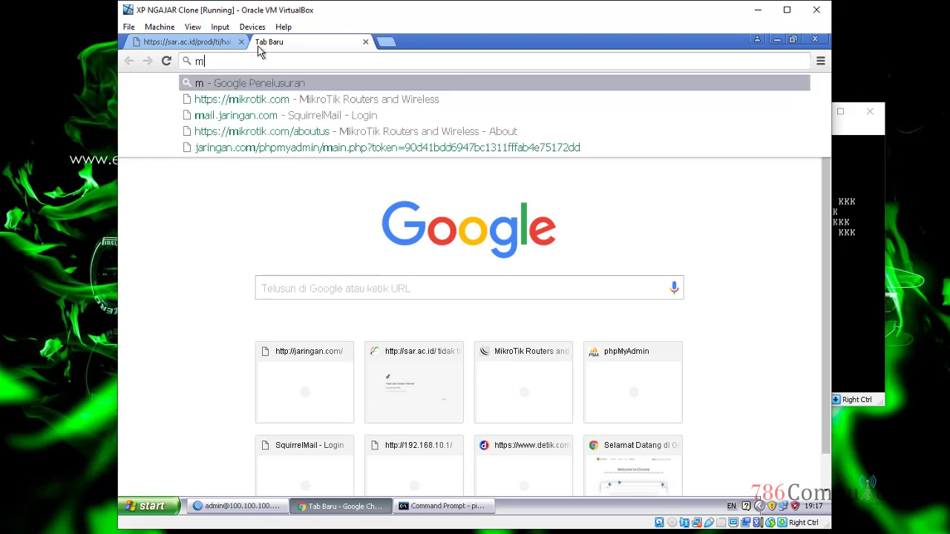
{"action": "type", "text": "ik"}
{"action": "key", "text": "Return"}
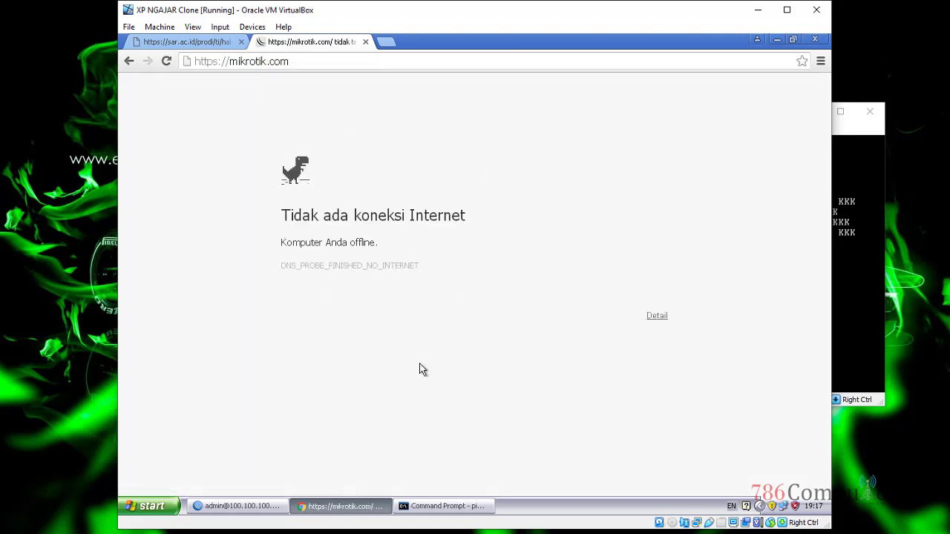
Step: Check the ping, then reopen rule 0 in WinBox and expand its Action list
{"action": "left_click", "coordinate": [445, 508]}
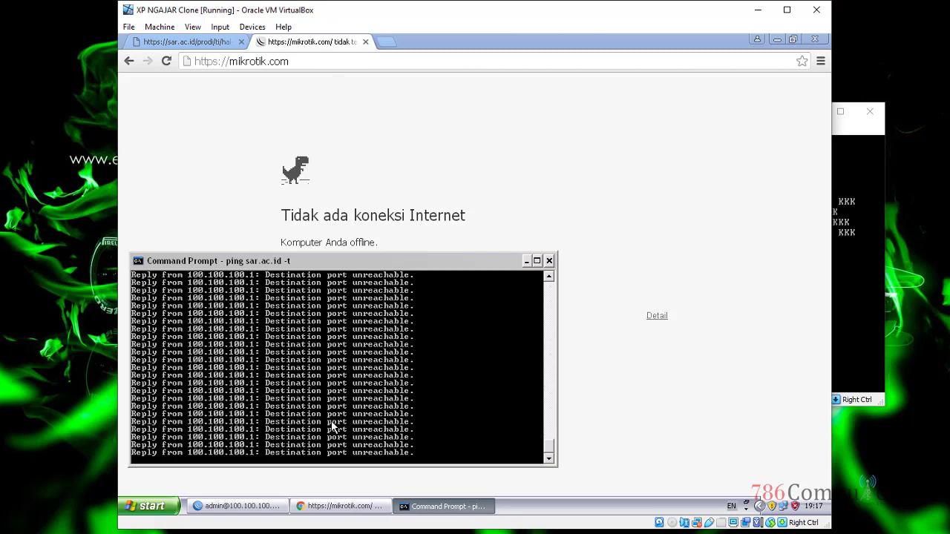
{"action": "left_click", "coordinate": [259, 509]}
{"action": "left_click", "coordinate": [479, 234]}
{"action": "double_click", "coordinate": [479, 233]}
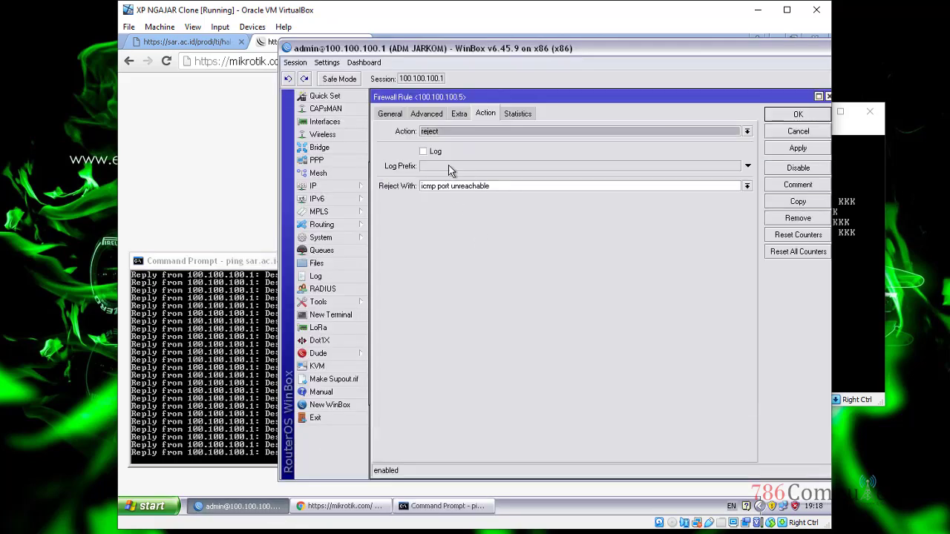
{"action": "left_click", "coordinate": [443, 131]}
Step: Set the rule's action to drop, apply, and close it with OK
{"action": "left_click", "coordinate": [438, 168]}
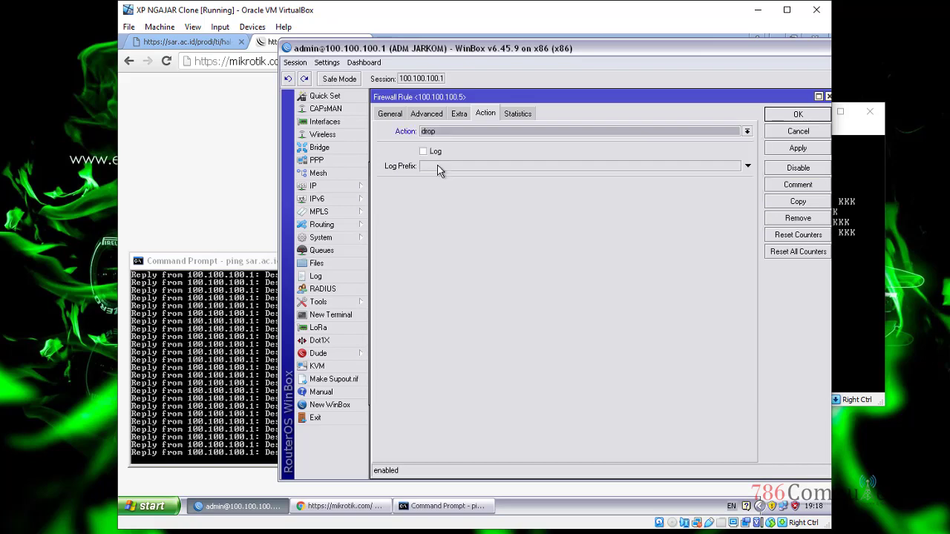
{"action": "left_click", "coordinate": [798, 149]}
{"action": "left_click", "coordinate": [791, 116]}
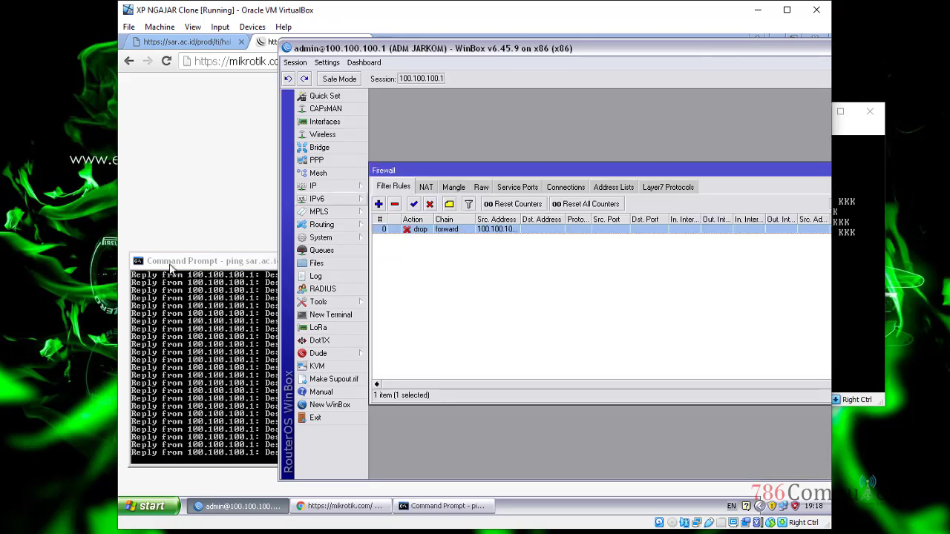
Step: Reload mikrotik.com and check the ping returning Request timed out, then return to WinBox
{"action": "left_click", "coordinate": [202, 264]}
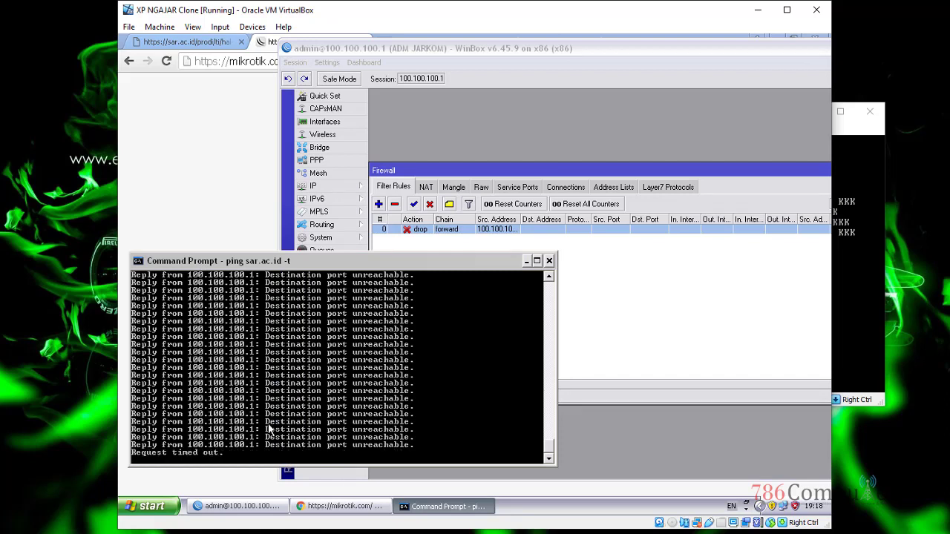
{"action": "left_click", "coordinate": [251, 104]}
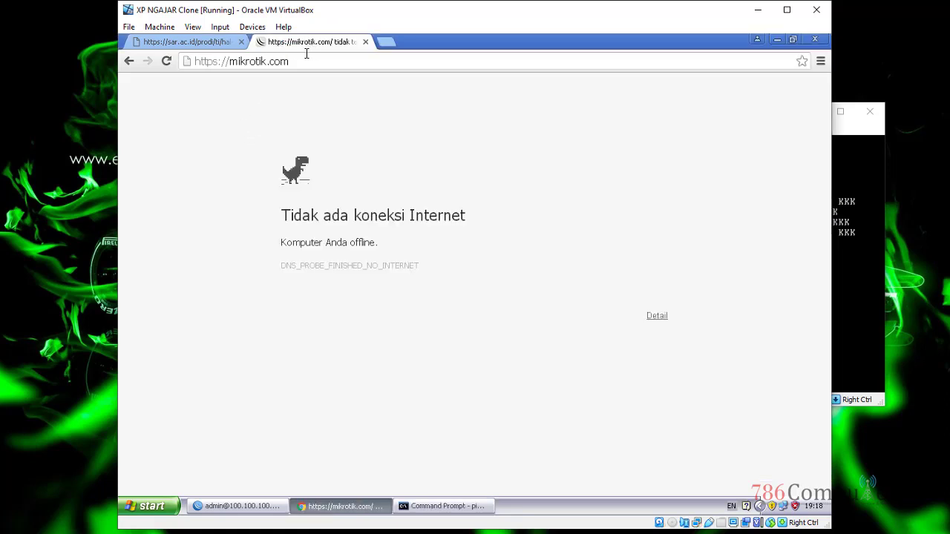
{"action": "left_click", "coordinate": [306, 54]}
{"action": "key", "text": "Return"}
{"action": "left_click", "coordinate": [442, 507]}
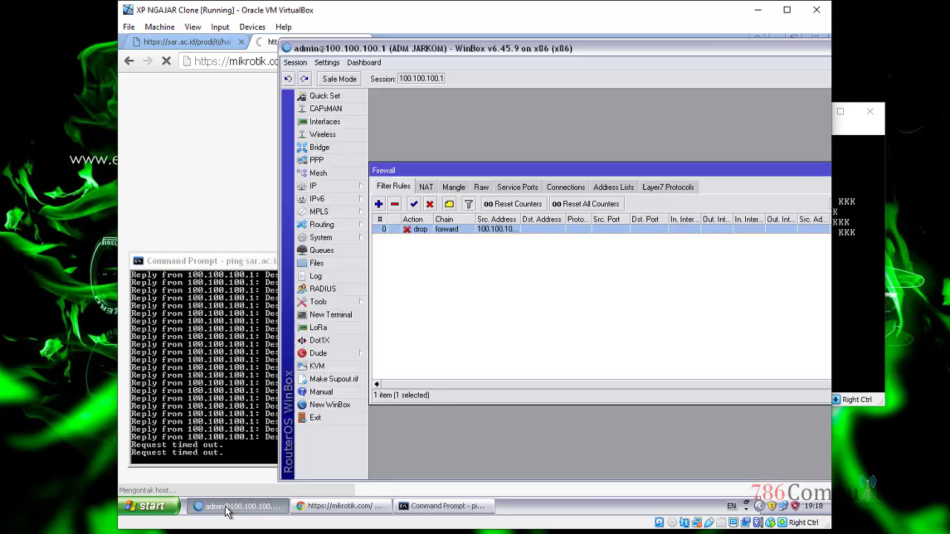
{"action": "left_click", "coordinate": [229, 509]}
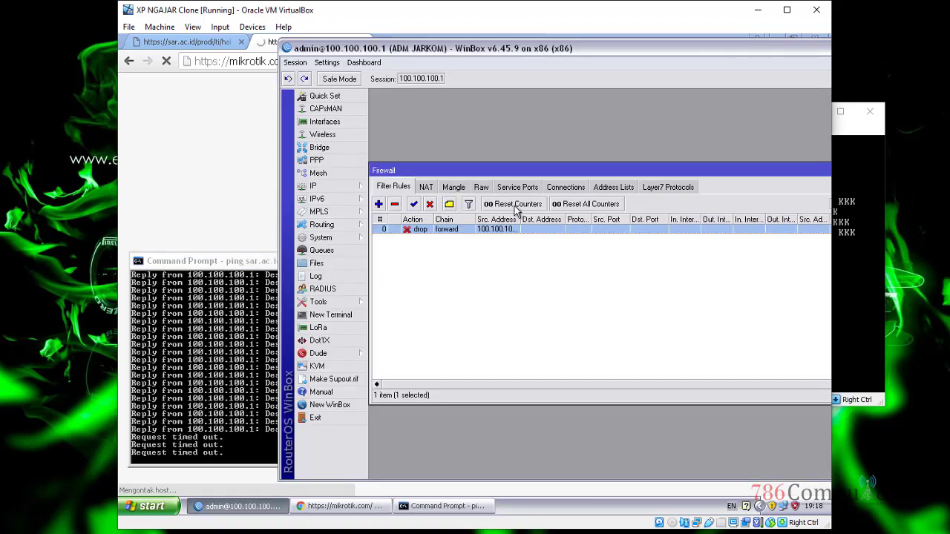
Step: Change rule 0's action to accept, apply, and close it with OK
{"action": "double_click", "coordinate": [503, 231]}
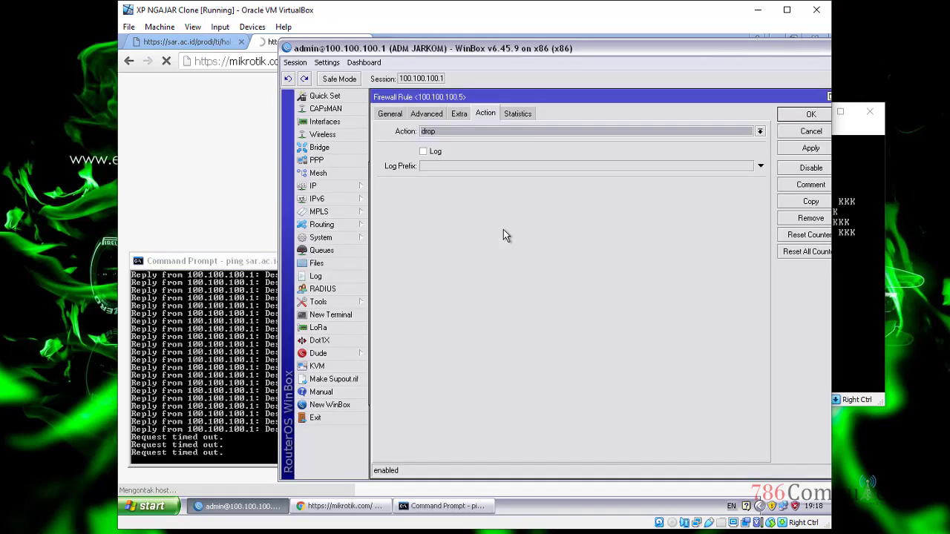
{"action": "left_click", "coordinate": [464, 137]}
{"action": "left_click", "coordinate": [464, 140]}
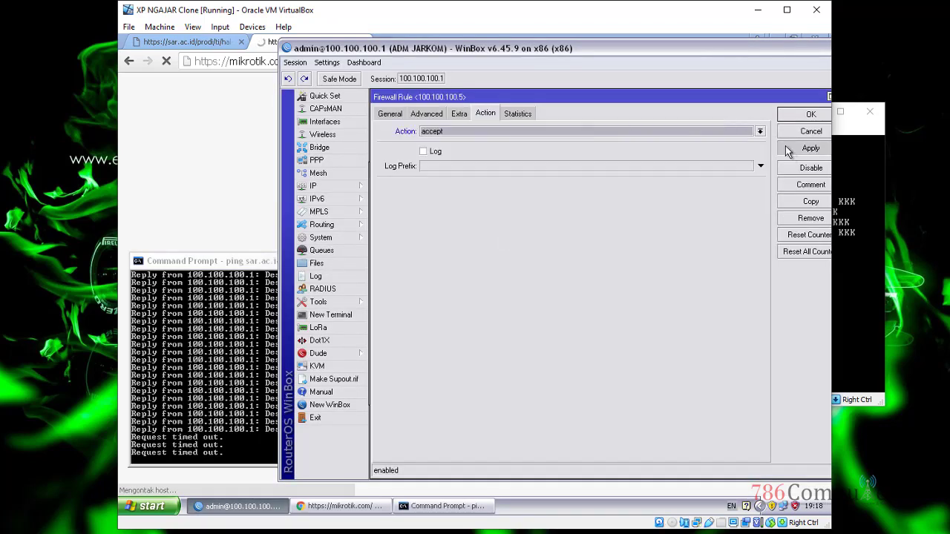
{"action": "left_click", "coordinate": [809, 148]}
{"action": "left_click", "coordinate": [811, 113]}
Step: Check the ping, then reload the sar.ac.id tab via Muat ulang so the Sasaran page loads
{"action": "left_click", "coordinate": [207, 265]}
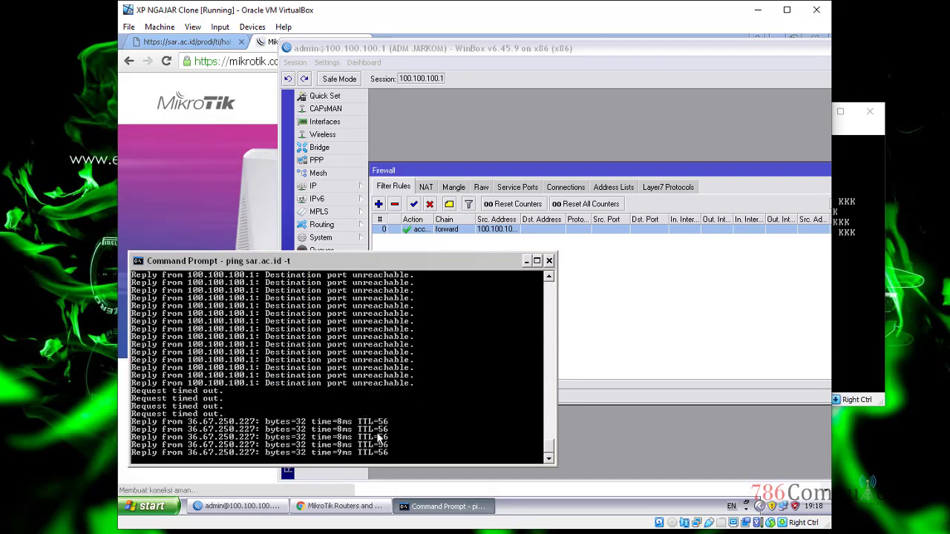
{"action": "left_click", "coordinate": [214, 127]}
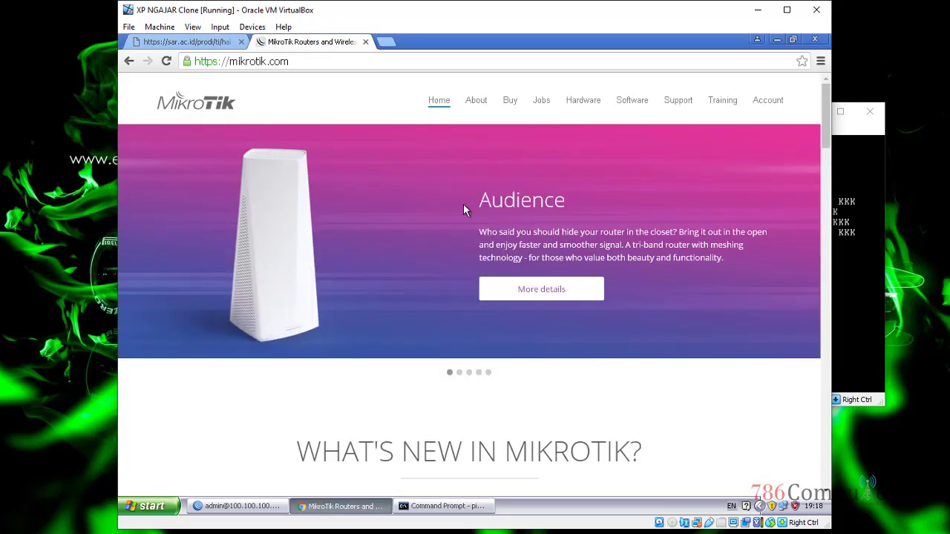
{"action": "scroll", "coordinate": [463, 210], "scroll_direction": "down", "scroll_amount": 7}
{"action": "left_click", "coordinate": [187, 42]}
{"action": "right_click", "coordinate": [338, 139]}
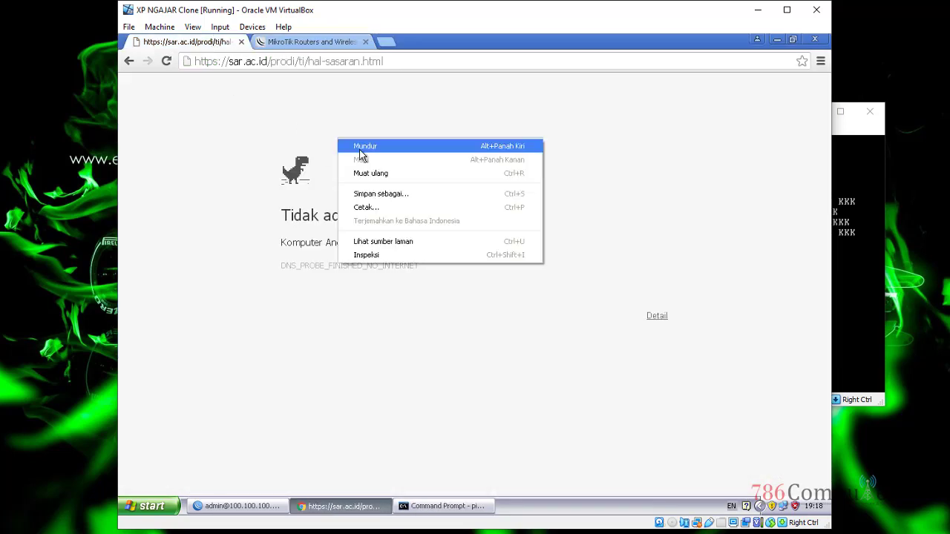
{"action": "left_click", "coordinate": [362, 172]}
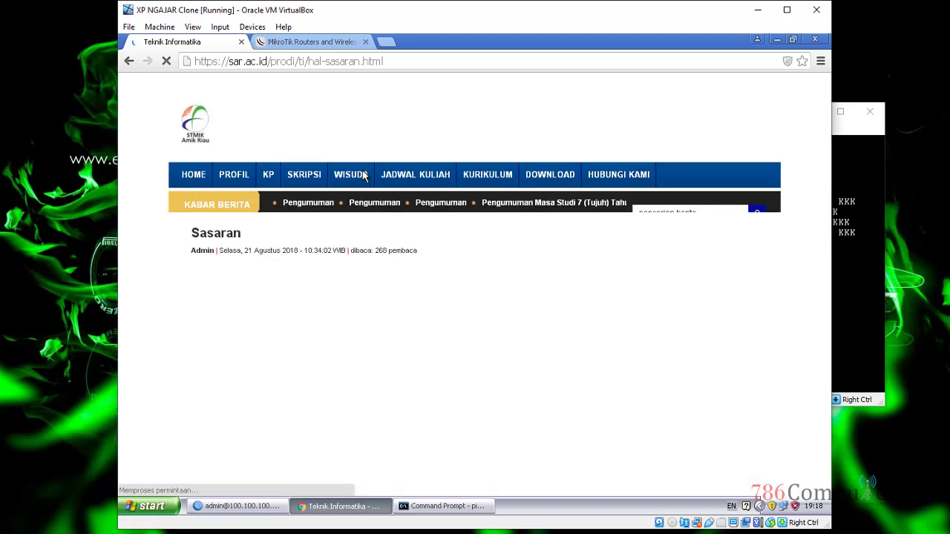
{"action": "scroll", "coordinate": [442, 336], "scroll_direction": "up", "scroll_amount": 3}
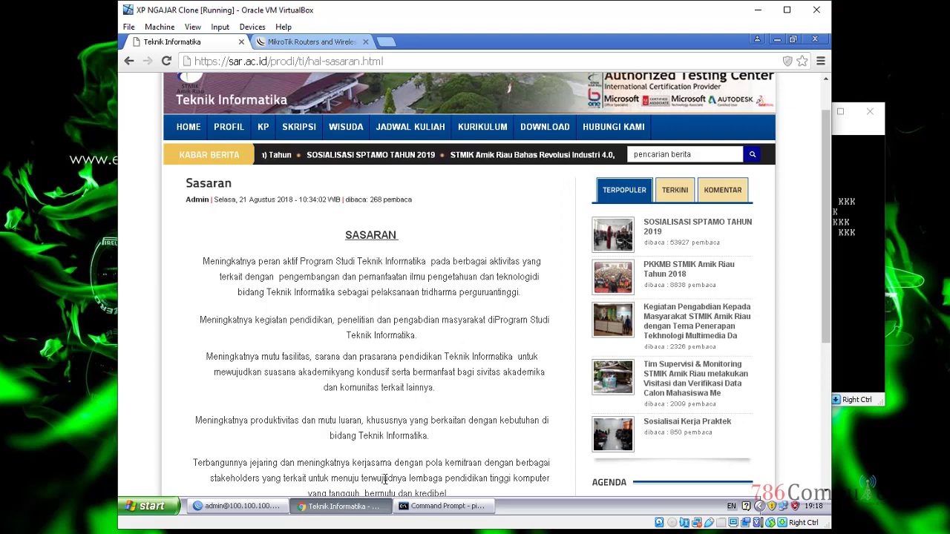
Step: View Local Area Connection Status, then bring WinBox's Firewall list forward, shifted left
{"action": "double_click", "coordinate": [784, 511]}
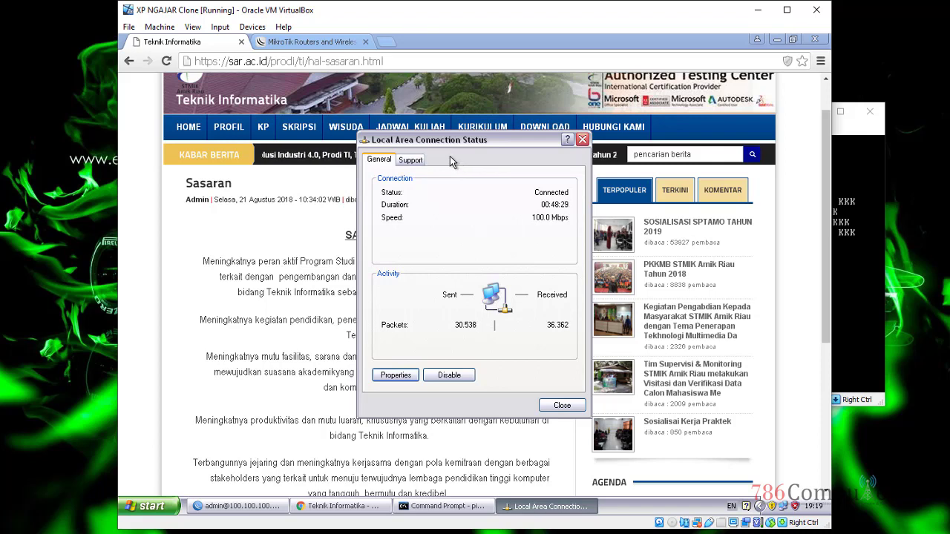
{"action": "left_click", "coordinate": [252, 504]}
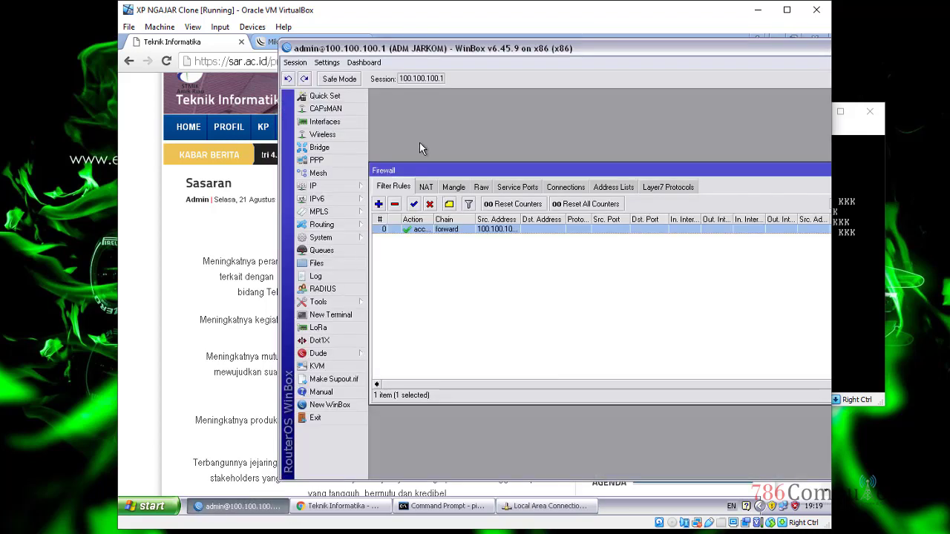
{"action": "left_click_drag", "start_coordinate": [677, 49], "coordinate": [555, 53]}
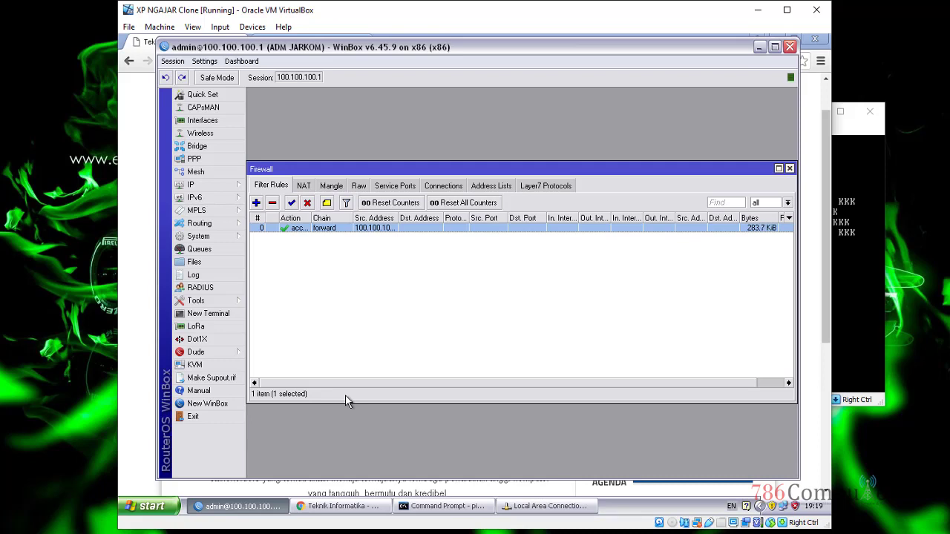
{"action": "left_click", "coordinate": [225, 238]}
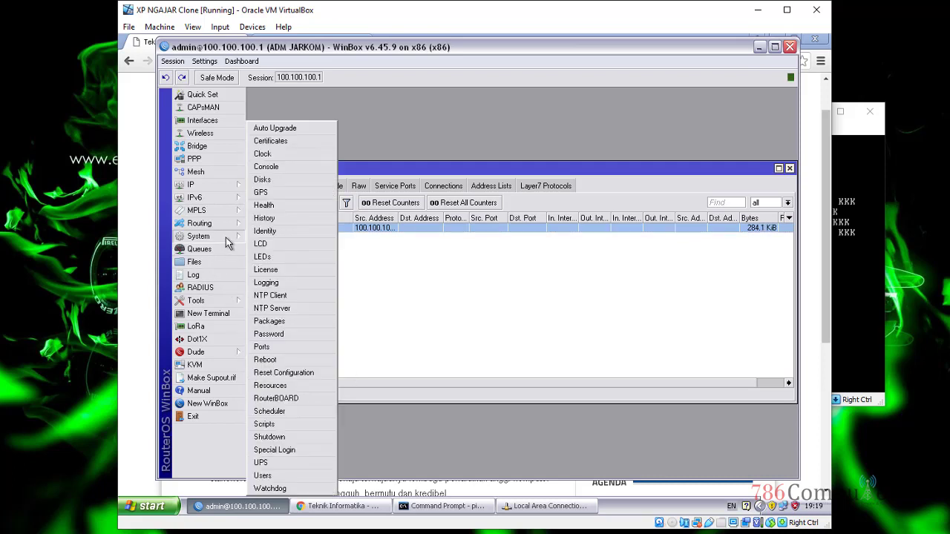
{"action": "left_click", "coordinate": [299, 154]}
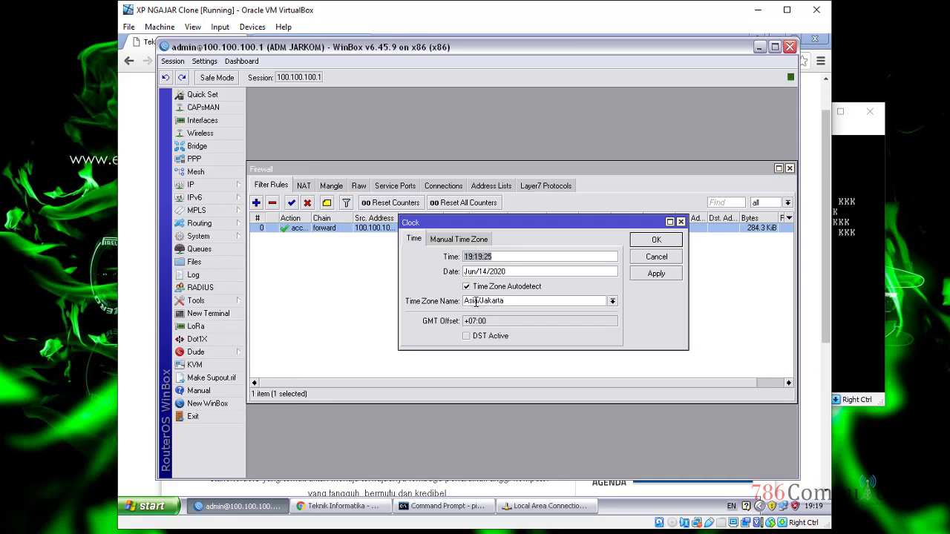
{"action": "left_click", "coordinate": [657, 241]}
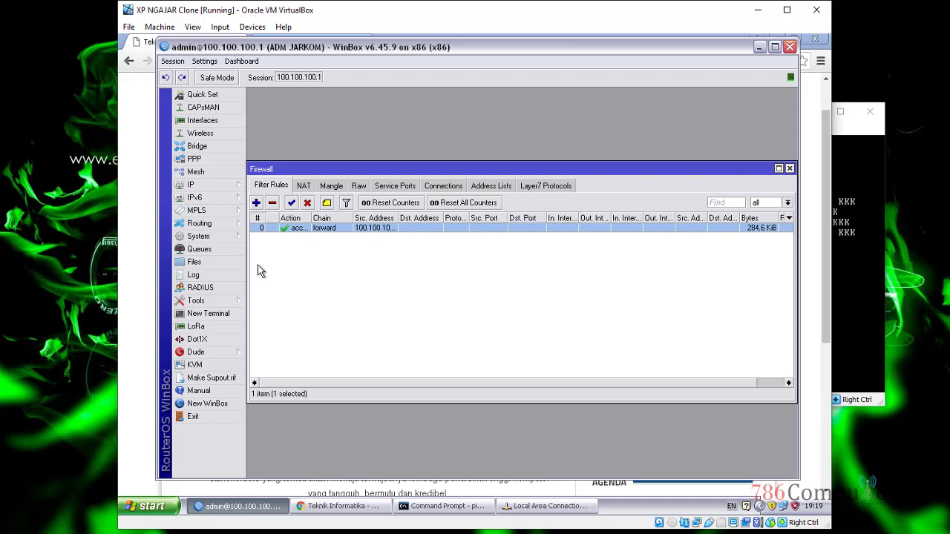
{"action": "left_click", "coordinate": [214, 239]}
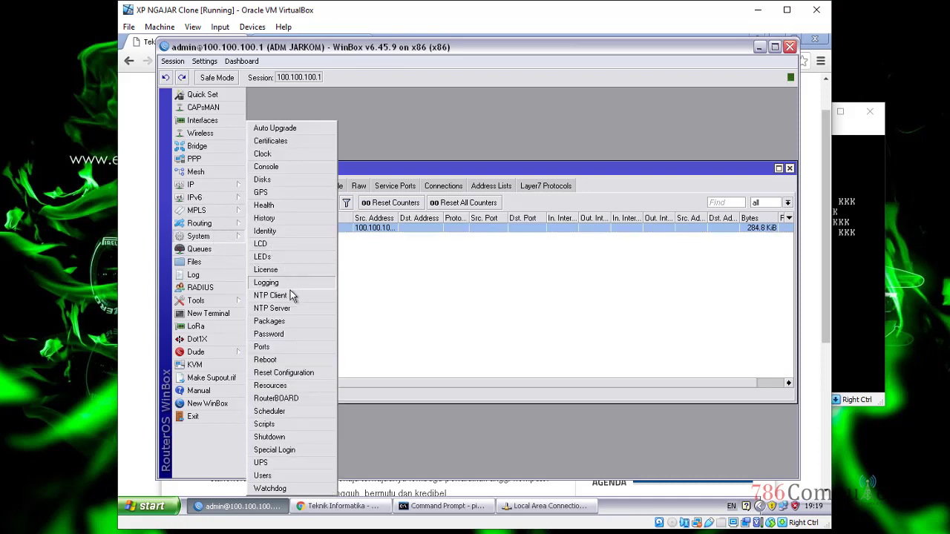
{"action": "left_click", "coordinate": [290, 294]}
{"action": "double_click", "coordinate": [535, 282]}
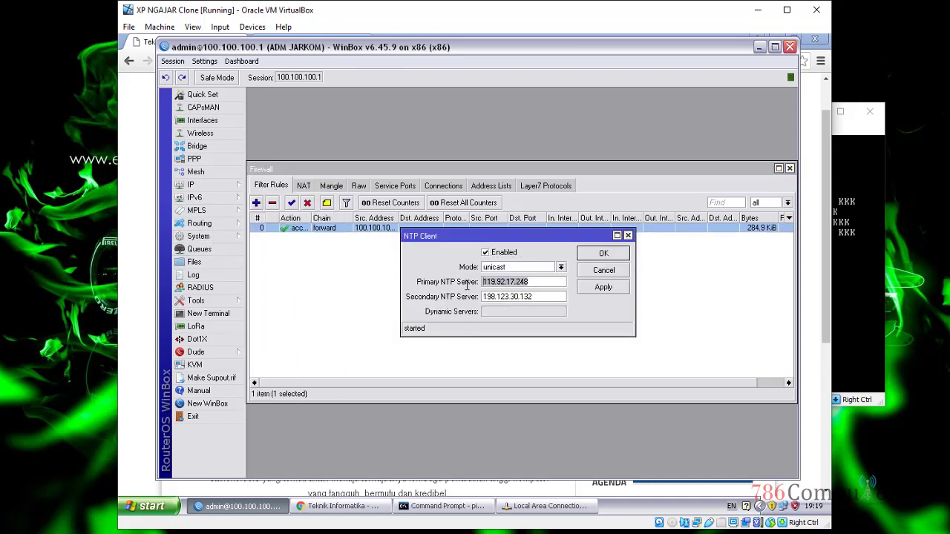
{"action": "left_click", "coordinate": [498, 296]}
{"action": "double_click", "coordinate": [498, 296]}
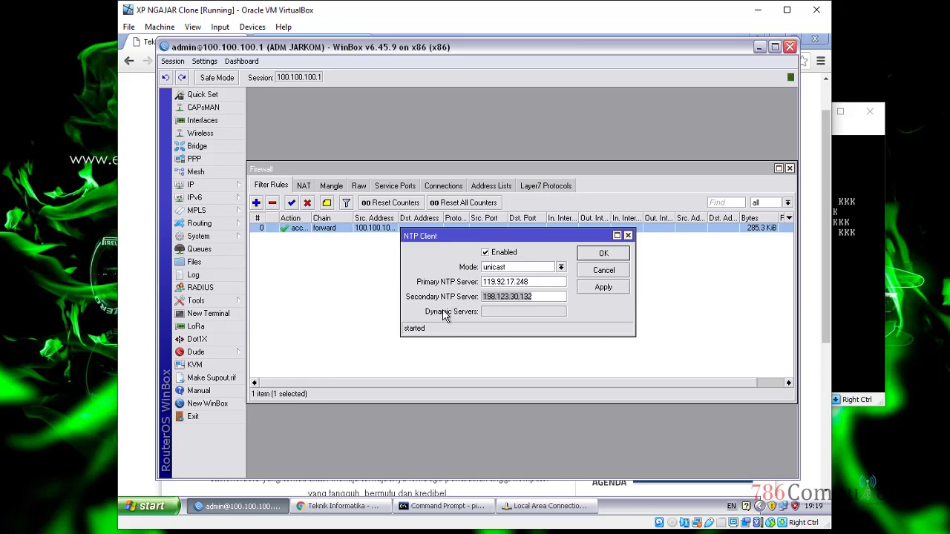
{"action": "left_click", "coordinate": [584, 254]}
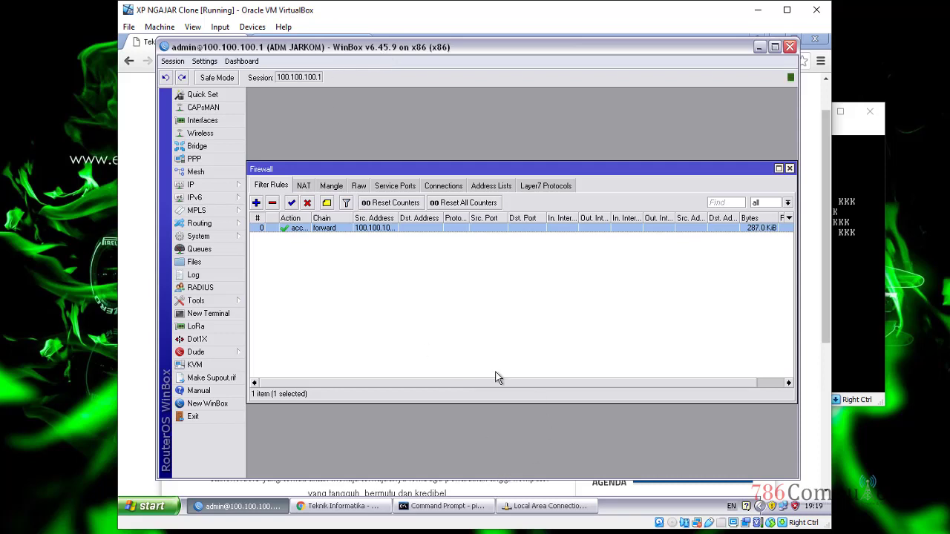
{"action": "left_click", "coordinate": [218, 243]}
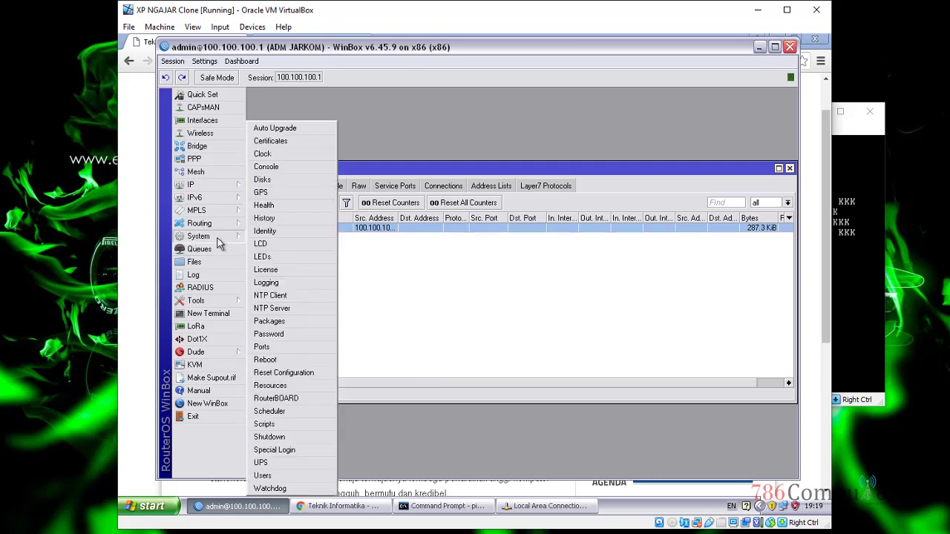
{"action": "left_click", "coordinate": [285, 155]}
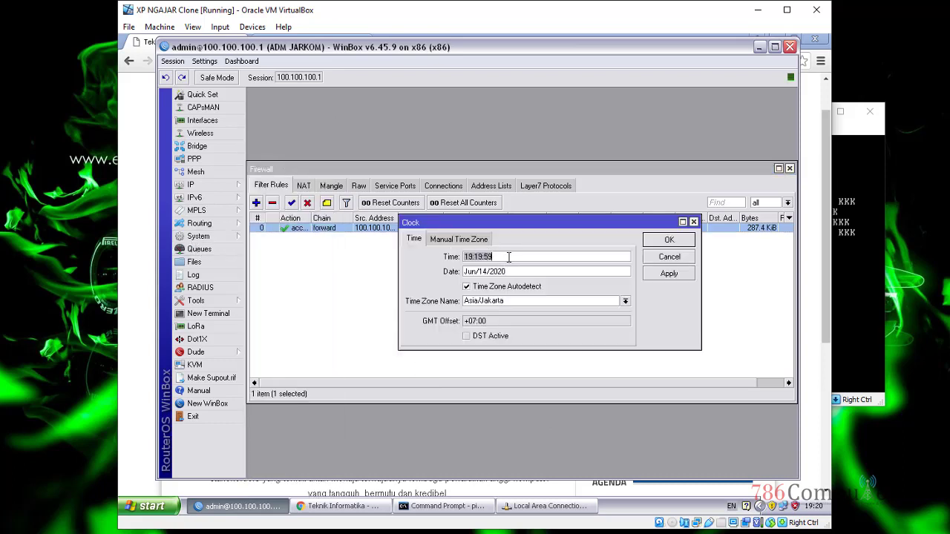
{"action": "key", "text": "Tab"}
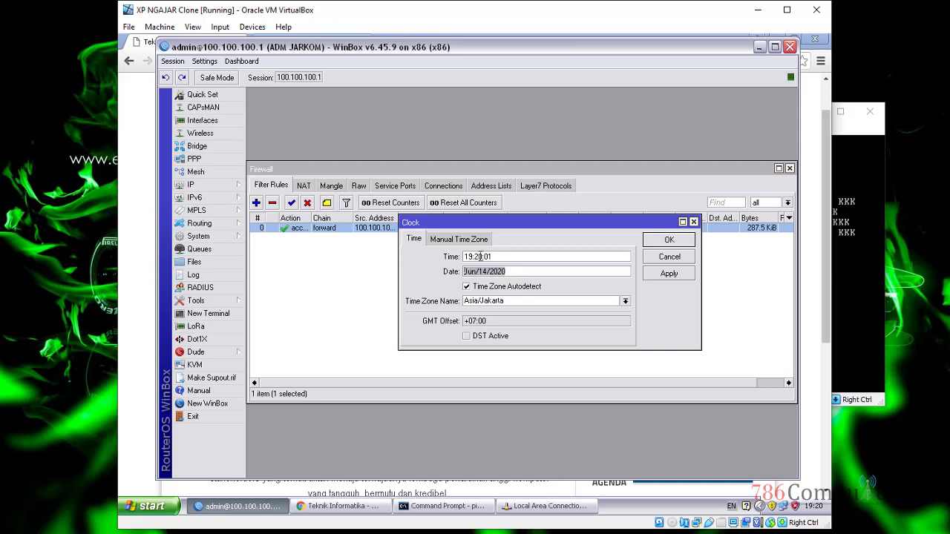
{"action": "key", "text": "shift+Tab"}
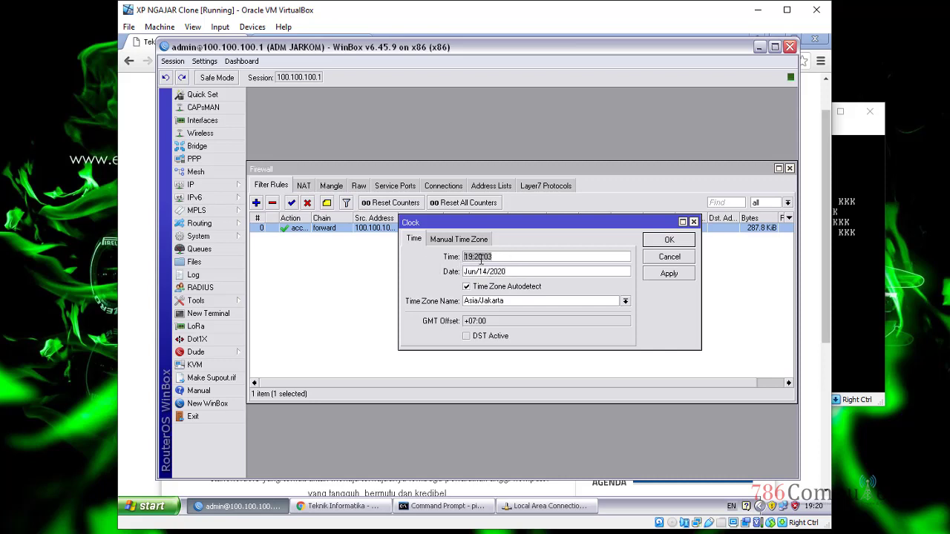
{"action": "left_click", "coordinate": [520, 255]}
{"action": "left_click", "coordinate": [650, 244]}
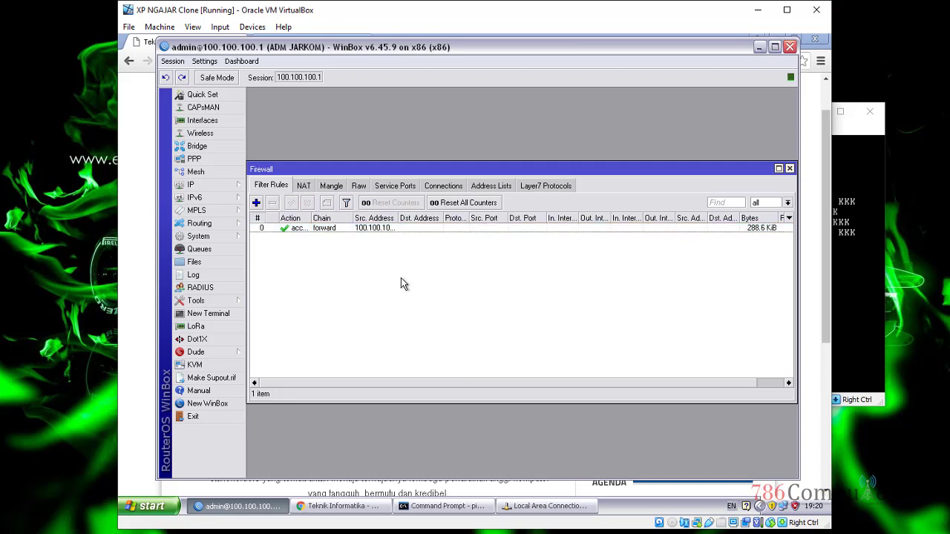
{"action": "double_click", "coordinate": [407, 228]}
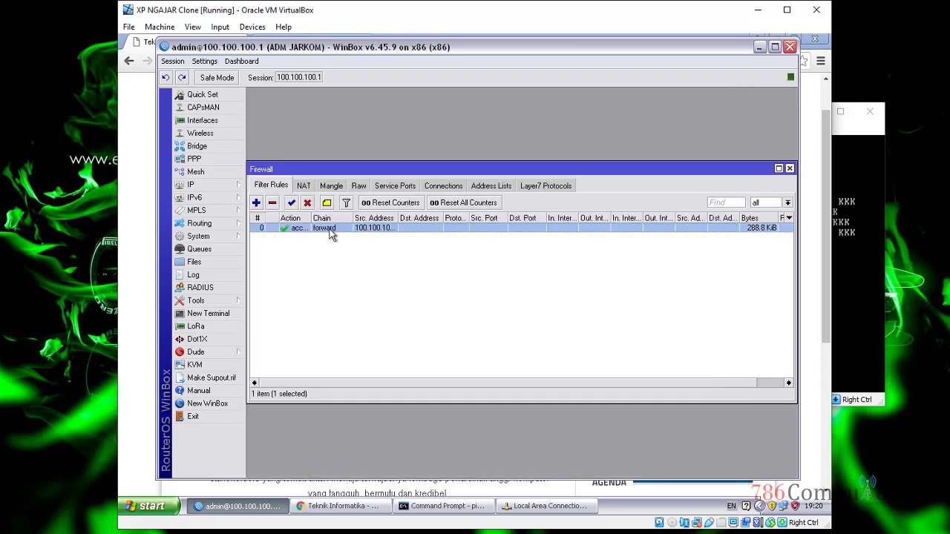
Step: Reopen the forward rule and review its 100.100.100.5 source address and its action
{"action": "left_click", "coordinate": [731, 95]}
{"action": "double_click", "coordinate": [310, 229]}
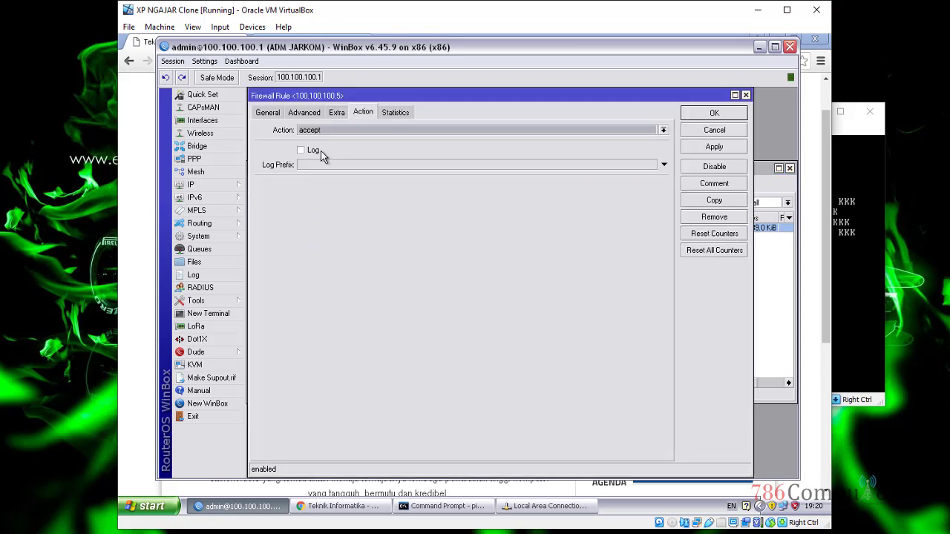
{"action": "left_click", "coordinate": [268, 113]}
{"action": "left_click", "coordinate": [398, 144]}
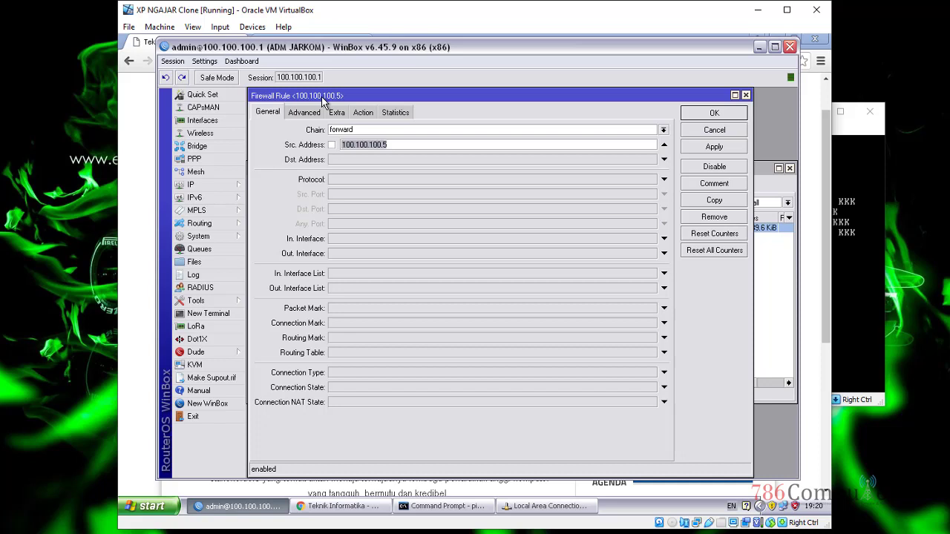
{"action": "left_click", "coordinate": [356, 131]}
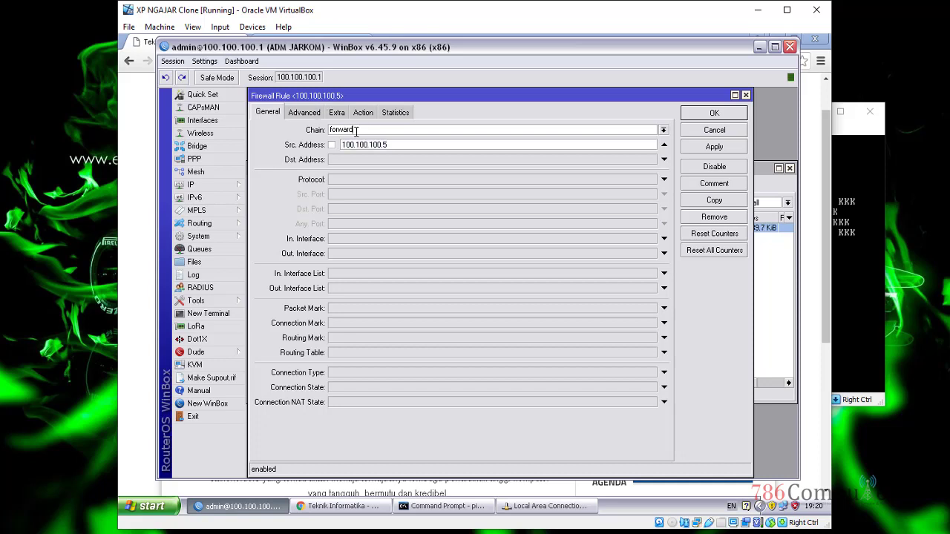
{"action": "double_click", "coordinate": [404, 145]}
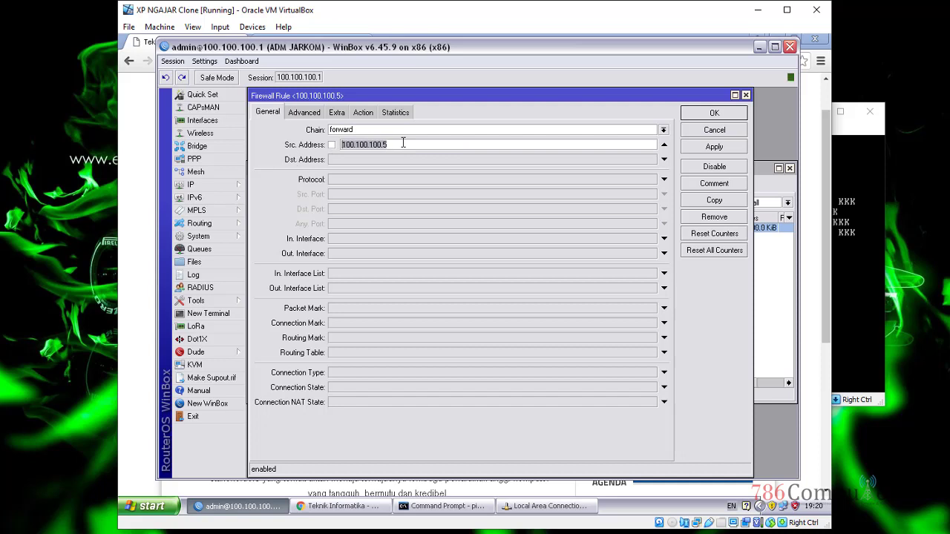
{"action": "left_click", "coordinate": [361, 116]}
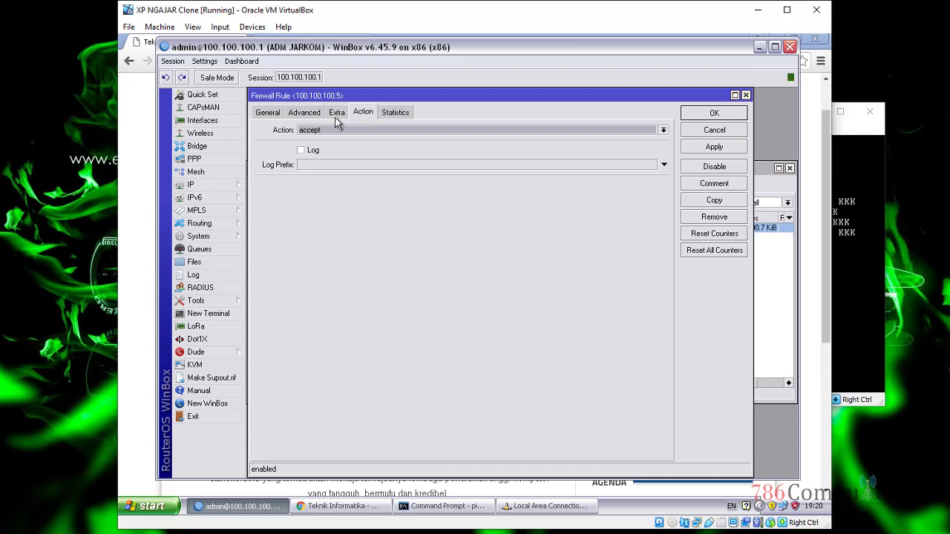
Step: Give the rule an Extra time window of 00:00:00–1d 00:00:00 on all days, and save it
{"action": "left_click", "coordinate": [335, 115]}
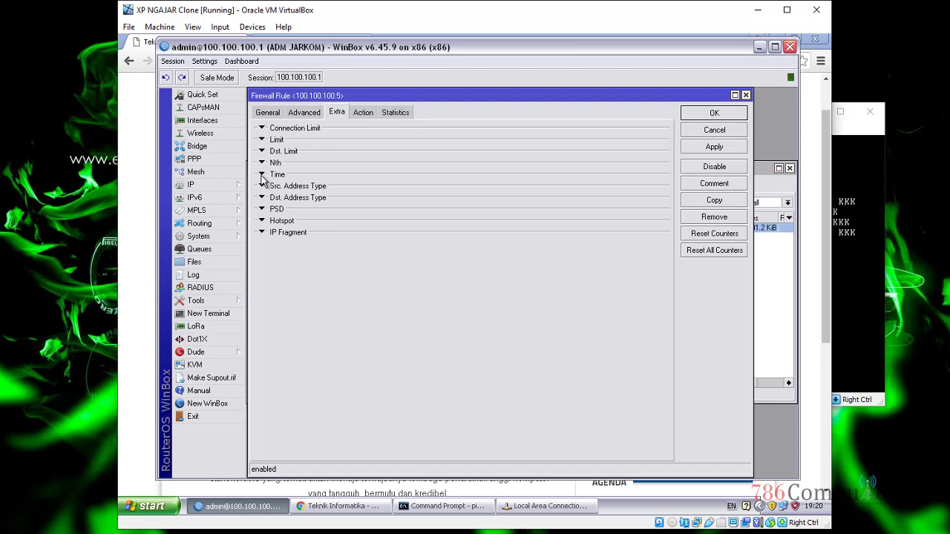
{"action": "left_click", "coordinate": [262, 175]}
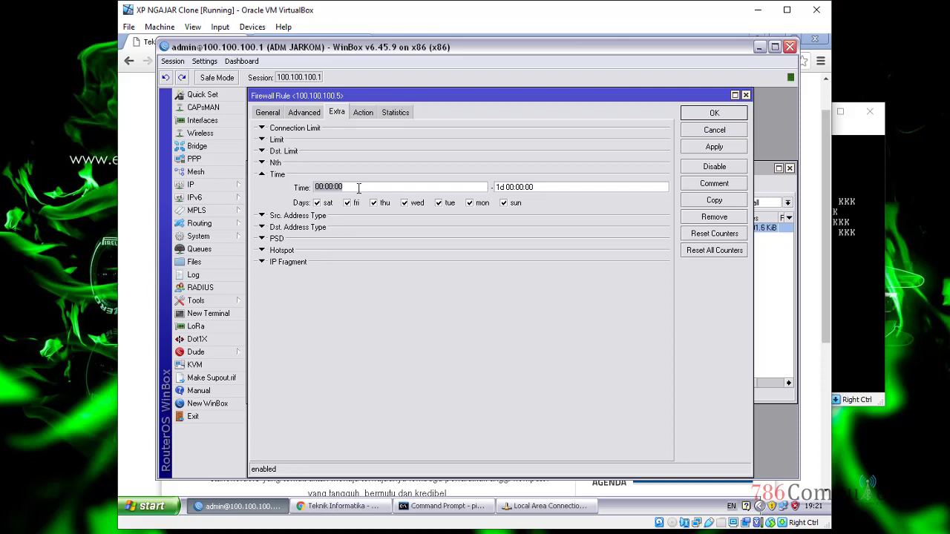
{"action": "left_click", "coordinate": [418, 190]}
{"action": "left_click", "coordinate": [585, 186]}
{"action": "left_click", "coordinate": [406, 186]}
{"action": "key", "text": "Tab"}
{"action": "left_click", "coordinate": [692, 147]}
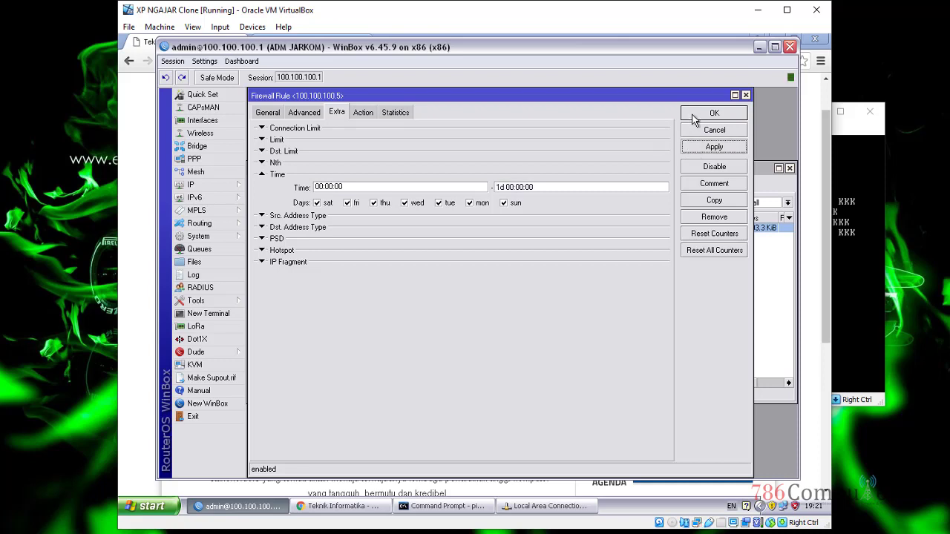
{"action": "left_click", "coordinate": [690, 115]}
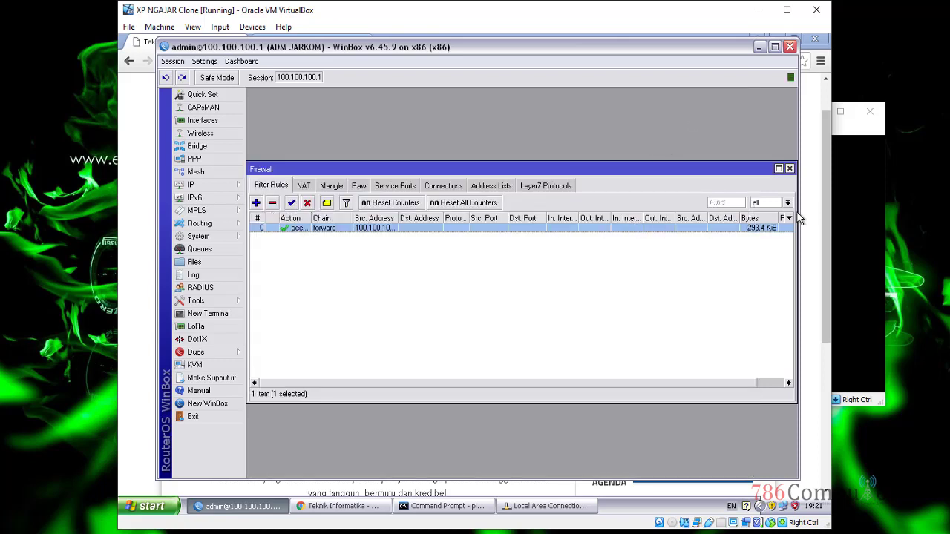
Step: Tidy the WinBox windows, then open the WISUDA page in Chrome to confirm access
{"action": "left_click_drag", "start_coordinate": [798, 151], "coordinate": [821, 146]}
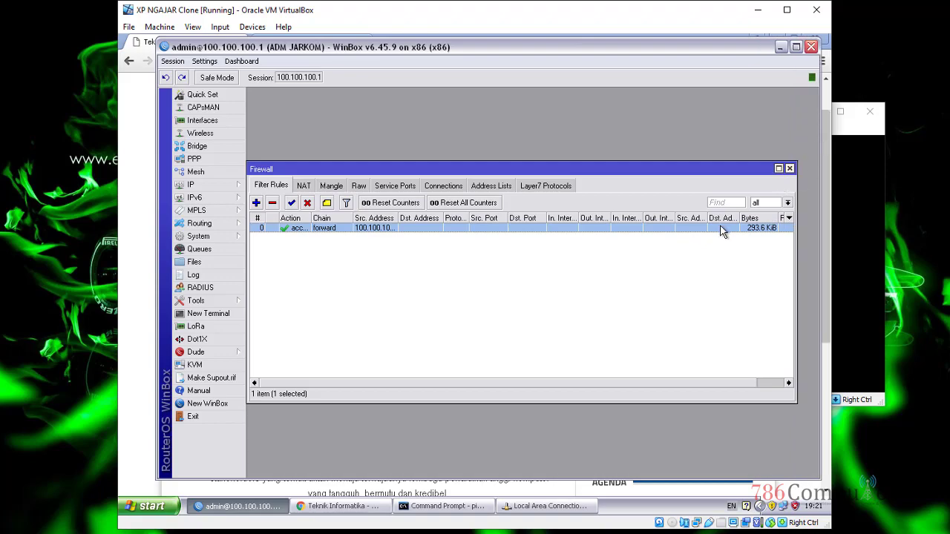
{"action": "left_click_drag", "start_coordinate": [602, 169], "coordinate": [607, 156]}
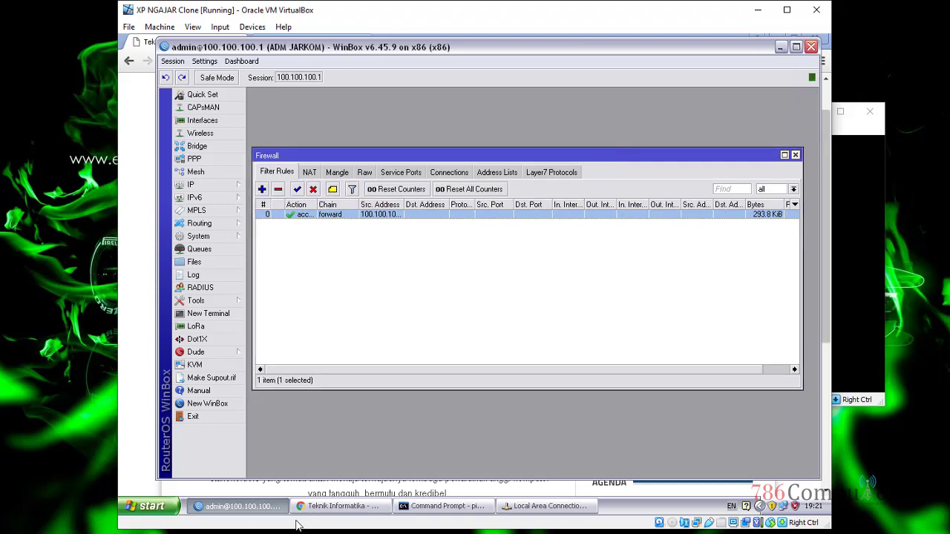
{"action": "left_click", "coordinate": [327, 506]}
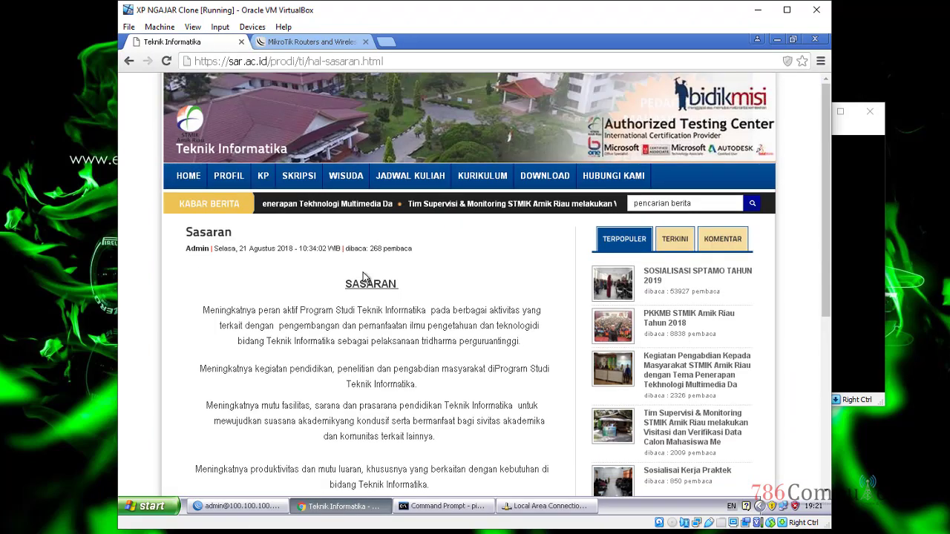
{"action": "left_click", "coordinate": [346, 176]}
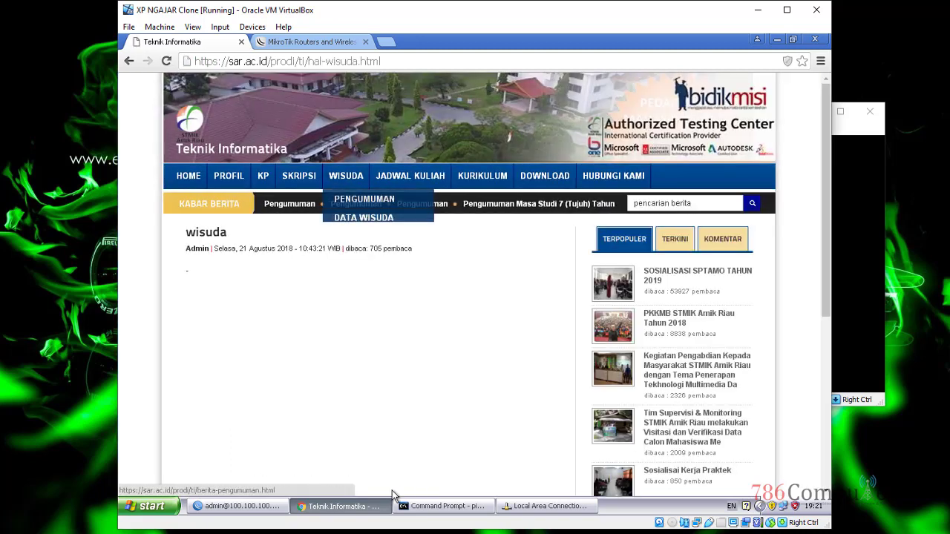
Step: Switch the 100.100.100.5 forward rule's action from accept to drop and apply it
{"action": "left_click", "coordinate": [239, 506]}
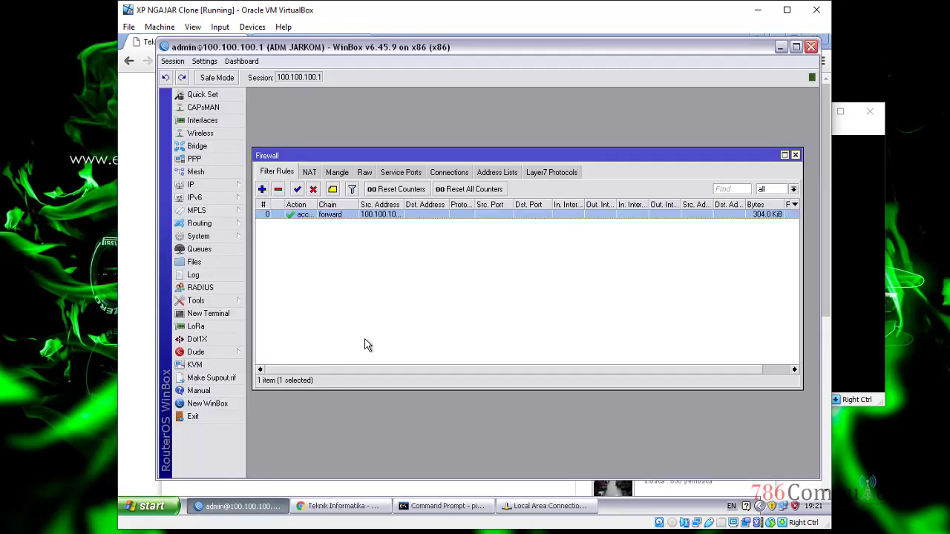
{"action": "double_click", "coordinate": [382, 213]}
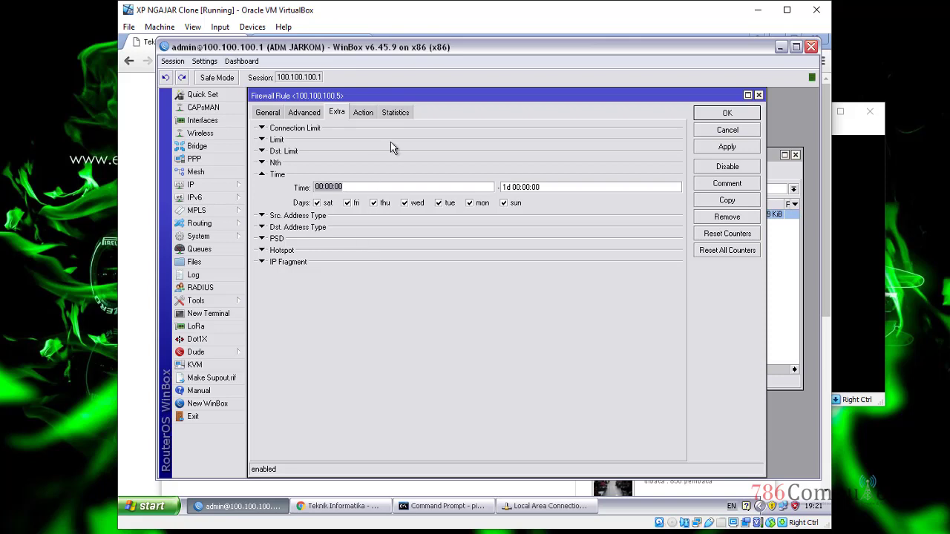
{"action": "left_click", "coordinate": [372, 114]}
{"action": "left_click", "coordinate": [360, 135]}
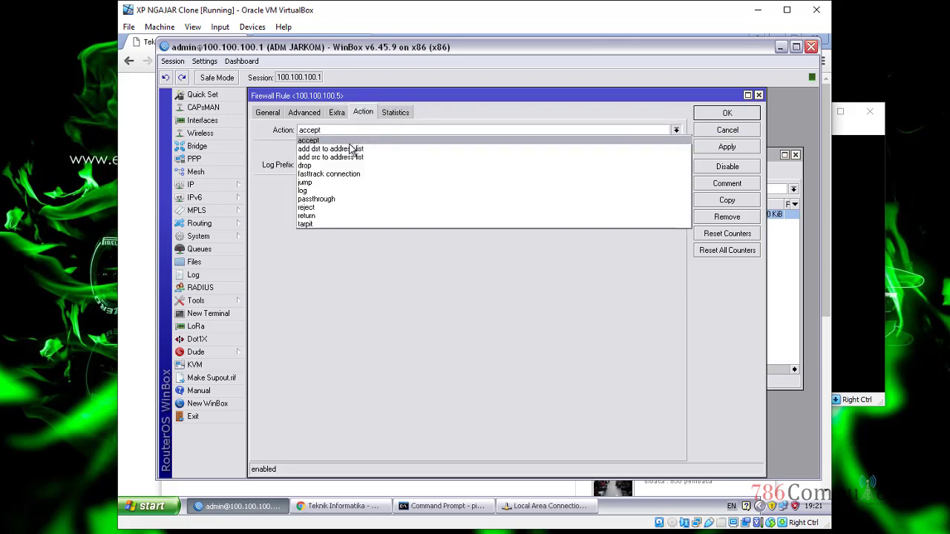
{"action": "left_click", "coordinate": [341, 164]}
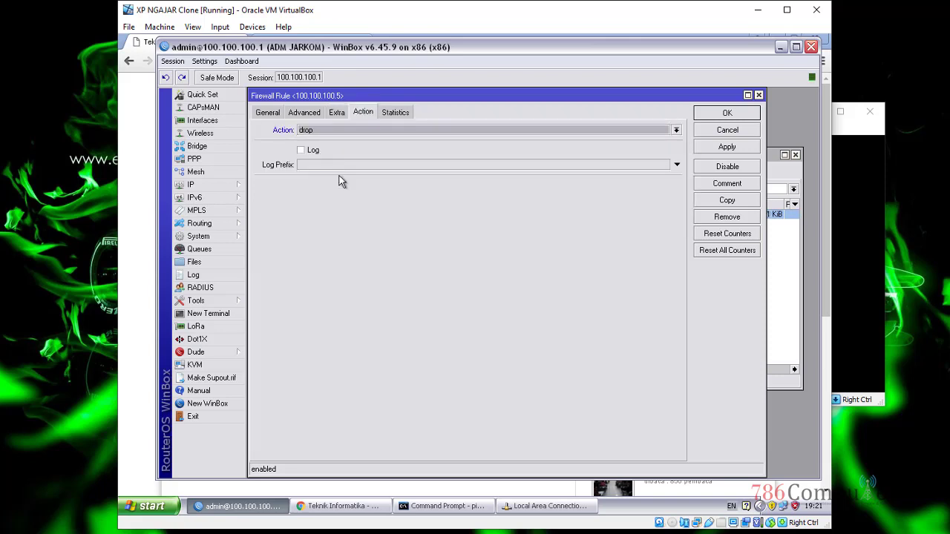
{"action": "left_click", "coordinate": [729, 148]}
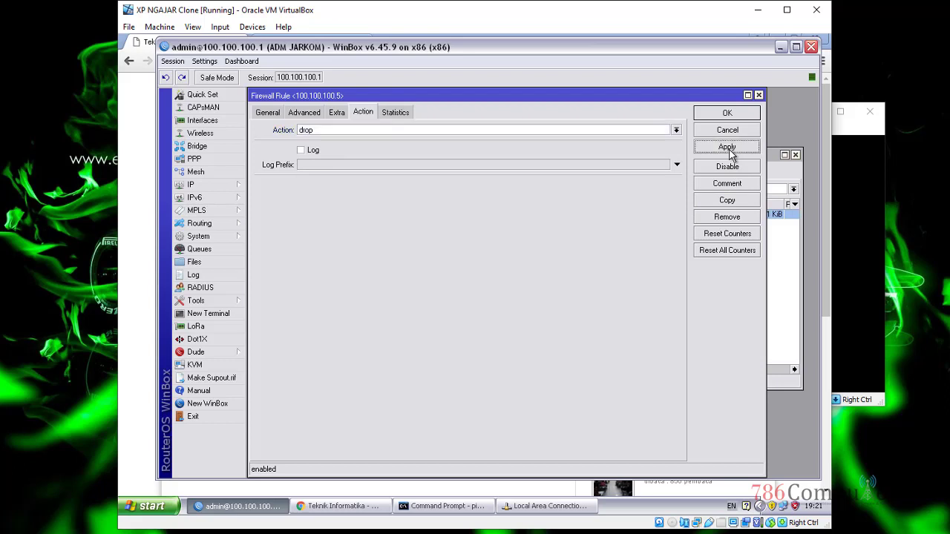
{"action": "left_click", "coordinate": [337, 112]}
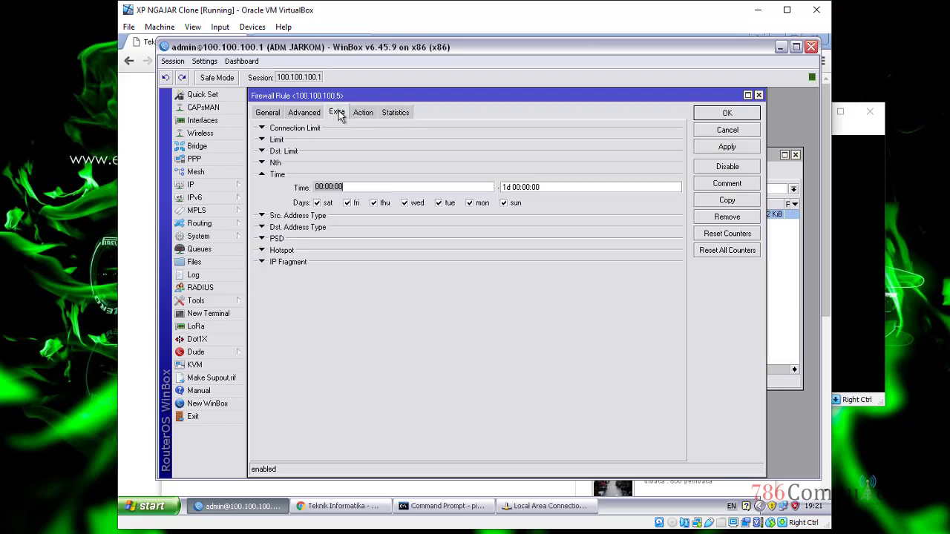
Step: Untick the remaining weekdays so only sat stays checked, keep 00:00:00–1d 00:00:00, and apply
{"action": "left_click", "coordinate": [397, 187]}
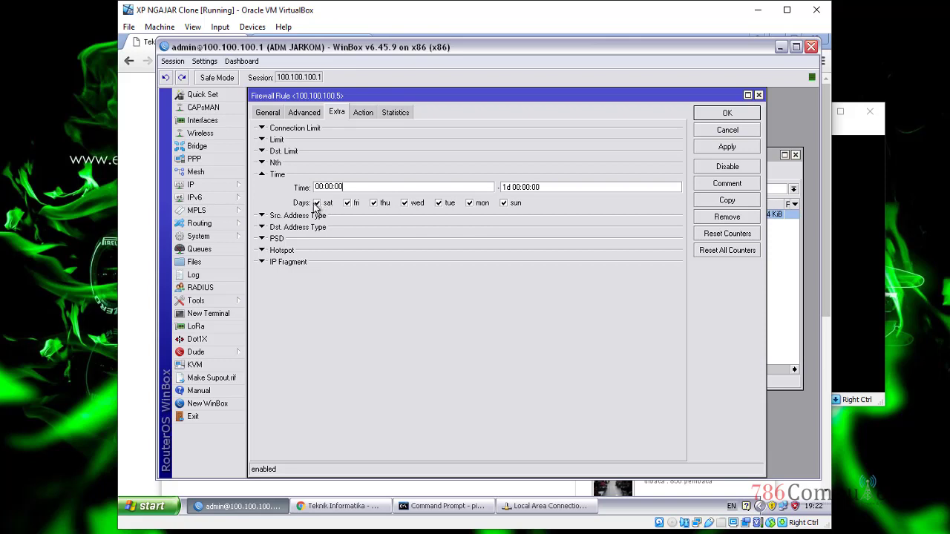
{"action": "left_click", "coordinate": [353, 205]}
{"action": "left_click", "coordinate": [383, 204]}
{"action": "left_click", "coordinate": [477, 207]}
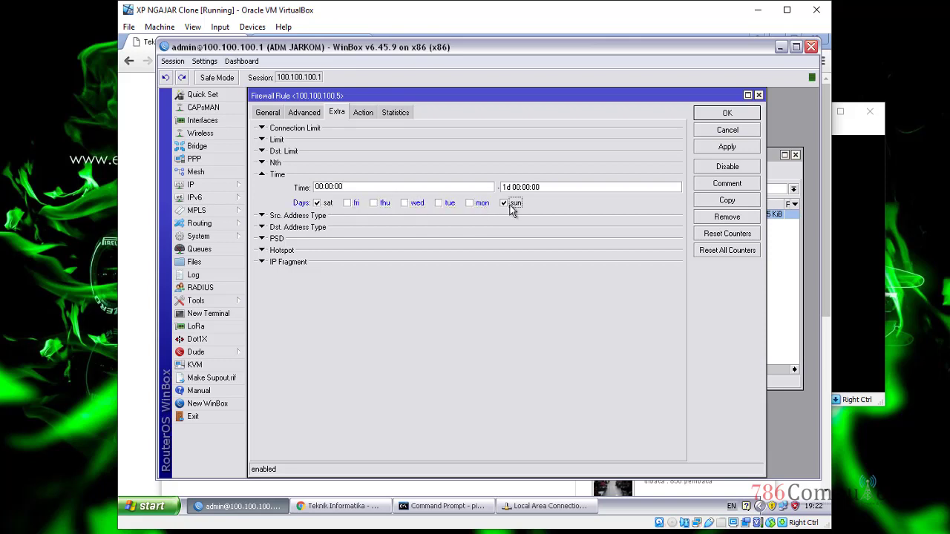
{"action": "double_click", "coordinate": [344, 186]}
{"action": "double_click", "coordinate": [557, 187]}
{"action": "double_click", "coordinate": [314, 187]}
{"action": "double_click", "coordinate": [540, 186]}
{"action": "left_click", "coordinate": [735, 149]}
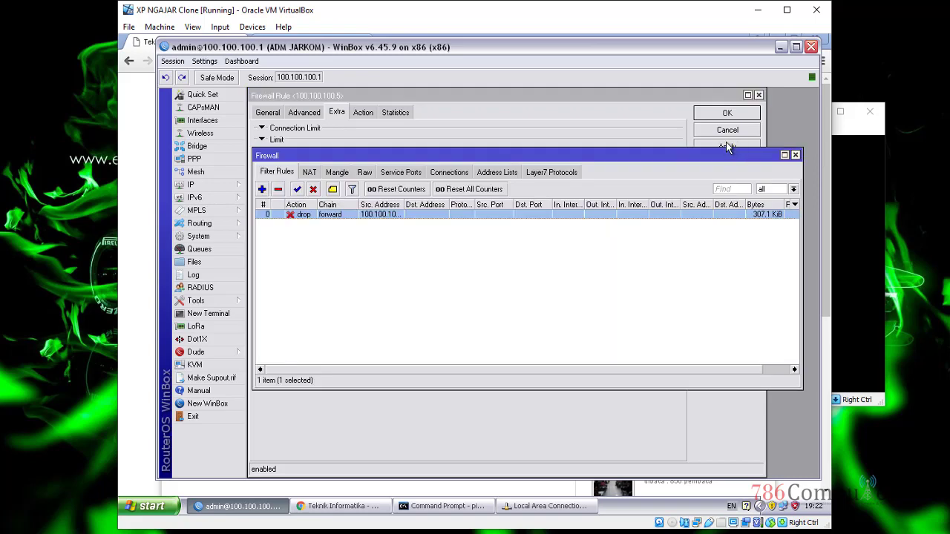
Step: Apply the Saturday-only schedule, then load the Kurikulum, Home and Visi Misi pages in Chrome
{"action": "left_click", "coordinate": [728, 147]}
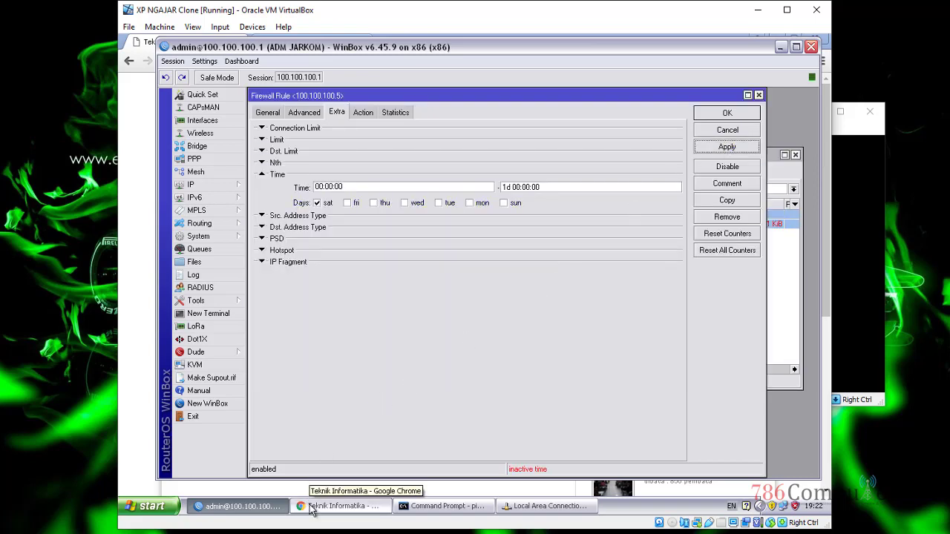
{"action": "left_click", "coordinate": [312, 503]}
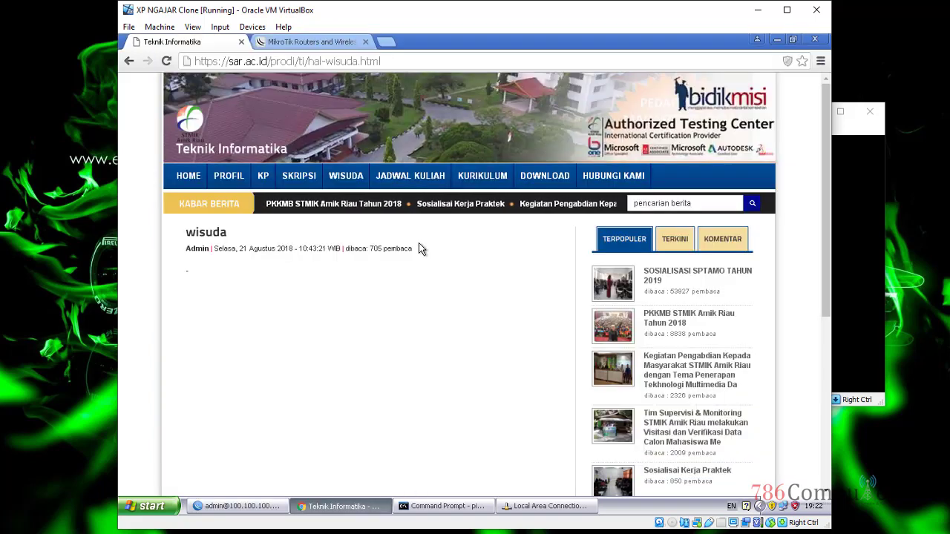
{"action": "left_click", "coordinate": [472, 177]}
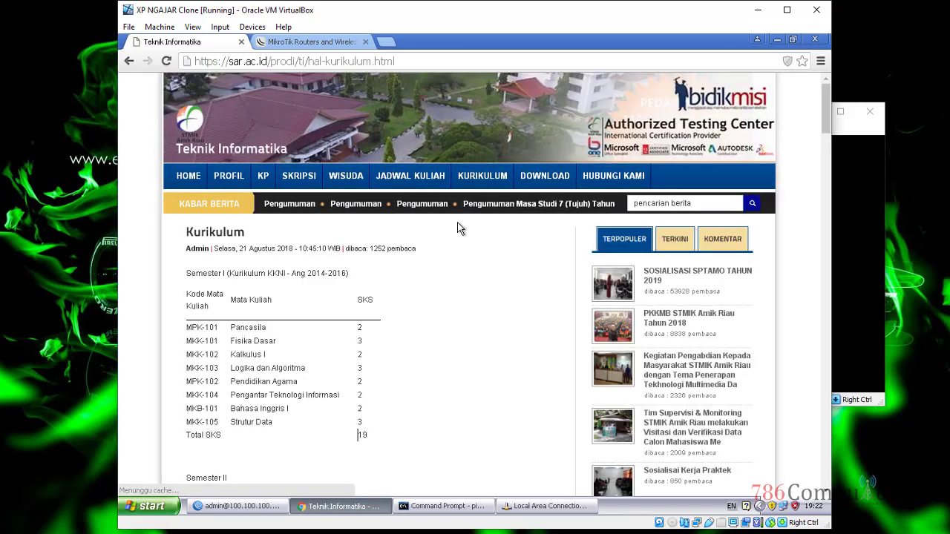
{"action": "left_click", "coordinate": [188, 176]}
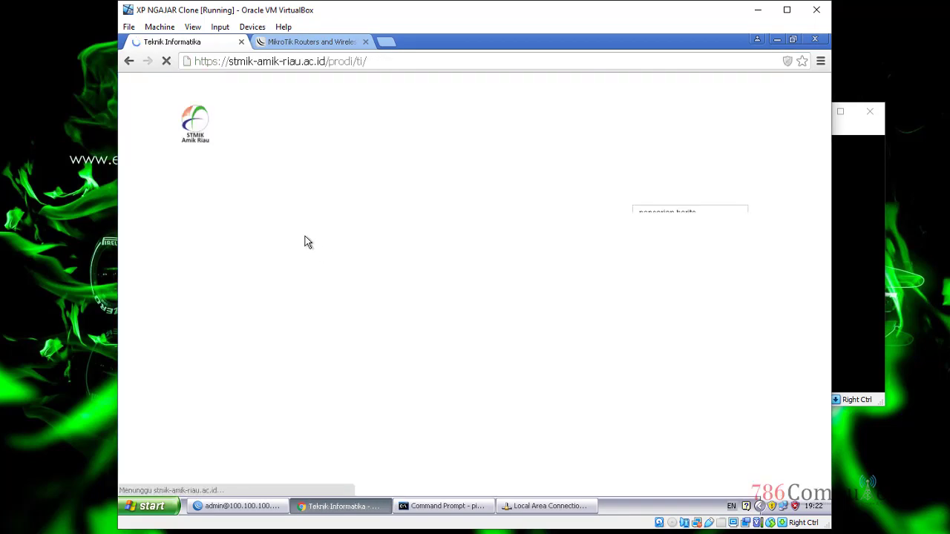
{"action": "mouse_move", "coordinate": [238, 181]}
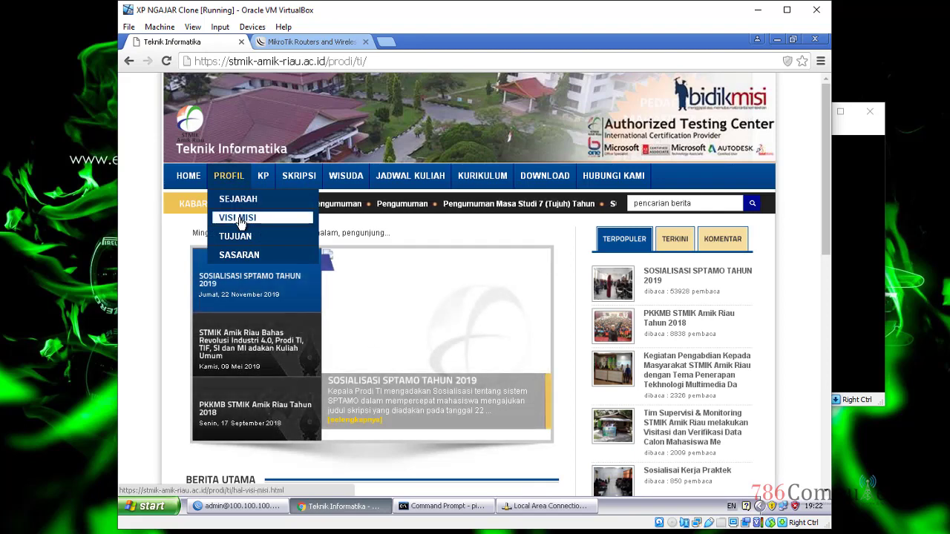
{"action": "left_click", "coordinate": [245, 217]}
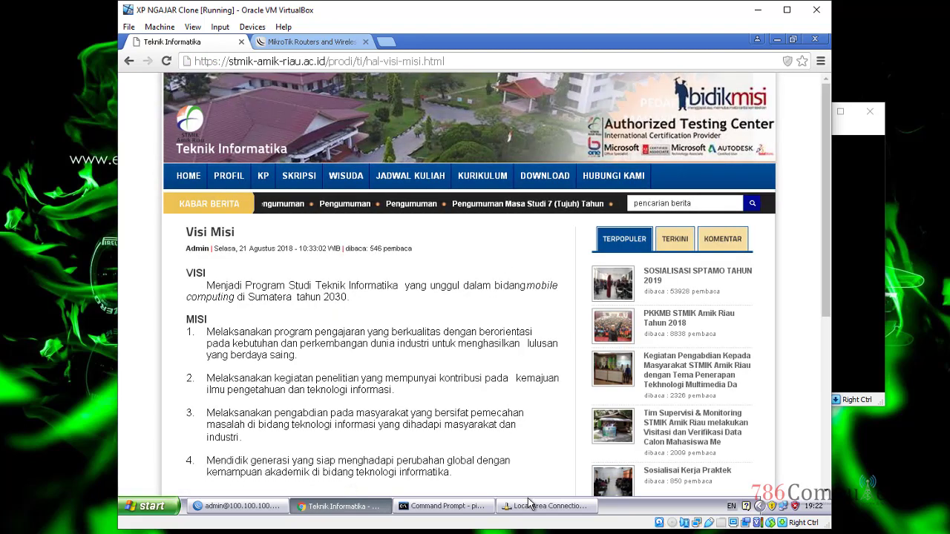
{"action": "left_click", "coordinate": [481, 178]}
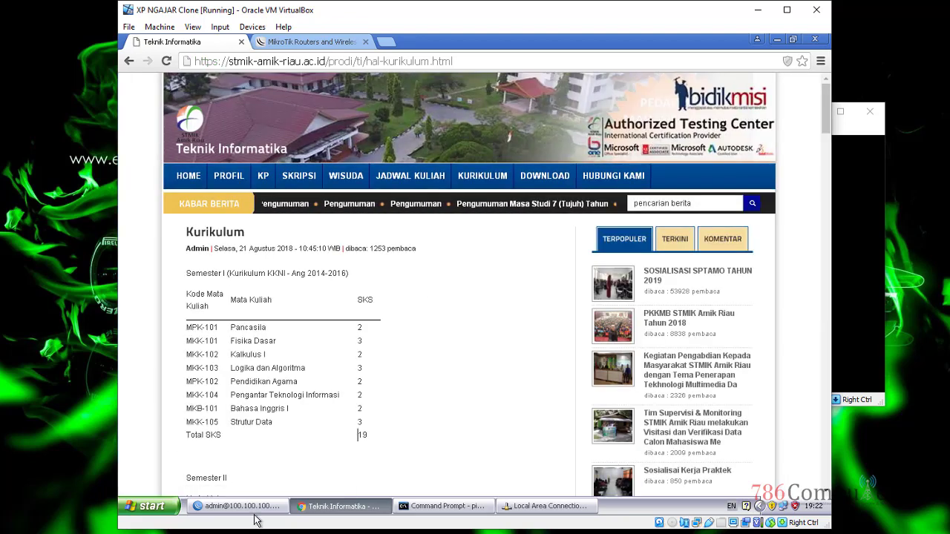
{"action": "left_click", "coordinate": [238, 506]}
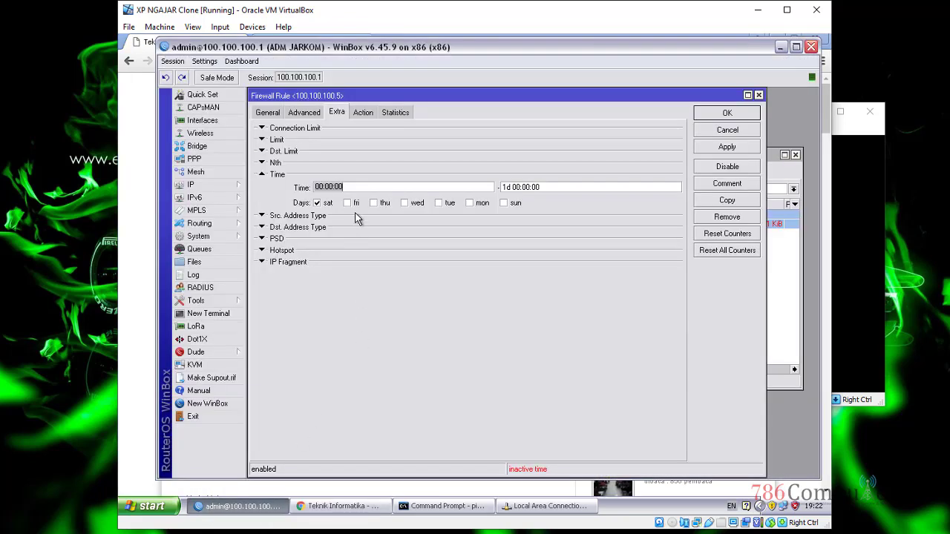
Step: Tick sun alongside sat in the drop rule's days, apply and save it
{"action": "left_click", "coordinate": [363, 113]}
{"action": "left_click", "coordinate": [336, 113]}
{"action": "left_click", "coordinate": [503, 203]}
{"action": "left_click", "coordinate": [742, 149]}
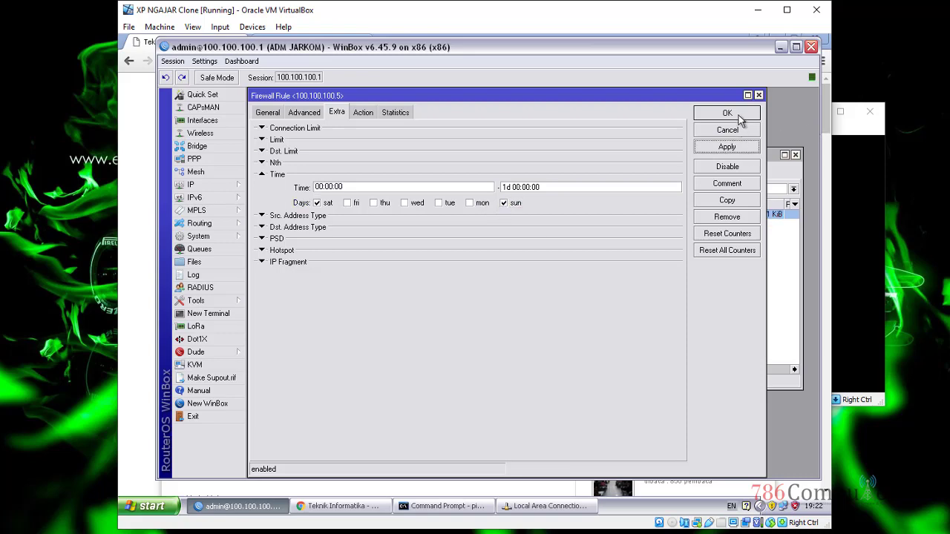
{"action": "left_click", "coordinate": [740, 114]}
{"action": "key", "text": "alt+Tab"}
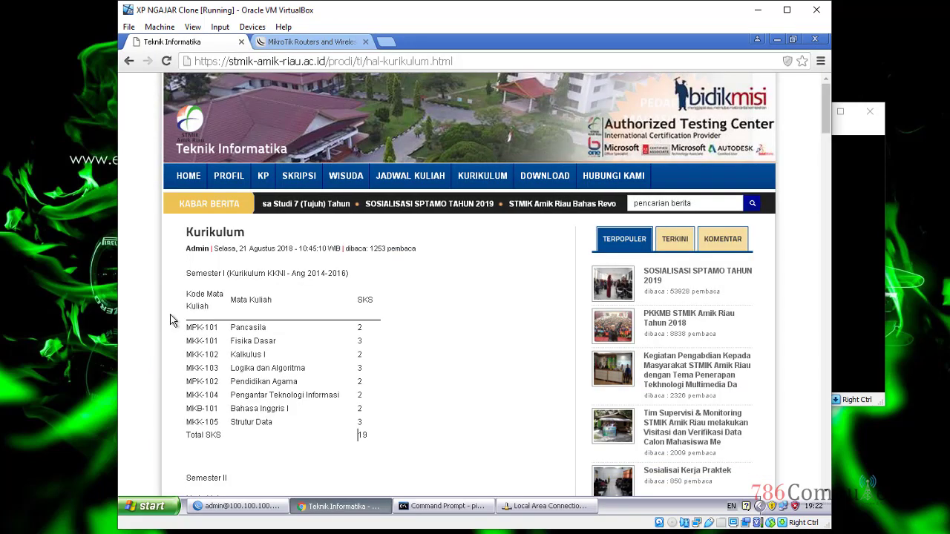
Step: Request the Pengumuman Wisuda and Tujuan pages in Chrome, then reopen the drop rule in WinBox
{"action": "mouse_move", "coordinate": [309, 178]}
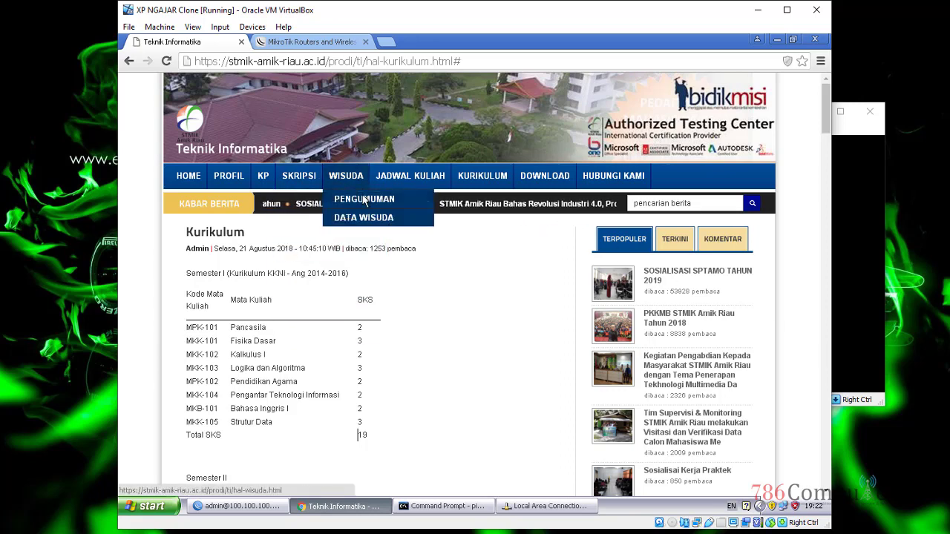
{"action": "left_click", "coordinate": [367, 195]}
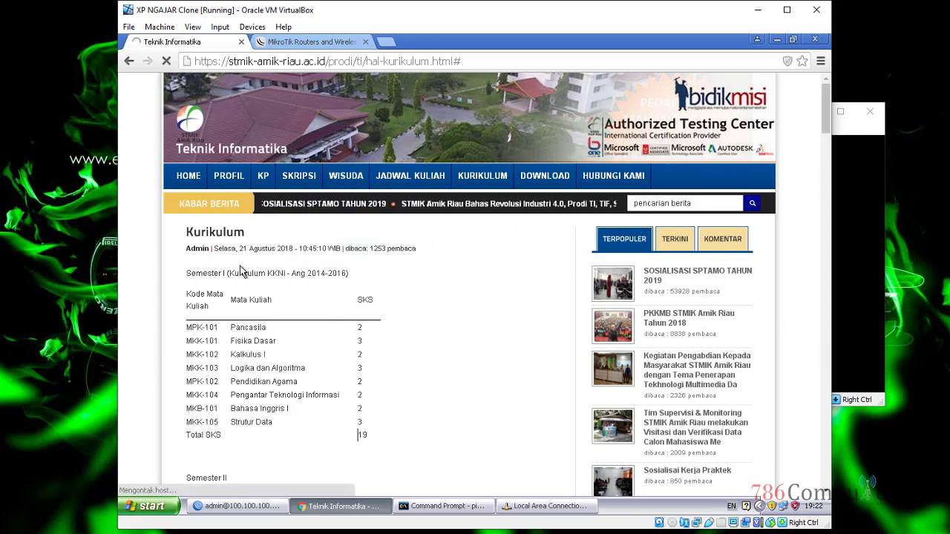
{"action": "mouse_move", "coordinate": [229, 179]}
{"action": "left_click", "coordinate": [250, 236]}
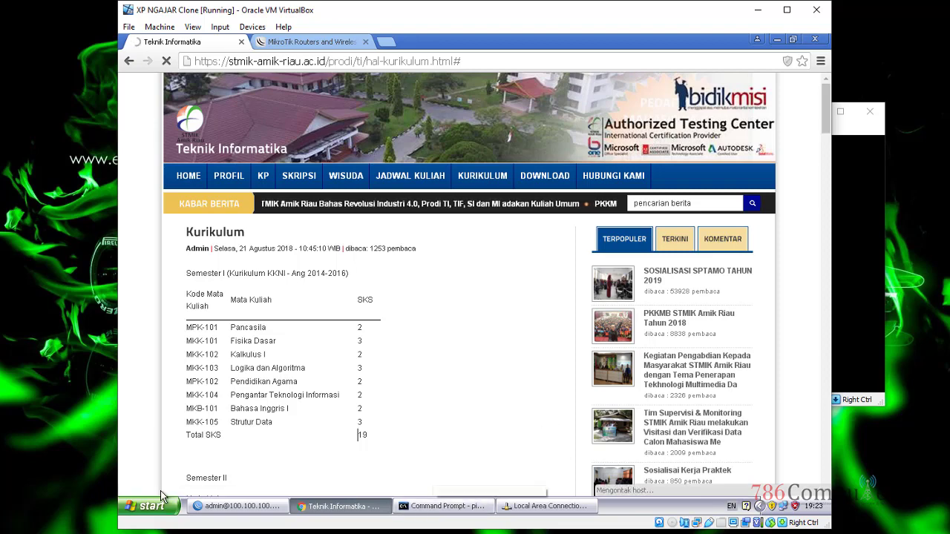
{"action": "left_click", "coordinate": [238, 505]}
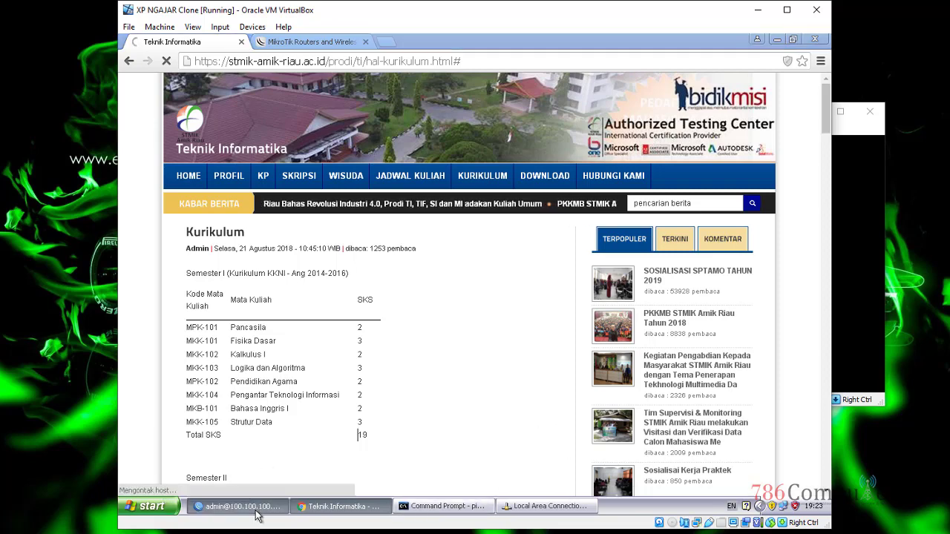
{"action": "double_click", "coordinate": [517, 216]}
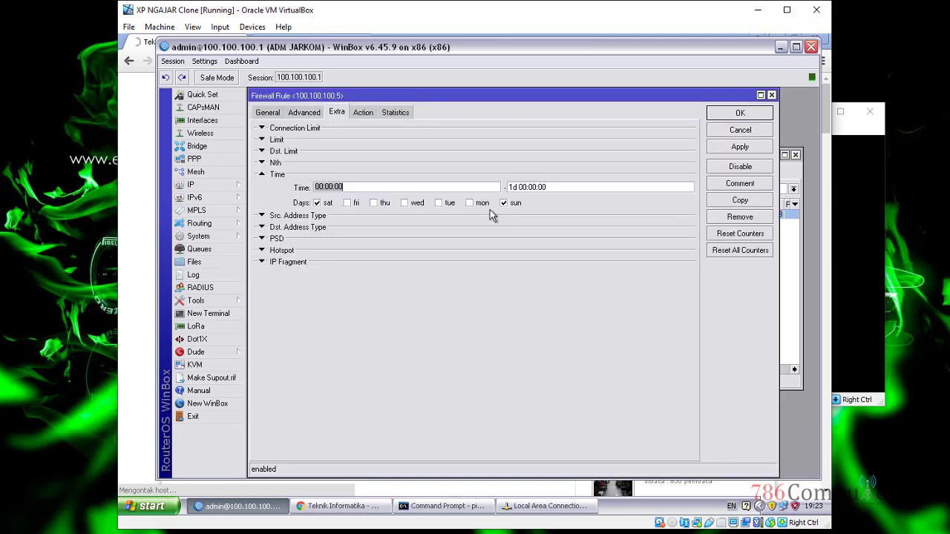
Step: Untick sun and tick Tuesday, Wednesday and Friday so the rule runs Monday–Saturday, then save
{"action": "left_click", "coordinate": [364, 114]}
{"action": "left_click", "coordinate": [338, 113]}
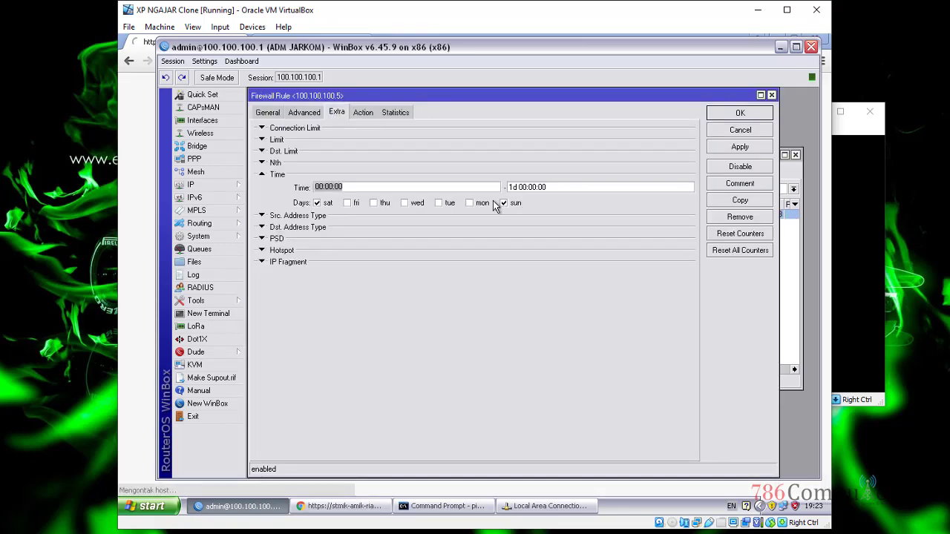
{"action": "left_click", "coordinate": [481, 187]}
{"action": "left_click", "coordinate": [340, 506]}
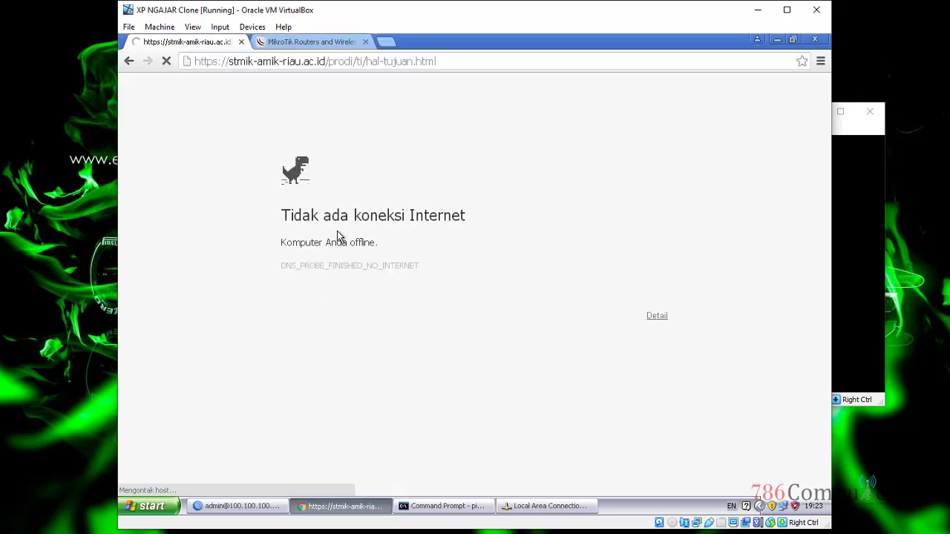
{"action": "left_click", "coordinate": [244, 505]}
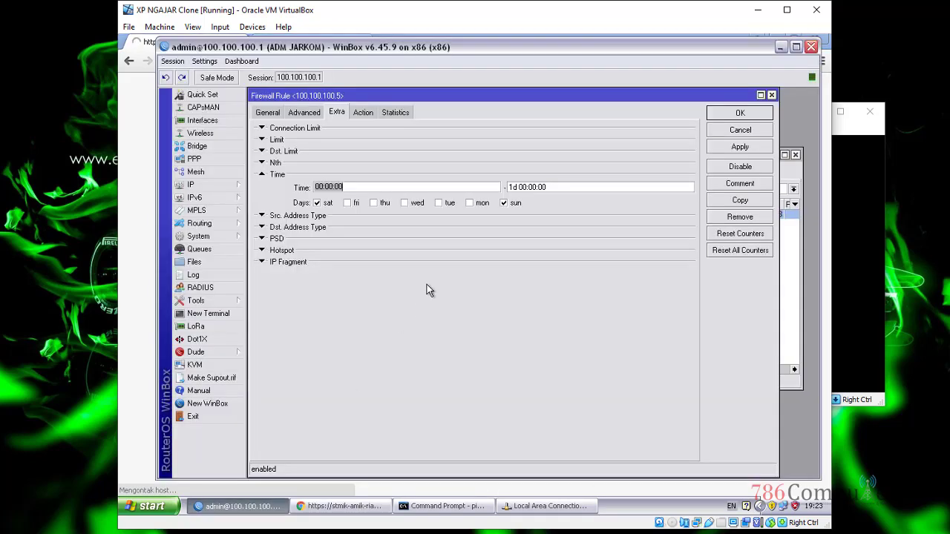
{"action": "left_click", "coordinate": [505, 205]}
{"action": "left_click", "coordinate": [446, 210]}
{"action": "left_click", "coordinate": [416, 204]}
{"action": "left_click", "coordinate": [347, 204]}
{"action": "left_click", "coordinate": [740, 146]}
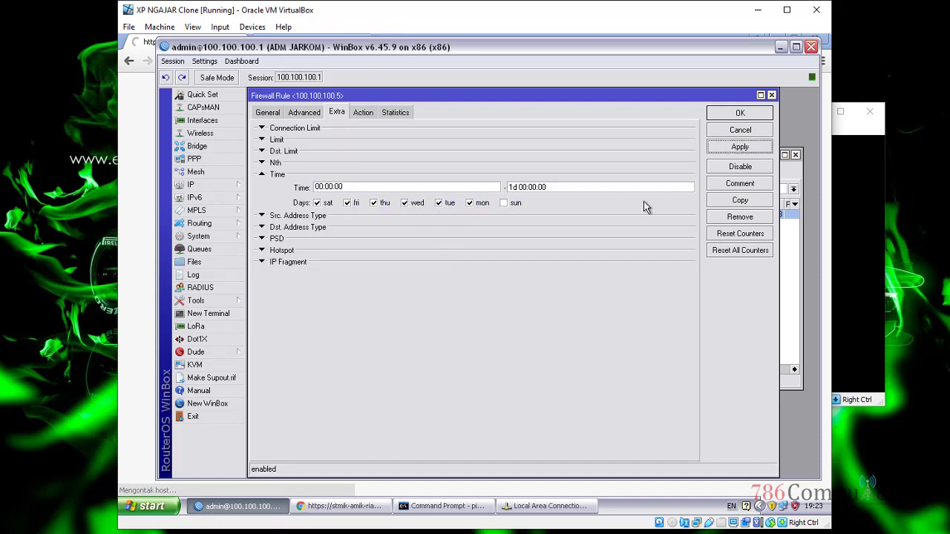
{"action": "left_click", "coordinate": [742, 113]}
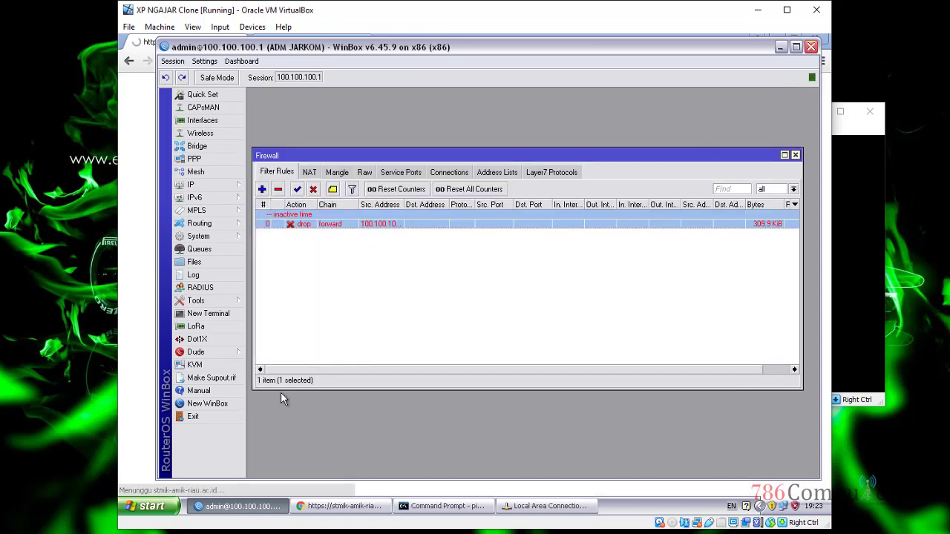
Step: Open WISUDA > PENGUMUMAN, SKRIPSI > KOMPREHENSIF and SKRIPSI > DOKUMEN in Chrome
{"action": "left_click", "coordinate": [338, 506]}
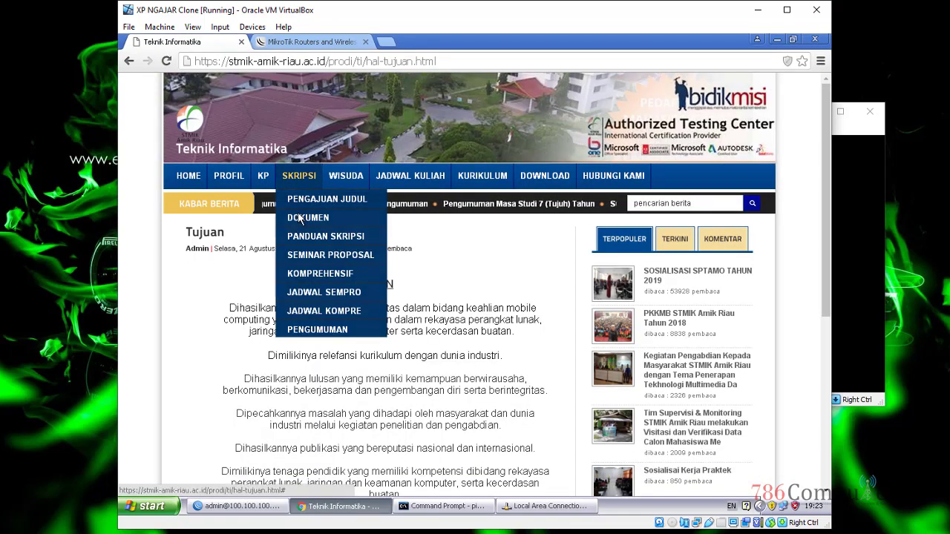
{"action": "mouse_move", "coordinate": [327, 193]}
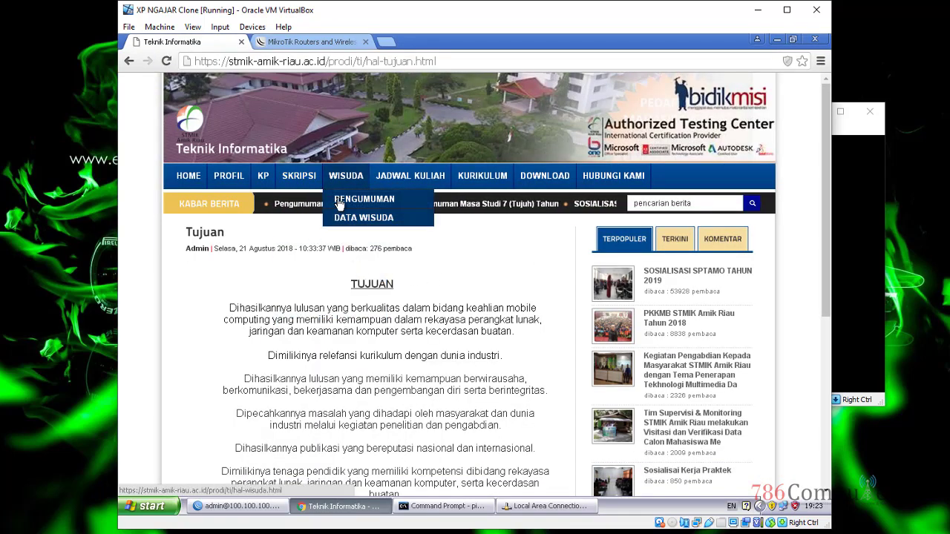
{"action": "left_click", "coordinate": [375, 199]}
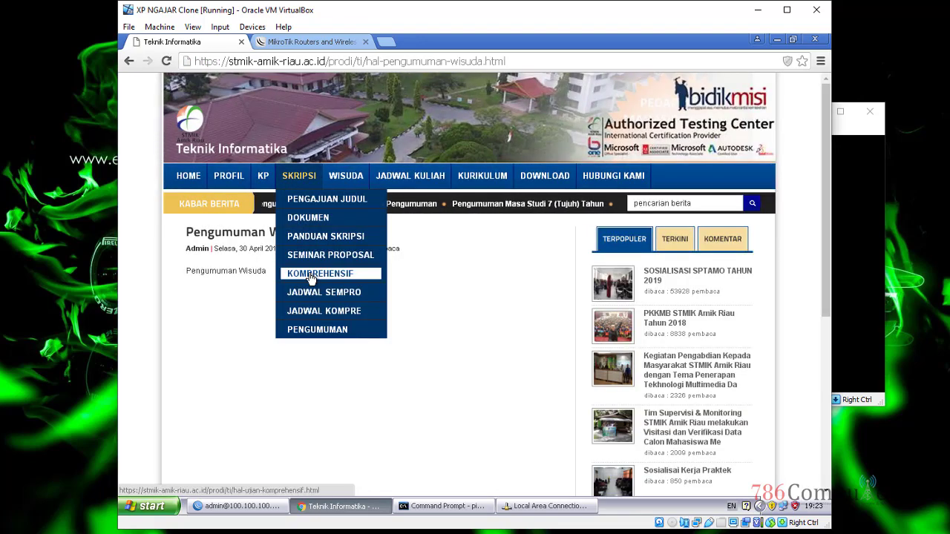
{"action": "left_click", "coordinate": [316, 272]}
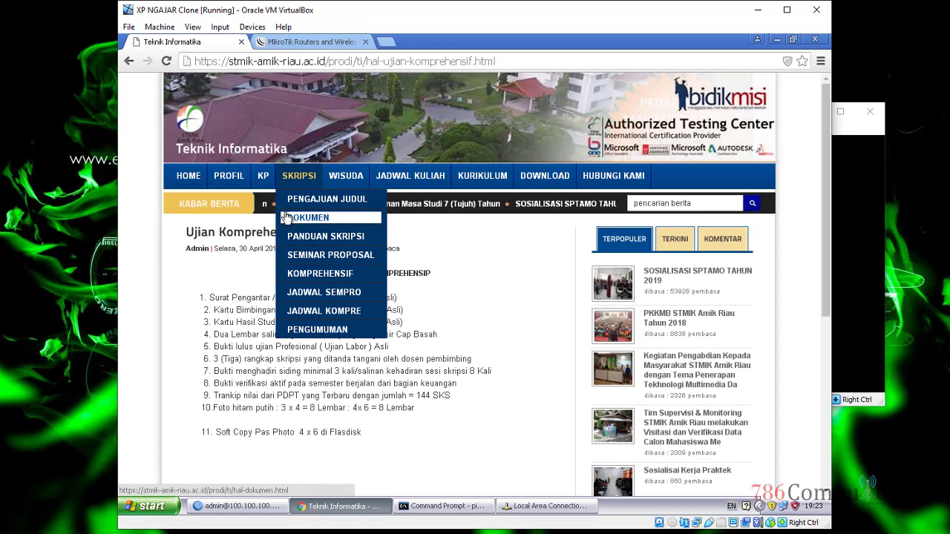
{"action": "left_click", "coordinate": [345, 218]}
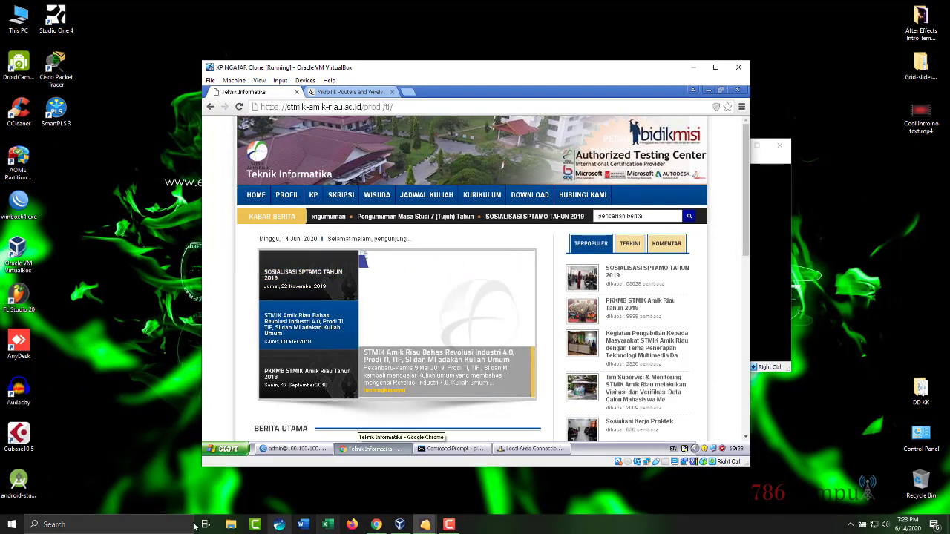
Step: Launch Snipping Tool from search, snip the whole VirtualBox window, and save it as 1.PNG
{"action": "left_click", "coordinate": [156, 524]}
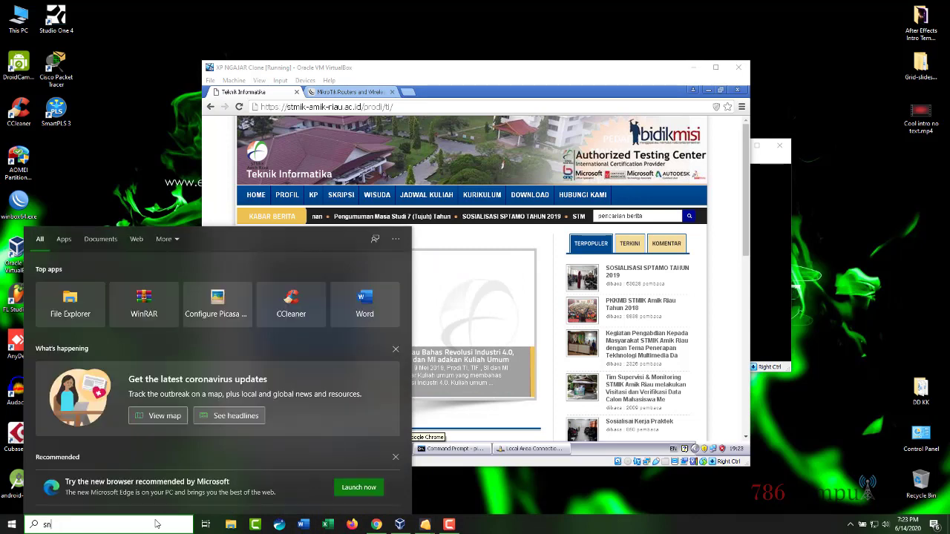
{"action": "type", "text": "sni"}
{"action": "left_click", "coordinate": [132, 288]}
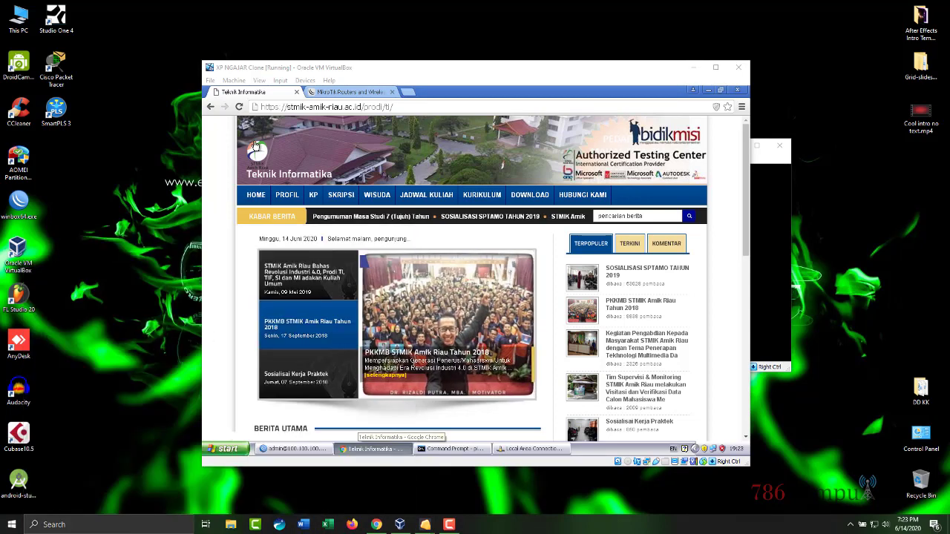
{"action": "left_click", "coordinate": [661, 80]}
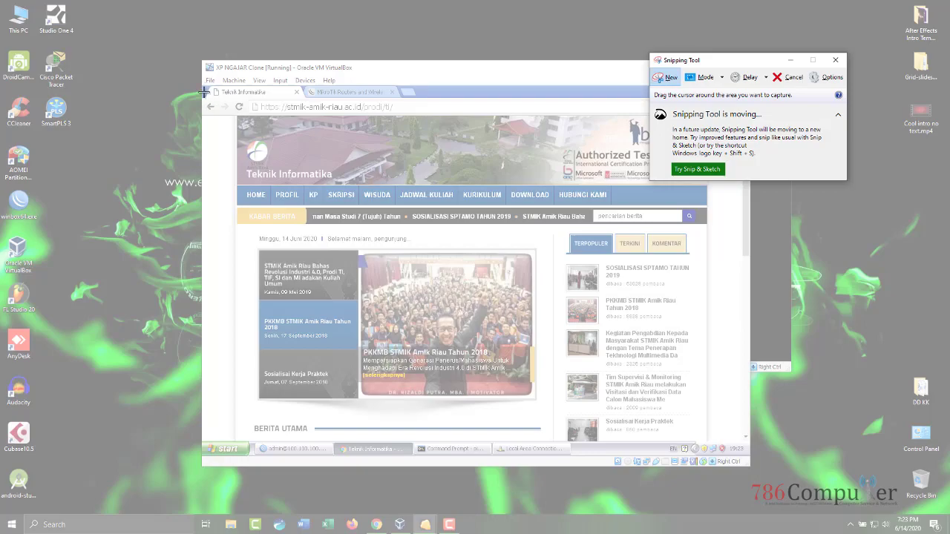
{"action": "left_click_drag", "start_coordinate": [201, 62], "coordinate": [750, 468]}
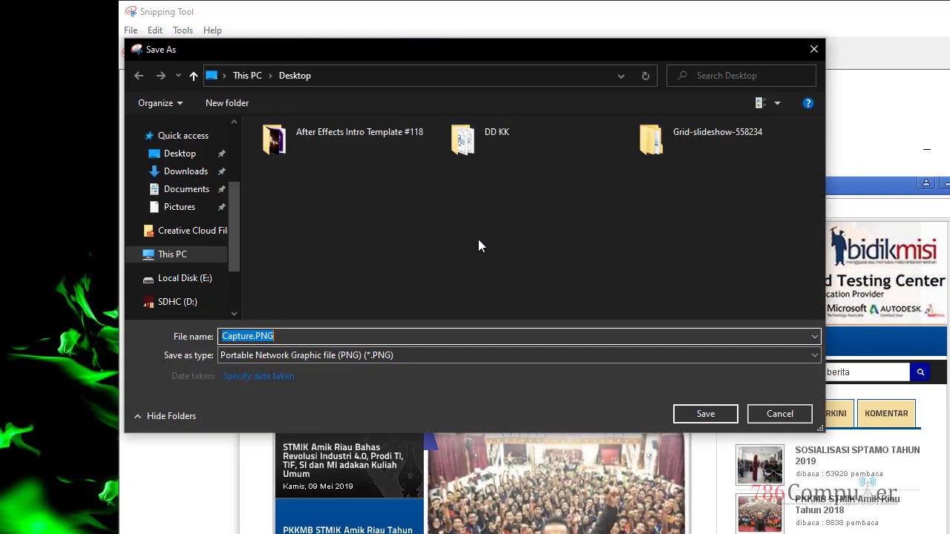
{"action": "type", "text": "1"}
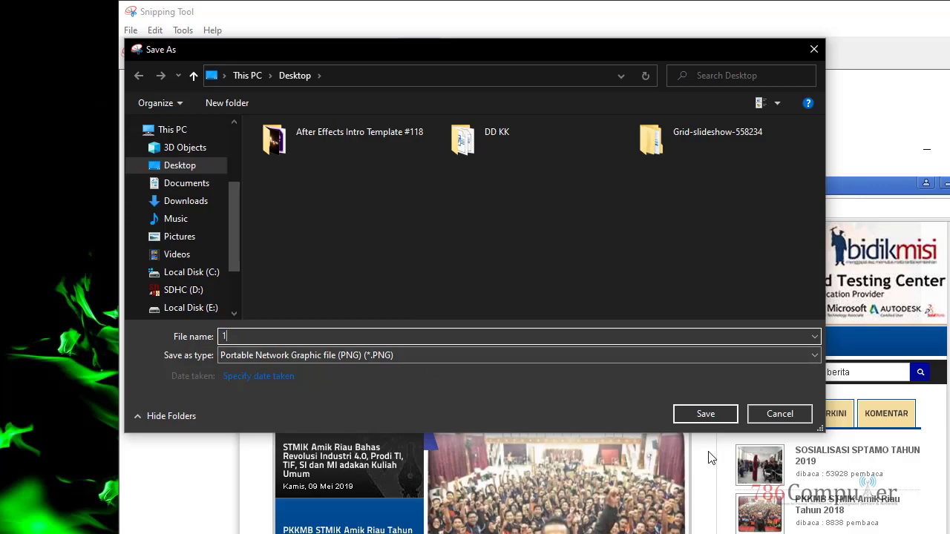
{"action": "left_click", "coordinate": [719, 420]}
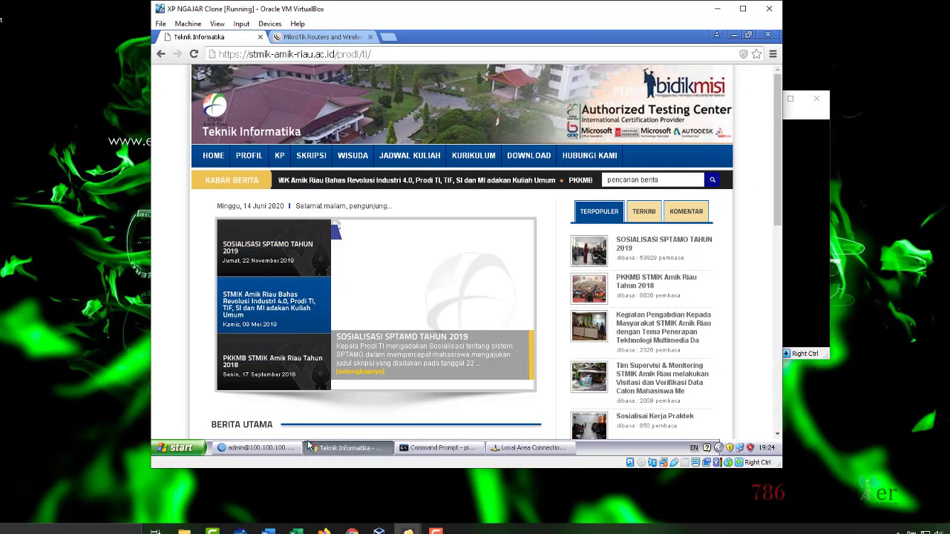
Step: Reopen the drop rule to check its Monday–Saturday time schedule, then close it
{"action": "left_click", "coordinate": [253, 448]}
{"action": "double_click", "coordinate": [399, 200]}
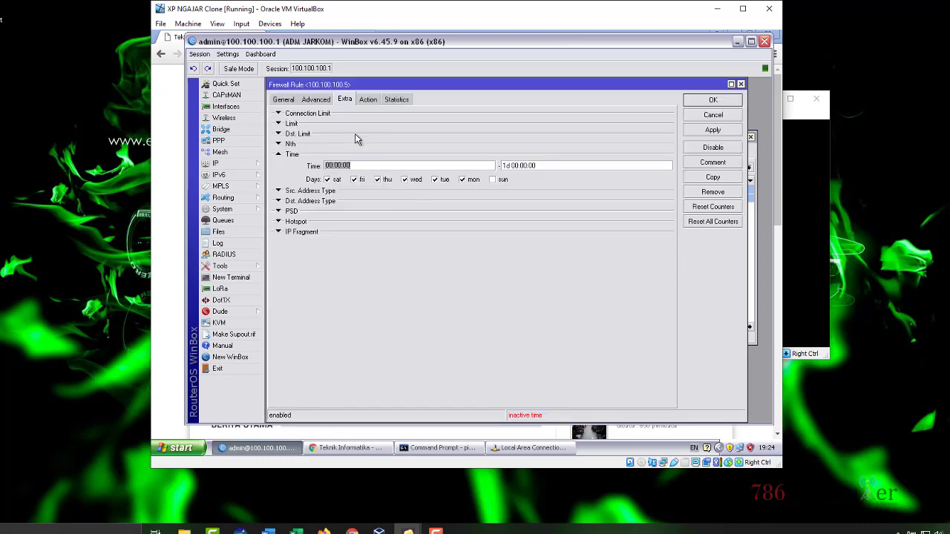
{"action": "left_click", "coordinate": [713, 101]}
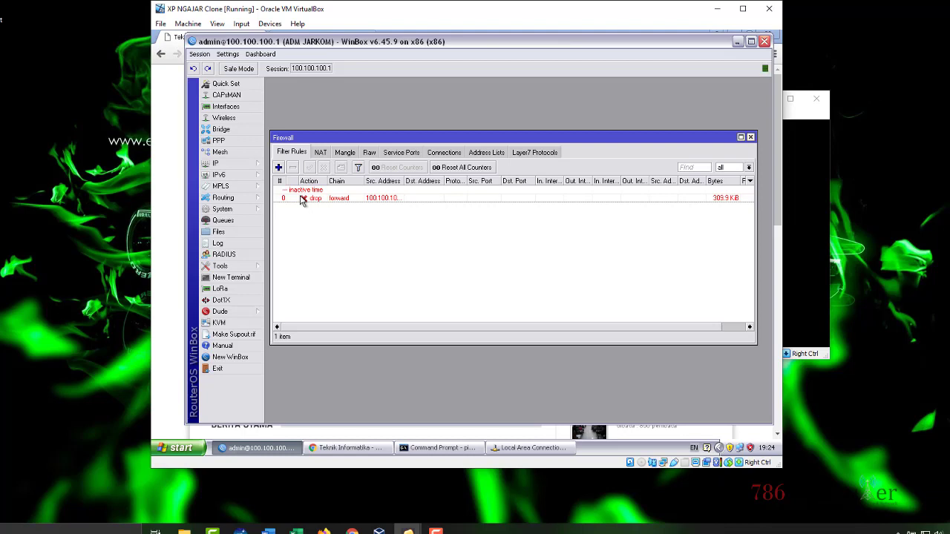
Step: Load the KP and Jadwal Kuliah announcement pages in Chrome, then return to WinBox
{"action": "left_click", "coordinate": [175, 152]}
{"action": "mouse_move", "coordinate": [280, 158]}
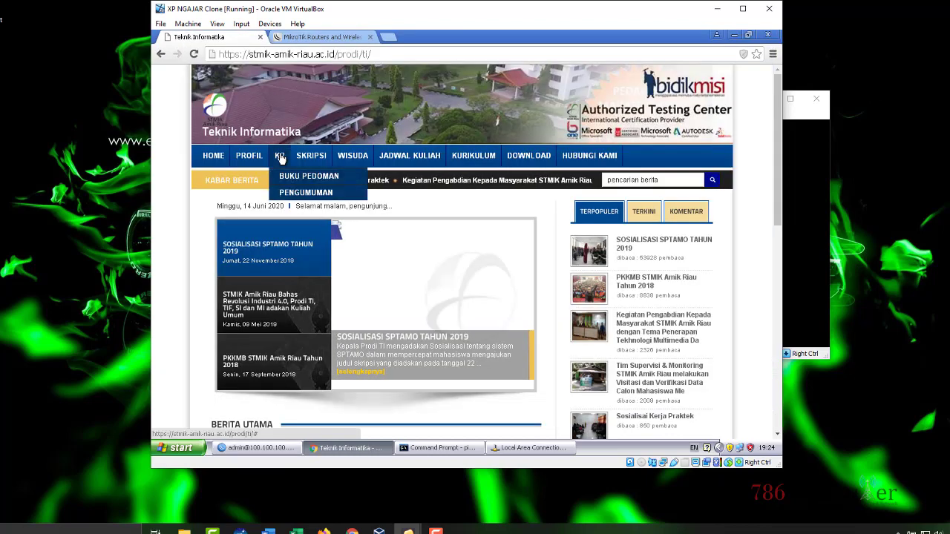
{"action": "left_click", "coordinate": [296, 192]}
{"action": "mouse_move", "coordinate": [408, 159]}
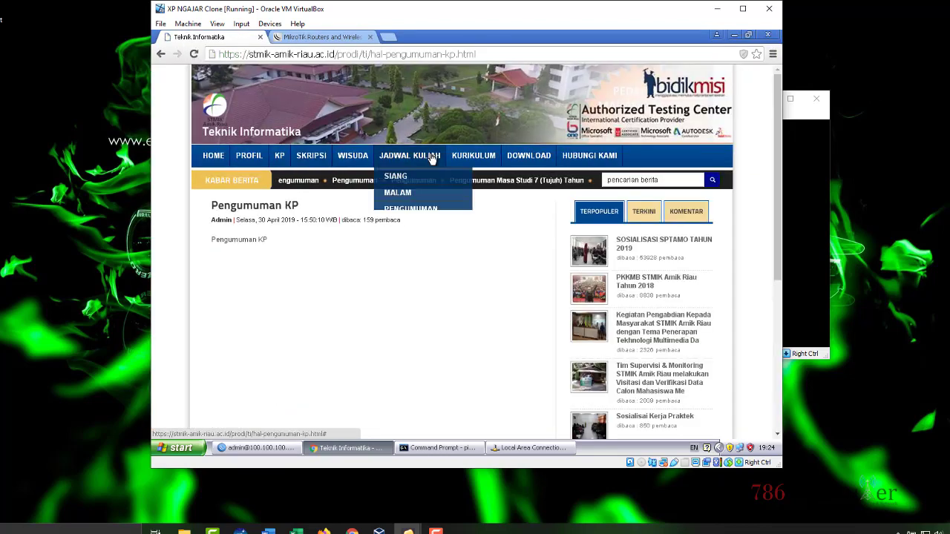
{"action": "left_click", "coordinate": [398, 210]}
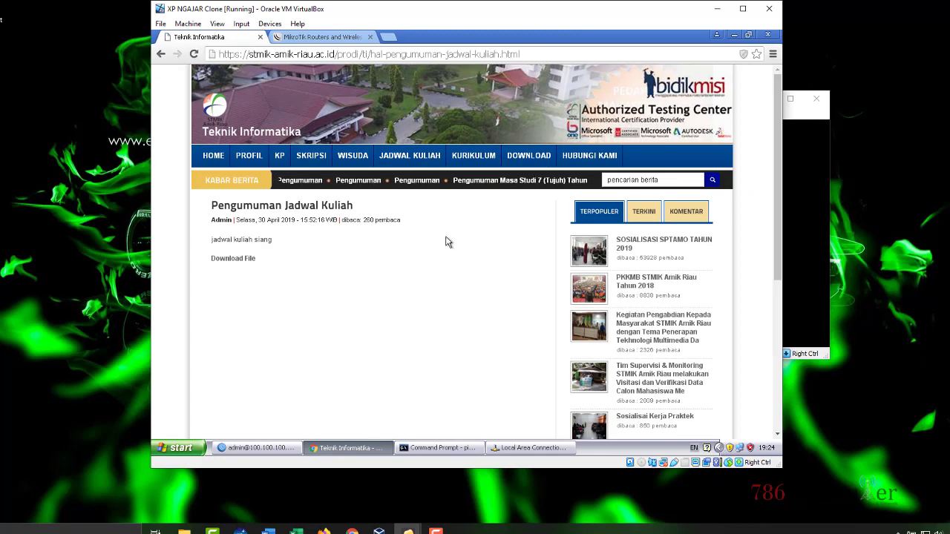
{"action": "scroll", "coordinate": [433, 238], "scroll_direction": "down", "scroll_amount": 4}
{"action": "left_click", "coordinate": [245, 448]}
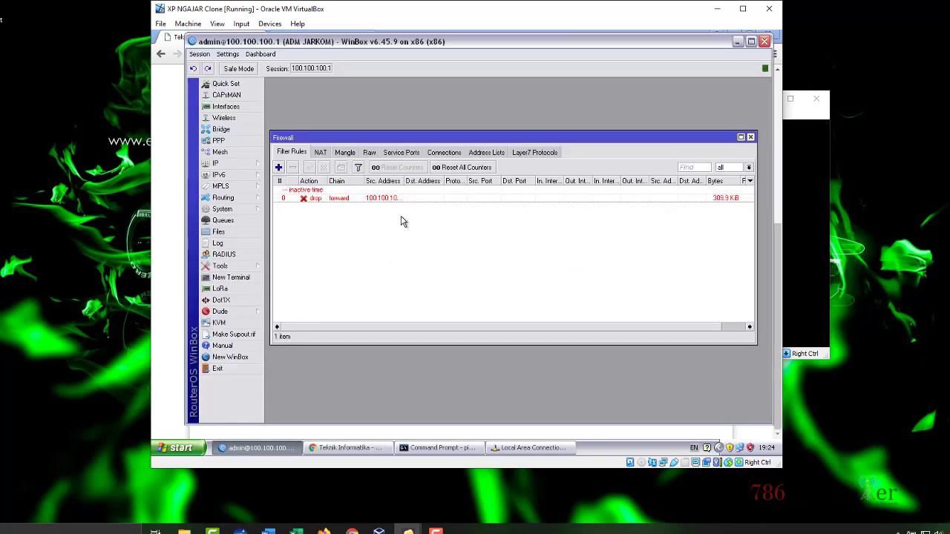
Step: Reschedule the 100.100.100.5 drop rule: tick Sunday, toggle Saturday, untick Tuesday–Thursday, then apply and save
{"action": "double_click", "coordinate": [408, 198]}
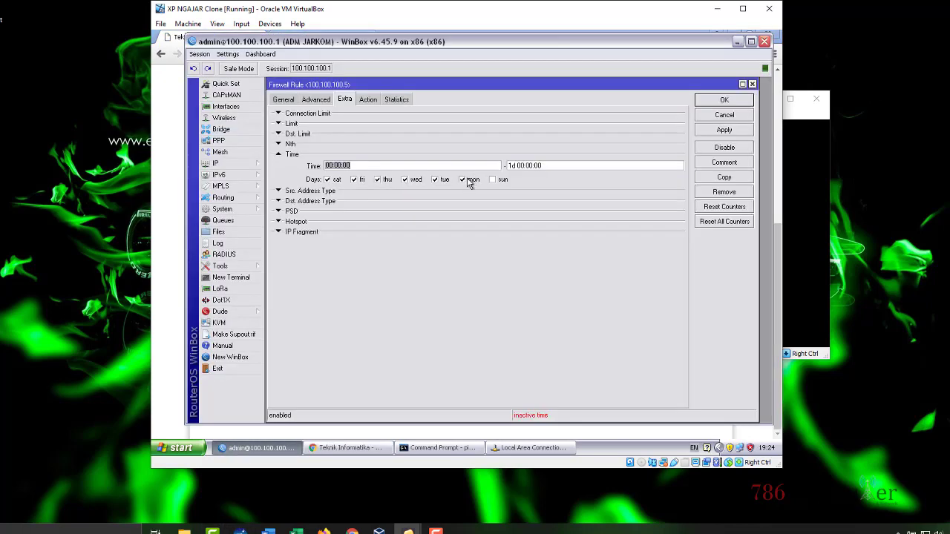
{"action": "left_click", "coordinate": [501, 184]}
{"action": "left_click", "coordinate": [336, 180]}
{"action": "left_click", "coordinate": [384, 182]}
{"action": "left_click", "coordinate": [410, 183]}
{"action": "left_click", "coordinate": [442, 182]}
{"action": "left_click", "coordinate": [702, 131]}
{"action": "left_click", "coordinate": [703, 101]}
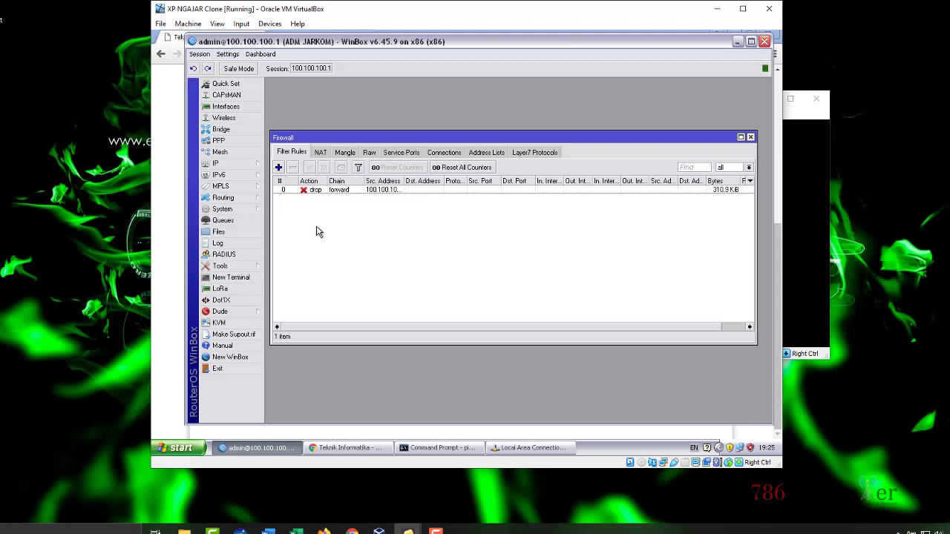
{"action": "left_click", "coordinate": [176, 205]}
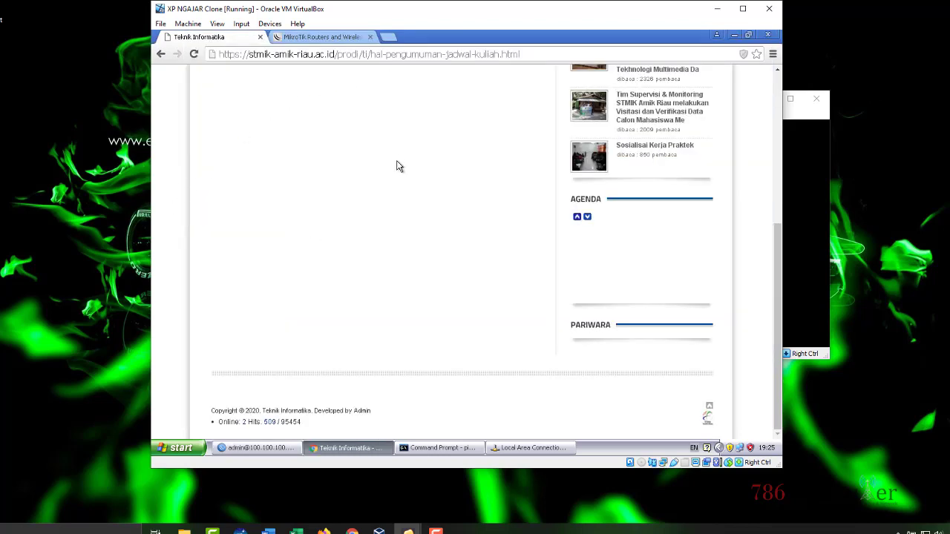
{"action": "scroll", "coordinate": [398, 167], "scroll_direction": "up", "scroll_amount": 4}
{"action": "left_click", "coordinate": [395, 153]}
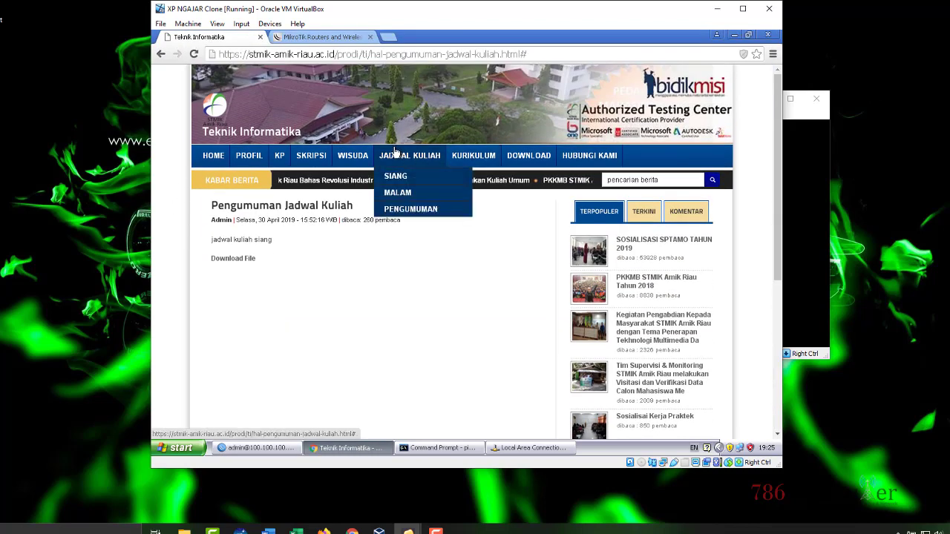
{"action": "left_click", "coordinate": [399, 193]}
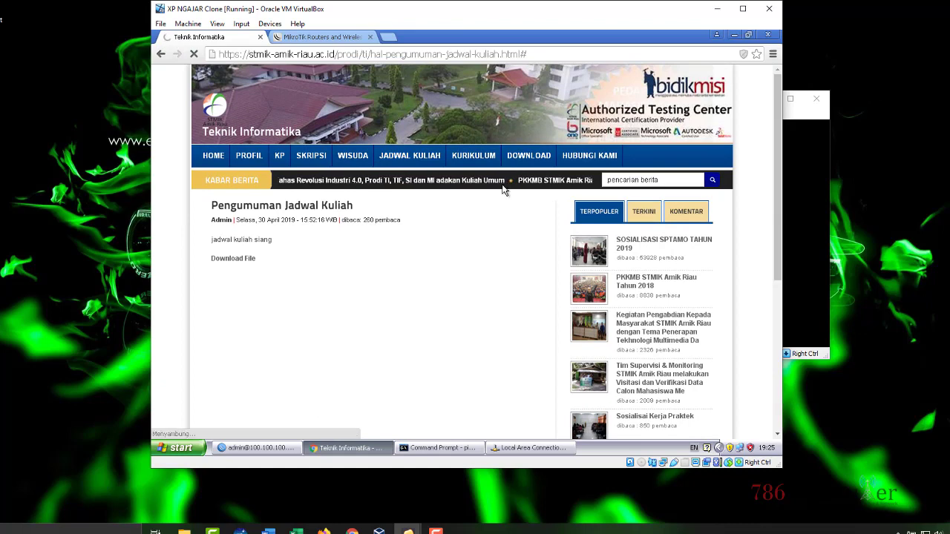
{"action": "left_click", "coordinate": [352, 155]}
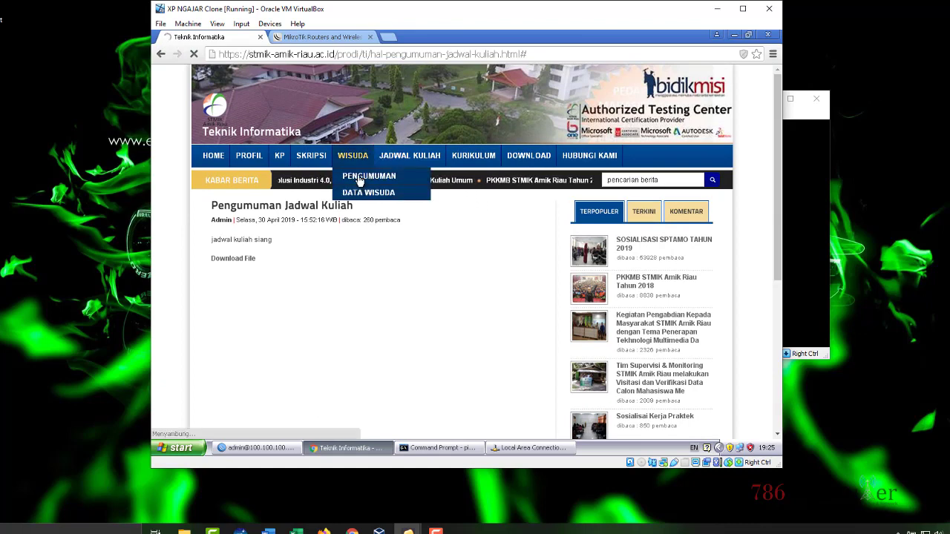
{"action": "left_click", "coordinate": [232, 447]}
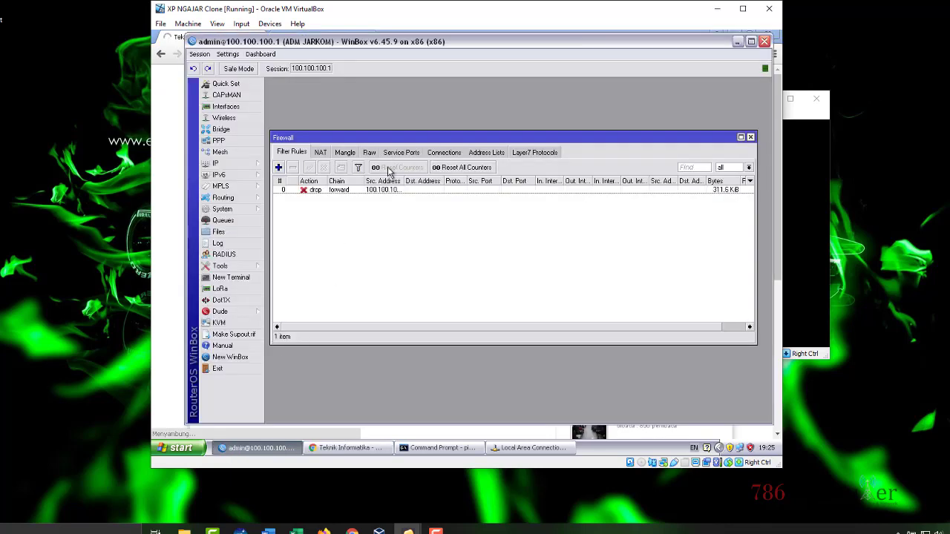
Step: Untick Sunday and tick Monday through Saturday in the drop rule's day schedule
{"action": "left_click", "coordinate": [401, 190]}
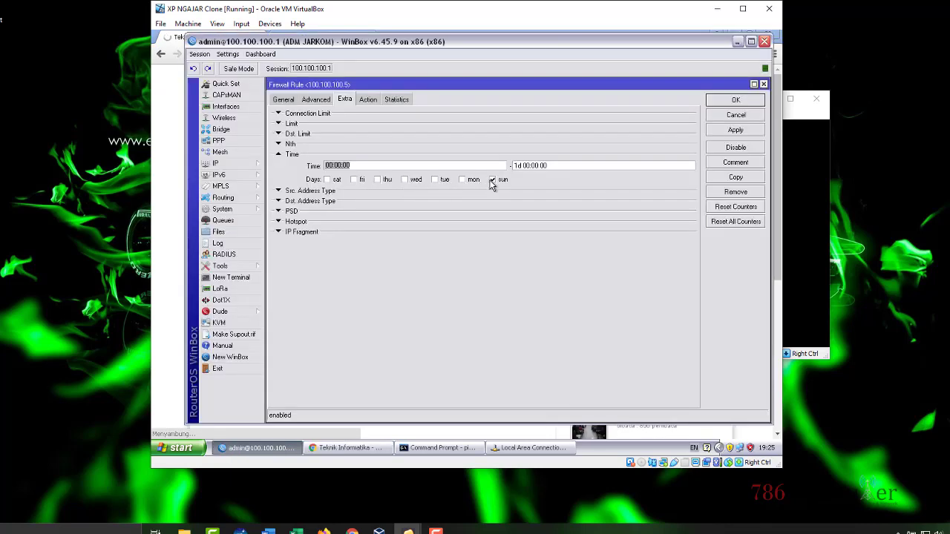
{"action": "left_click", "coordinate": [494, 180]}
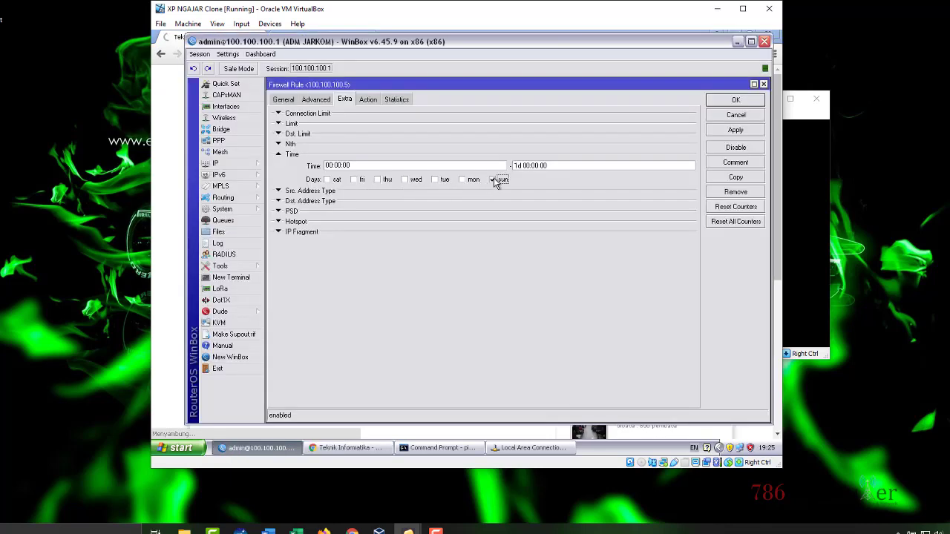
{"action": "left_click", "coordinate": [327, 180]}
{"action": "left_click", "coordinate": [355, 180]}
{"action": "left_click", "coordinate": [379, 180]}
{"action": "left_click", "coordinate": [405, 180]}
{"action": "left_click", "coordinate": [435, 181]}
{"action": "left_click", "coordinate": [463, 180]}
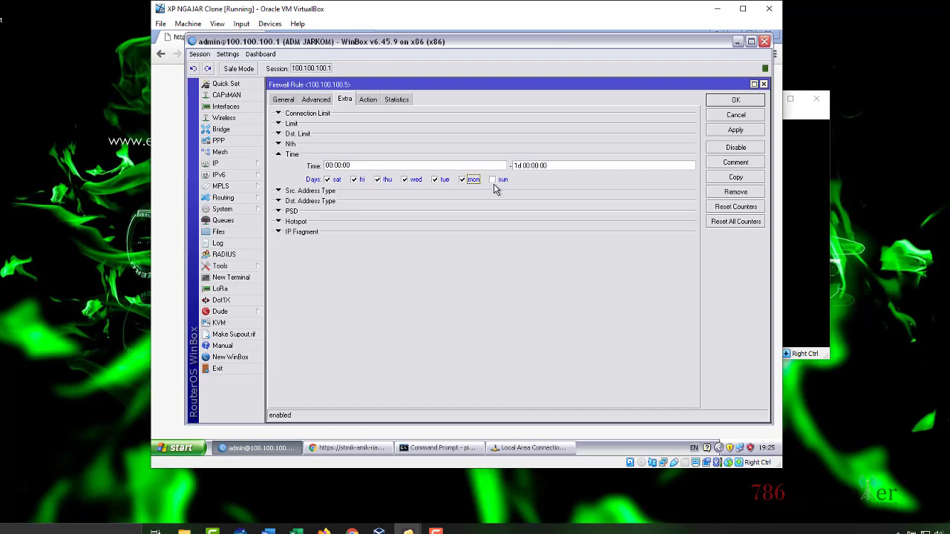
Step: Review the rule's Action tab, then save the rule and deselect it
{"action": "left_click", "coordinate": [366, 103]}
{"action": "left_click", "coordinate": [344, 100]}
{"action": "left_click", "coordinate": [735, 100]}
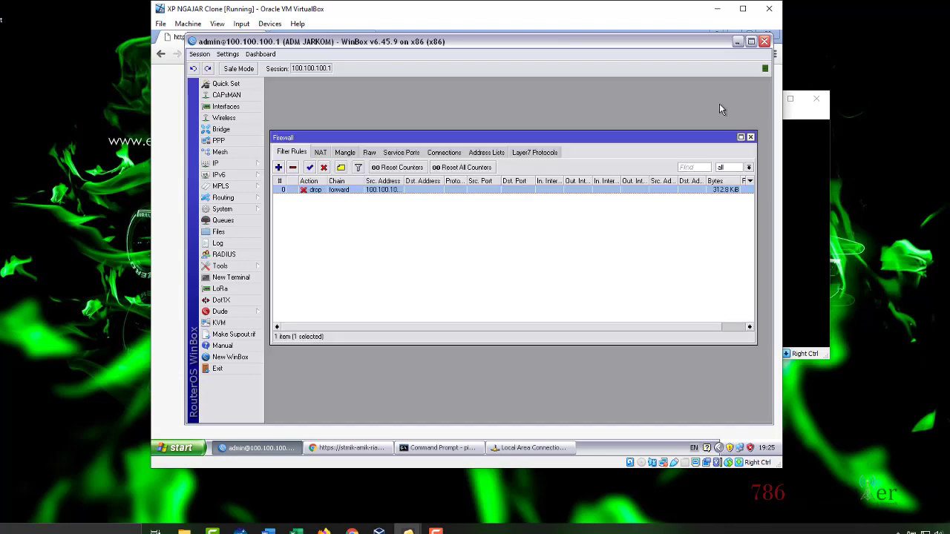
{"action": "left_click", "coordinate": [394, 245]}
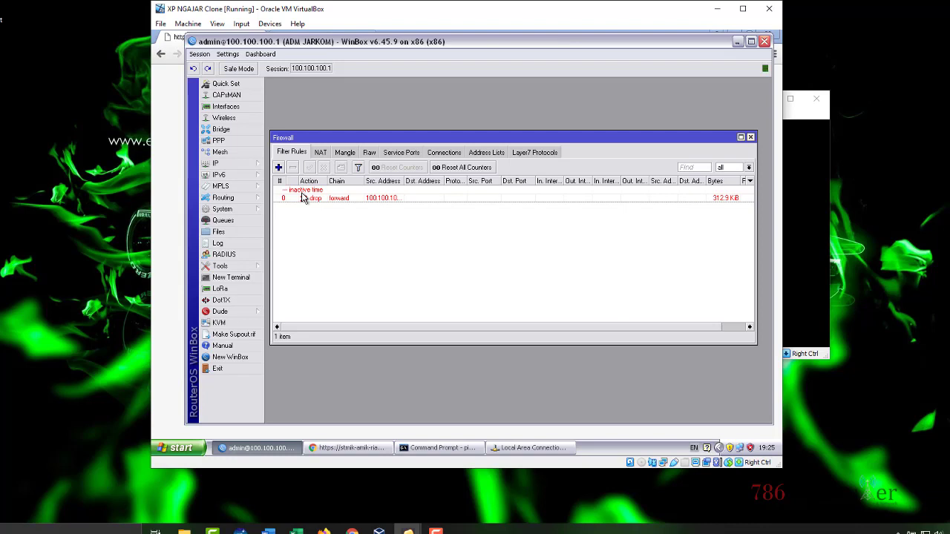
Step: Reload the unreachable stmik-amik-riau.ac.id page, open WISUDA, then reopen the drop rule in WinBox
{"action": "left_click", "coordinate": [159, 217]}
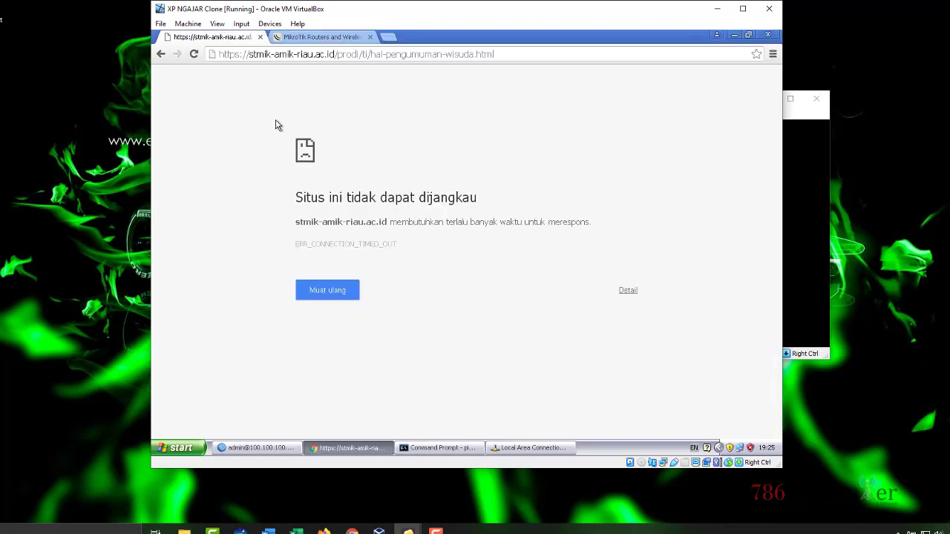
{"action": "right_click", "coordinate": [316, 97]}
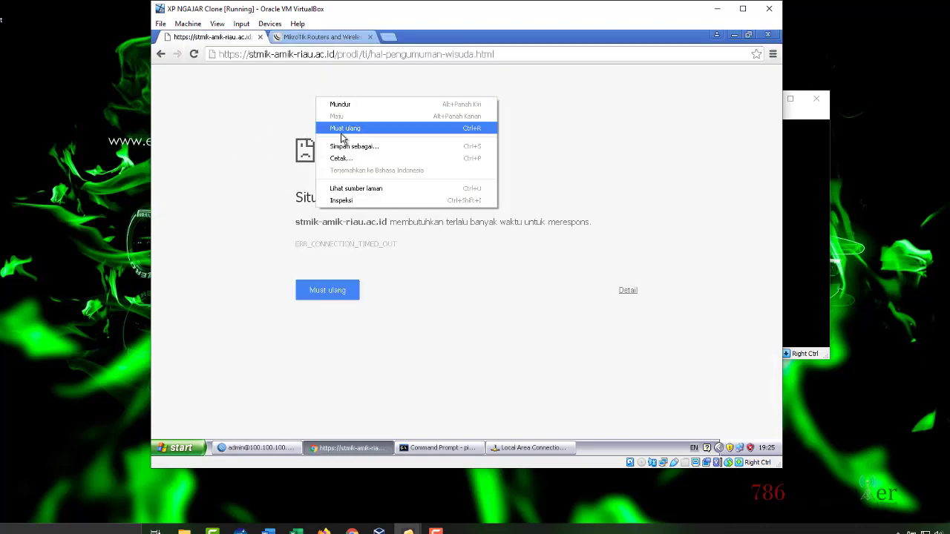
{"action": "left_click", "coordinate": [343, 139]}
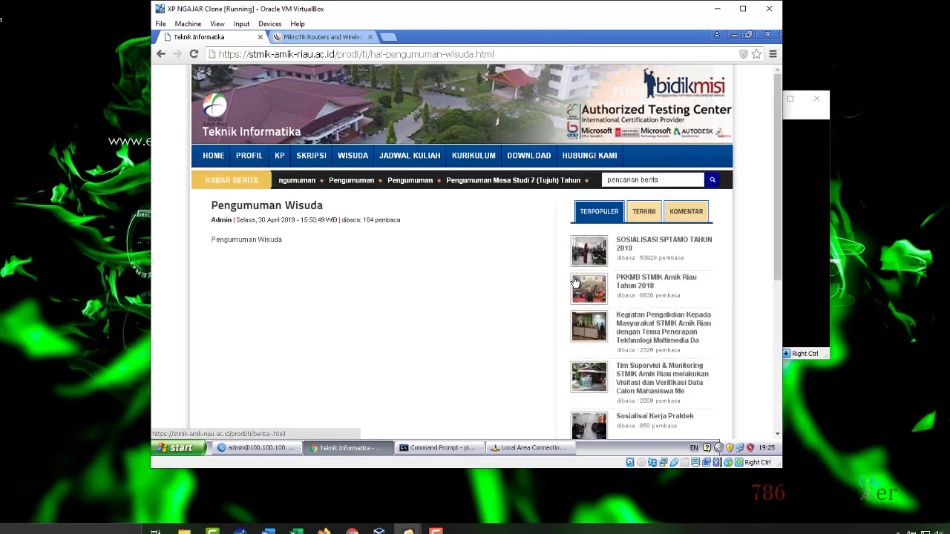
{"action": "left_click", "coordinate": [353, 155]}
{"action": "left_click", "coordinate": [256, 447]}
{"action": "double_click", "coordinate": [409, 197]}
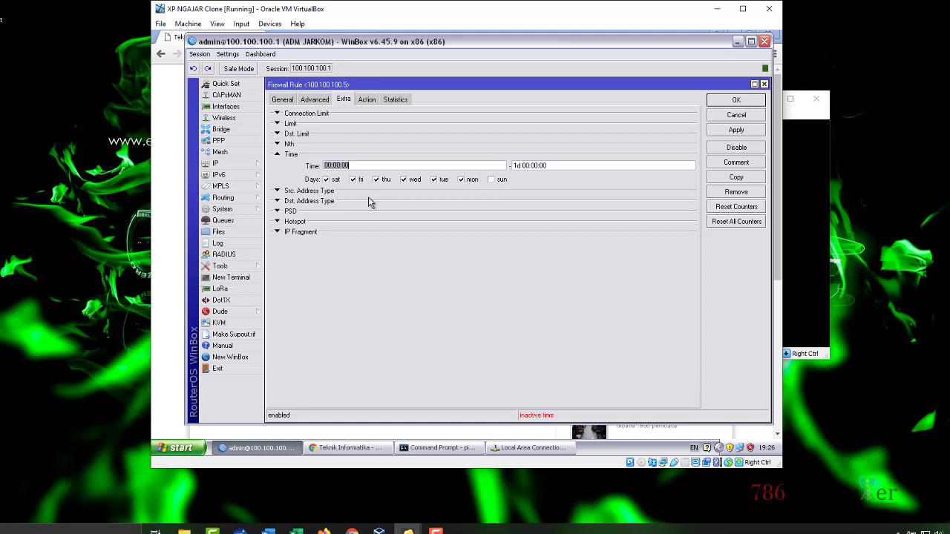
Step: Check the rule's Action tab, close its settings unchanged, and return to Chrome
{"action": "left_click", "coordinate": [349, 165]}
{"action": "left_click", "coordinate": [362, 103]}
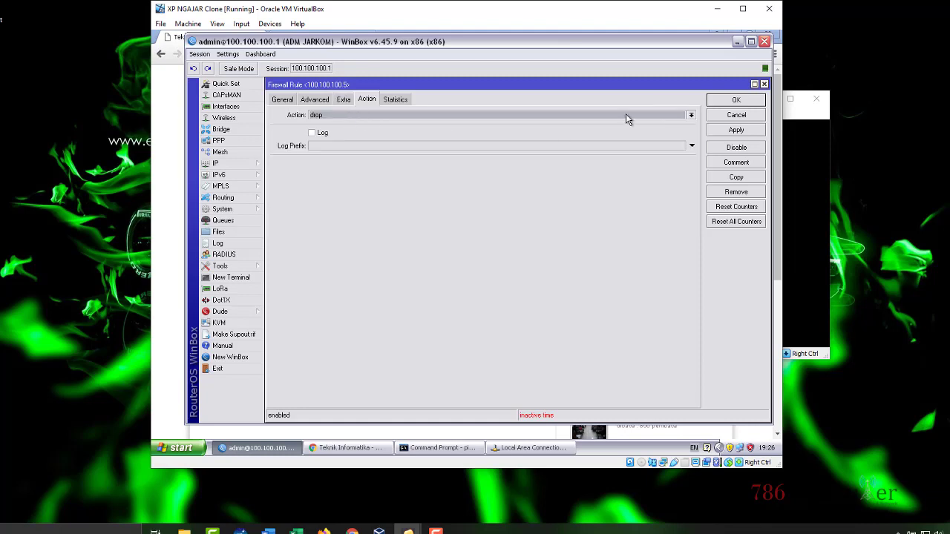
{"action": "left_click", "coordinate": [732, 100]}
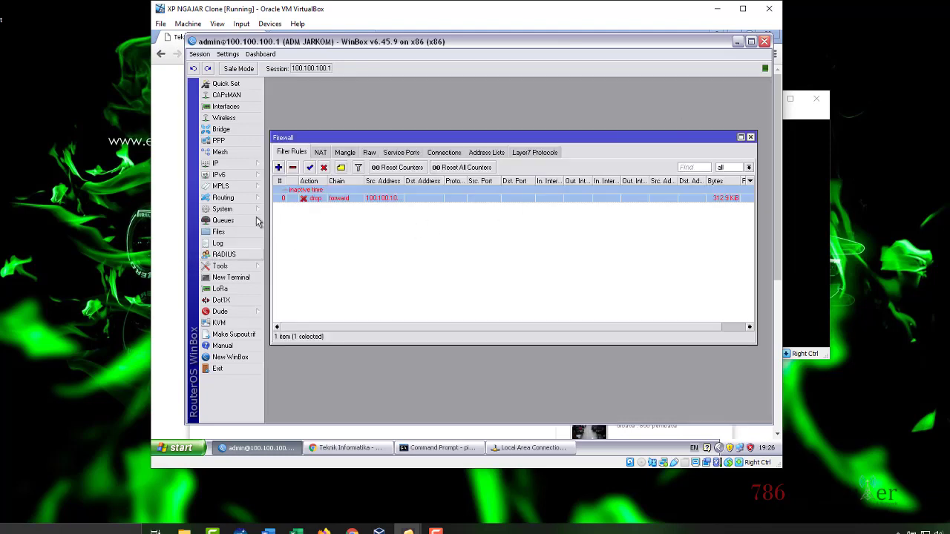
{"action": "left_click", "coordinate": [166, 211]}
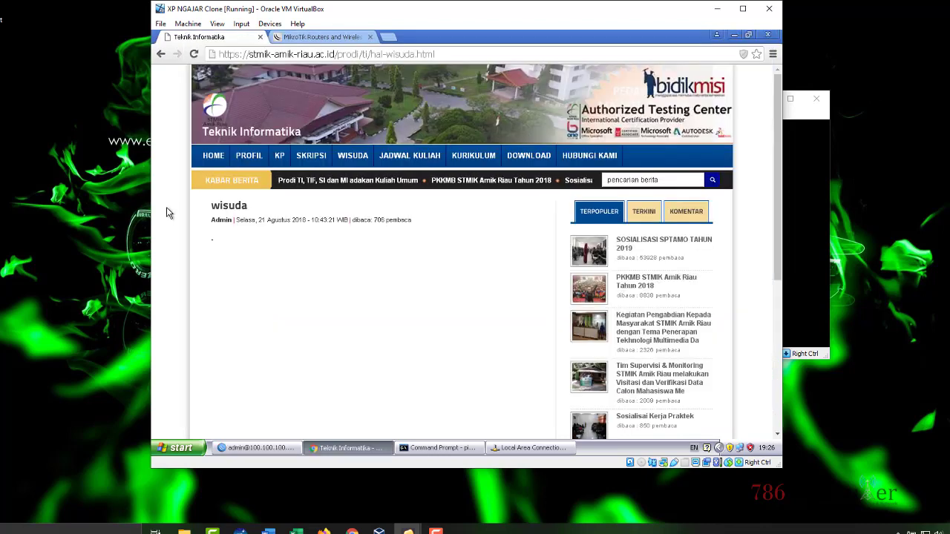
Step: Open the KP > Buku Pedoman page, then reopen the drop rule's settings in WinBox
{"action": "mouse_move", "coordinate": [279, 155]}
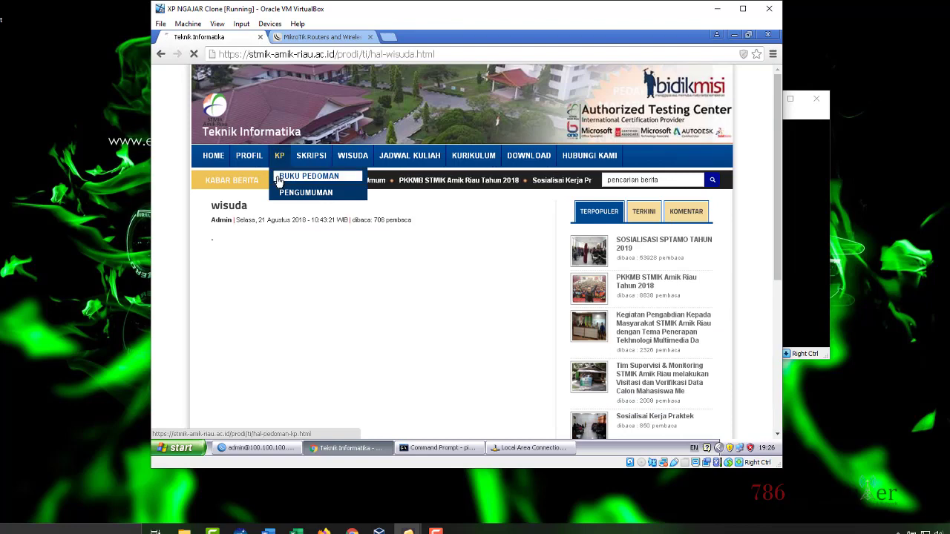
{"action": "left_click", "coordinate": [256, 176]}
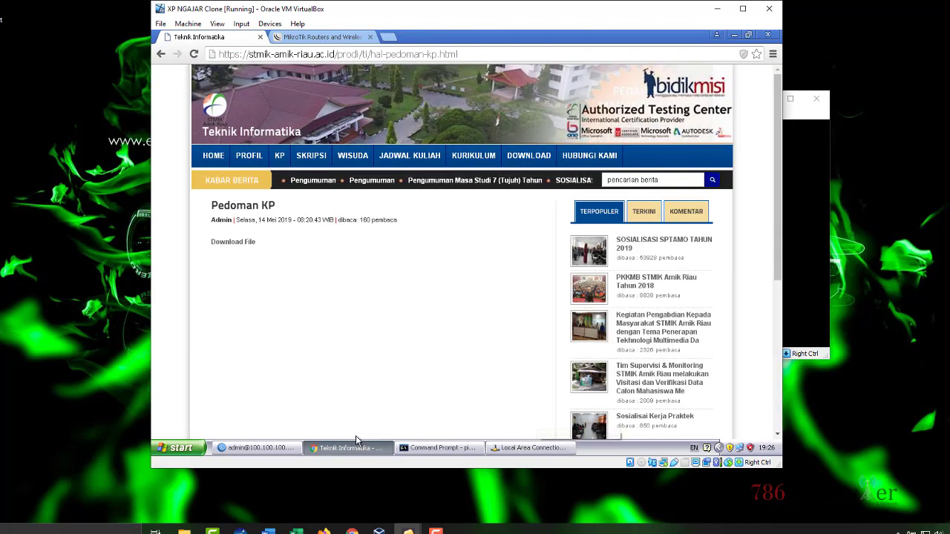
{"action": "left_click", "coordinate": [279, 448]}
{"action": "double_click", "coordinate": [389, 200]}
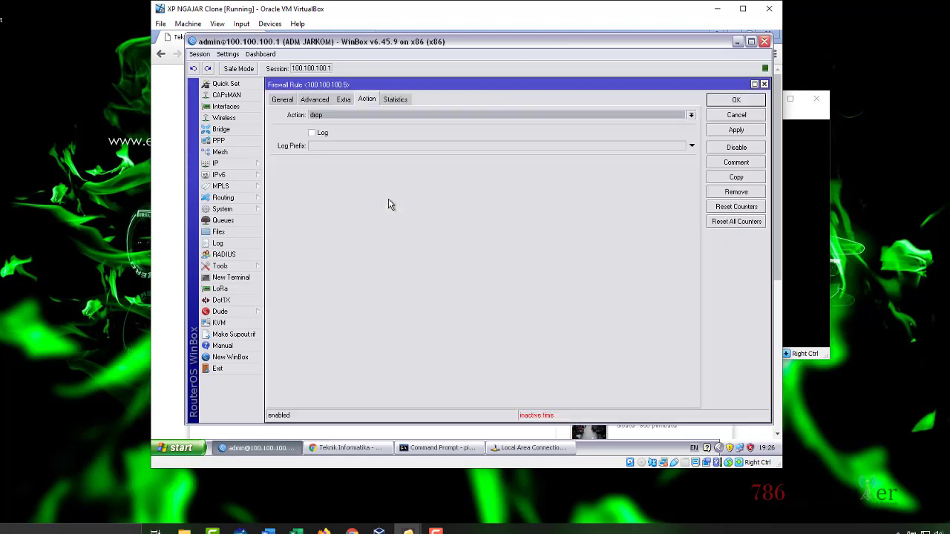
Step: Change the drop rule's time end to 19:20:00 on the Extra tab and apply it
{"action": "left_click", "coordinate": [345, 101]}
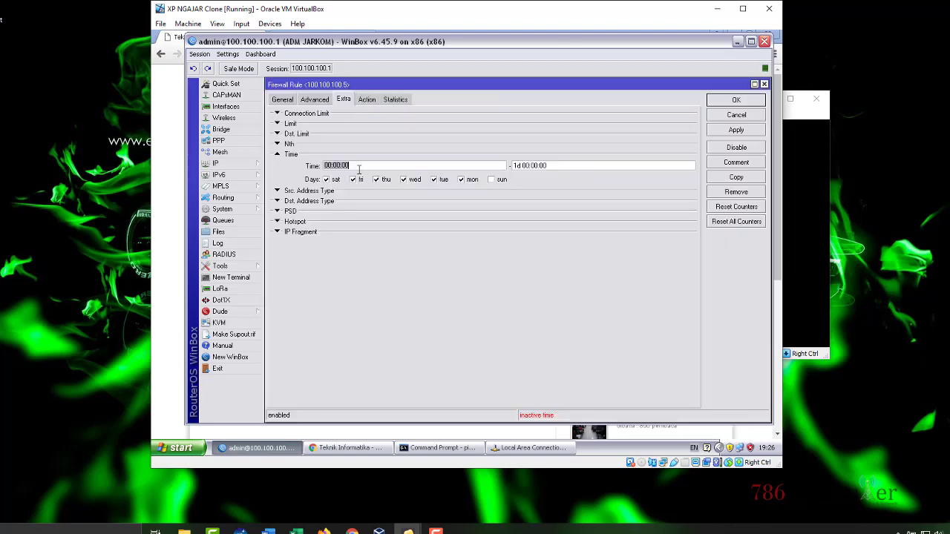
{"action": "left_click_drag", "start_coordinate": [364, 166], "coordinate": [312, 171]}
{"action": "left_click_drag", "start_coordinate": [592, 165], "coordinate": [336, 165]}
{"action": "left_click_drag", "start_coordinate": [406, 164], "coordinate": [300, 165]}
{"action": "left_click", "coordinate": [425, 167]}
{"action": "left_click", "coordinate": [591, 164]}
{"action": "key", "text": "BackSpace"}
{"action": "key", "text": "BackSpace"}
{"action": "key", "text": "BackSpace"}
{"action": "key", "text": "BackSpace"}
{"action": "key", "text": "BackSpace"}
{"action": "key", "text": "BackSpace"}
{"action": "key", "text": "BackSpace"}
{"action": "key", "text": "Delete"}
{"action": "key", "text": "Delete"}
{"action": "key", "text": "Delete"}
{"action": "key", "text": "BackSpace"}
{"action": "left_click", "coordinate": [744, 132]}
Step: Load the PROFIL > VISI MISI page in Chrome, then return to the rule settings
{"action": "left_click", "coordinate": [338, 447]}
{"action": "mouse_move", "coordinate": [249, 156]}
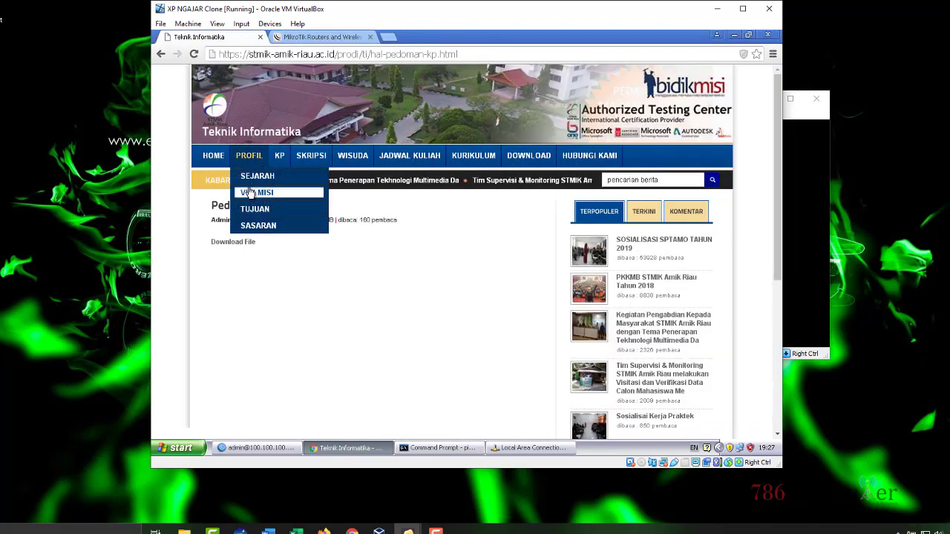
{"action": "left_click", "coordinate": [256, 192]}
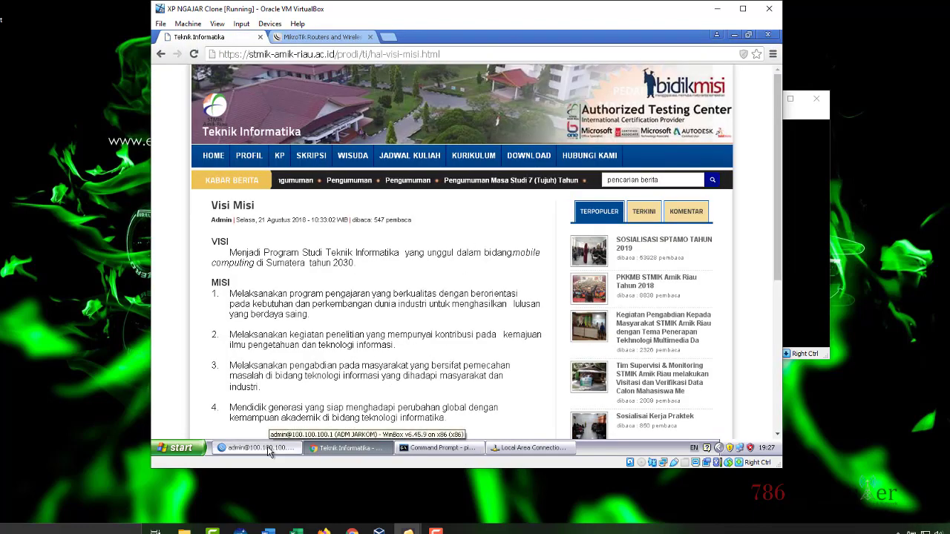
{"action": "left_click", "coordinate": [253, 448]}
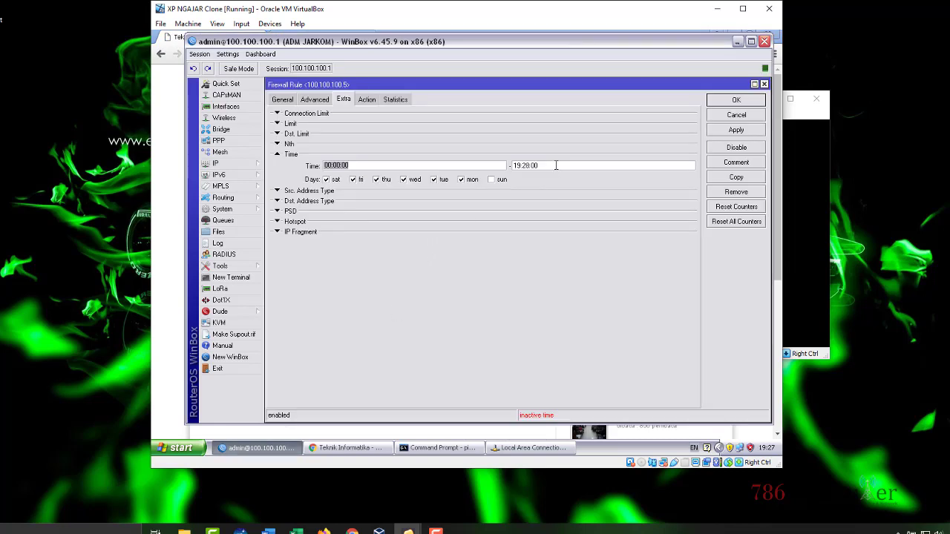
Step: Tick Sunday so the rule covers all seven days, save it, and switch to Chrome
{"action": "left_click", "coordinate": [494, 180]}
{"action": "left_click", "coordinate": [734, 130]}
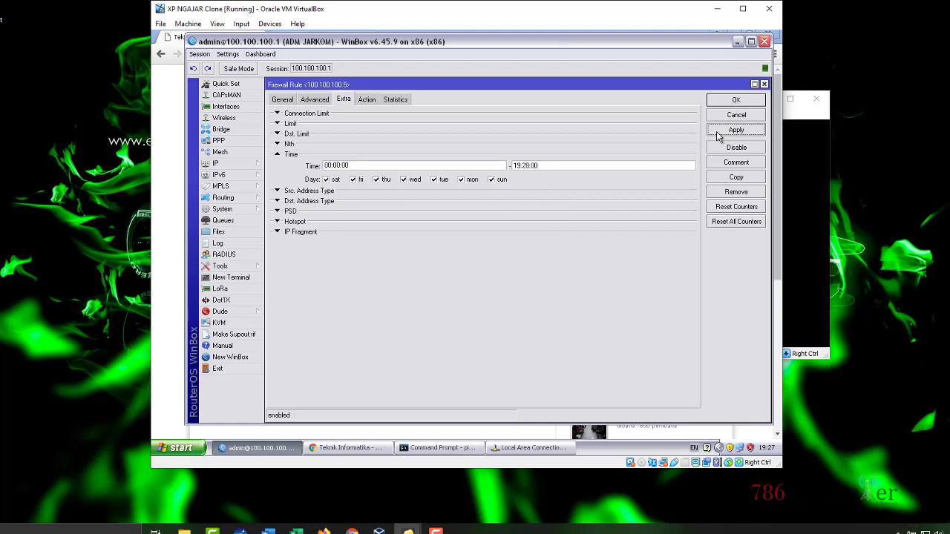
{"action": "left_click", "coordinate": [731, 102]}
{"action": "key", "text": "alt+Tab"}
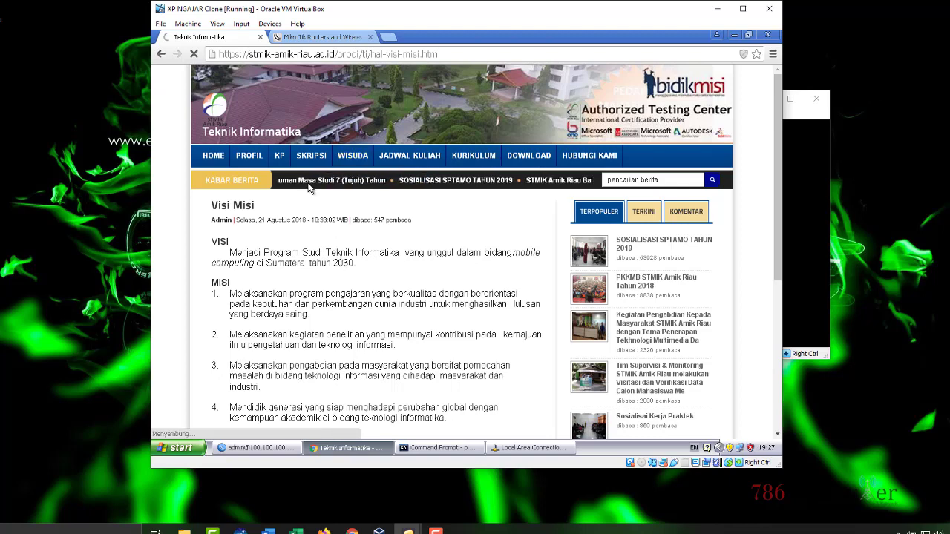
Step: Reload Visi Misi and open Panduan Skripsi via the PROFIL and SKRIPSI menus
{"action": "left_click", "coordinate": [309, 157]}
{"action": "left_click", "coordinate": [339, 225]}
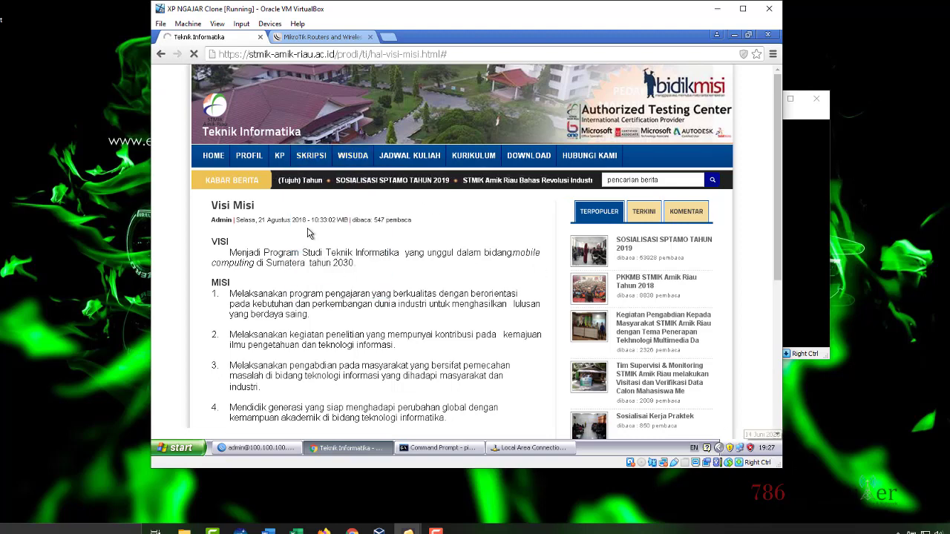
{"action": "left_click", "coordinate": [250, 157]}
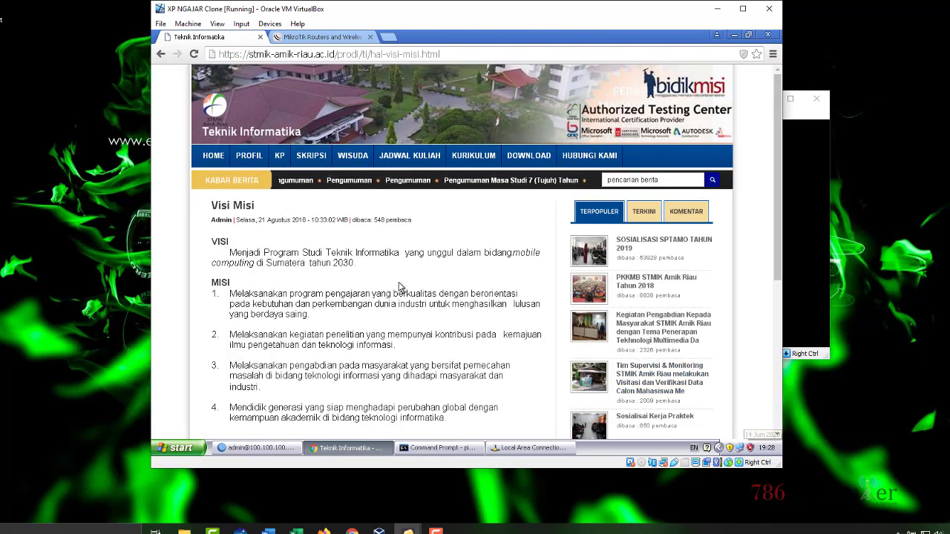
{"action": "mouse_move", "coordinate": [248, 156]}
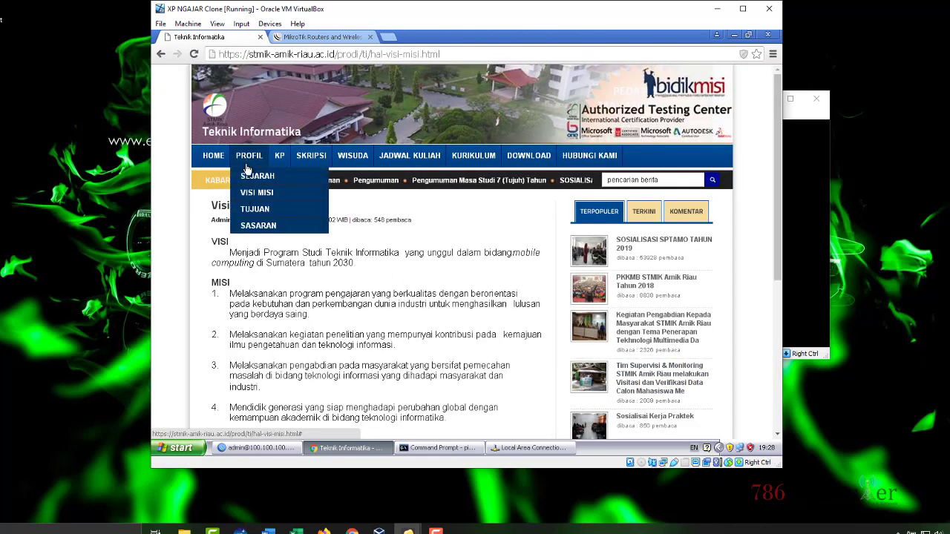
{"action": "left_click", "coordinate": [251, 193]}
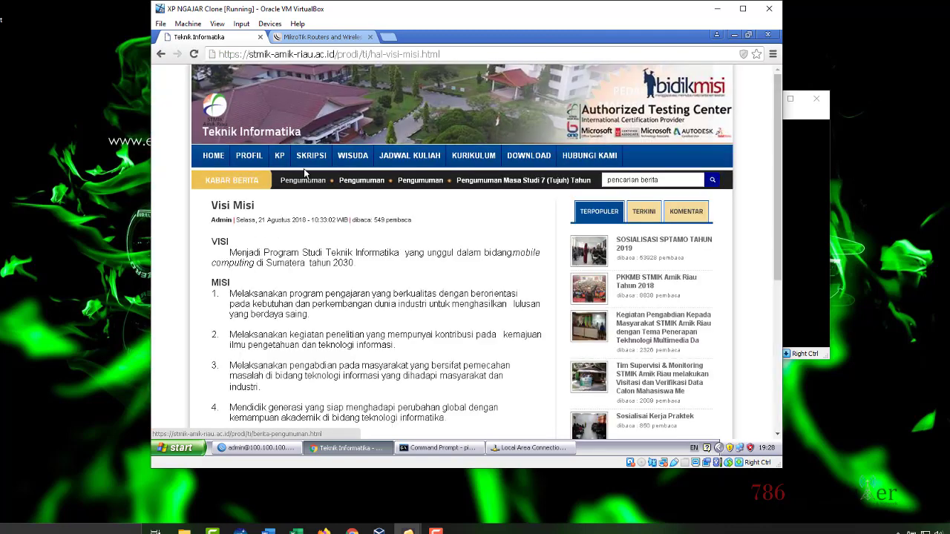
{"action": "mouse_move", "coordinate": [312, 164]}
{"action": "left_click", "coordinate": [327, 209]}
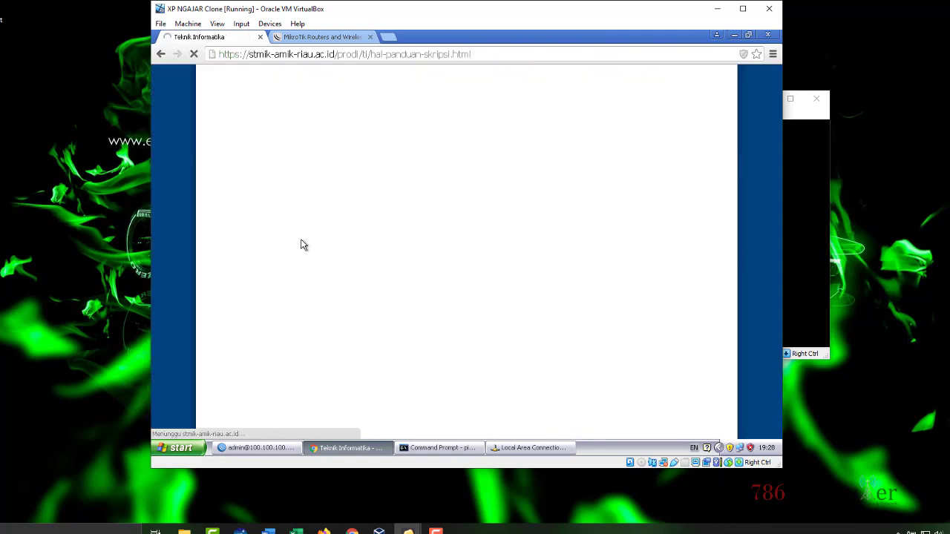
Step: Go to the site's home page, then reopen the drop rule's settings in WinBox
{"action": "left_click", "coordinate": [273, 448]}
{"action": "left_click", "coordinate": [161, 199]}
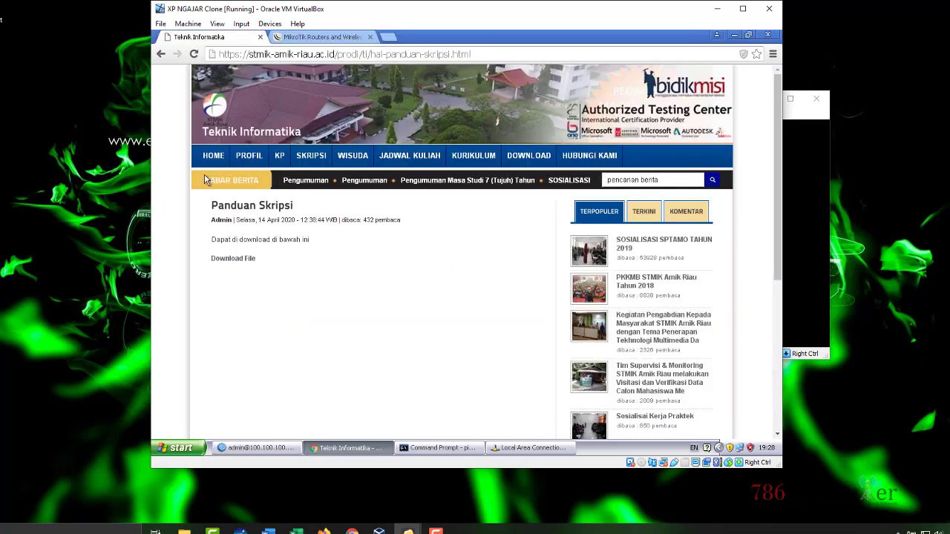
{"action": "left_click", "coordinate": [229, 166]}
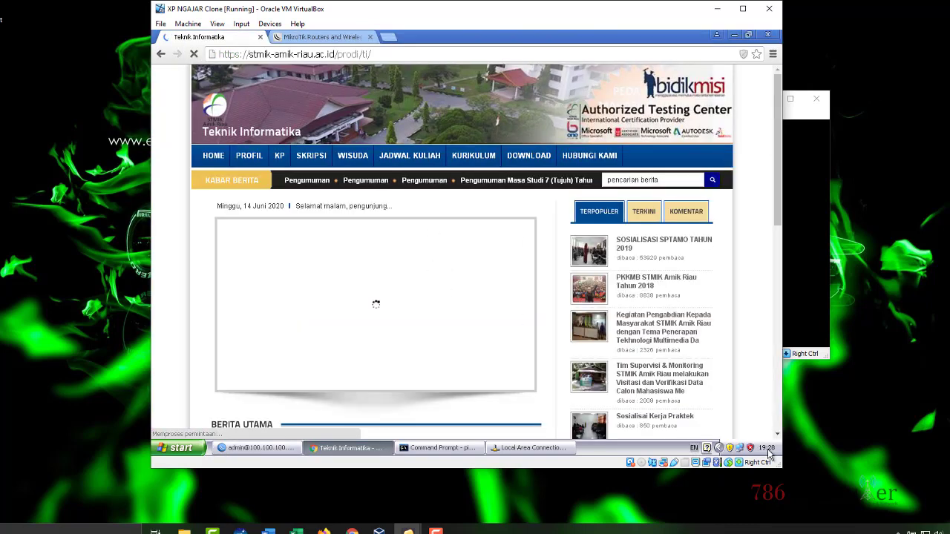
{"action": "left_click", "coordinate": [256, 448]}
{"action": "double_click", "coordinate": [409, 199]}
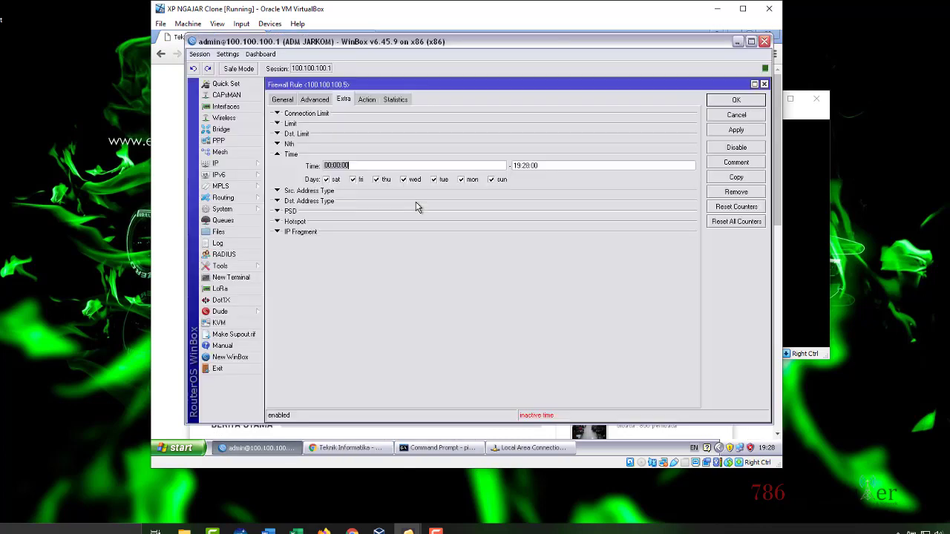
Step: Close the Firewall Rule dialog, the Firewall window and WinBox, leaving Chrome's home page visible
{"action": "left_click", "coordinate": [540, 165]}
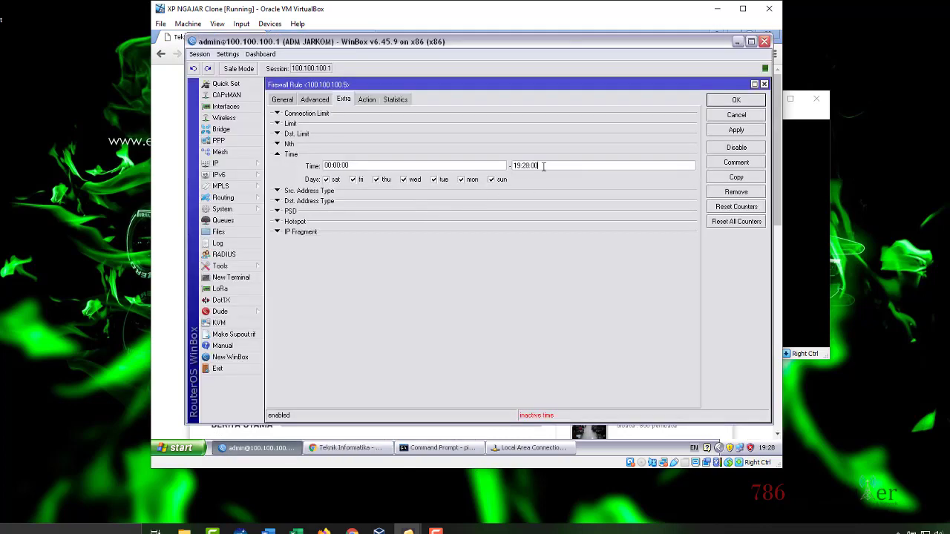
{"action": "left_click", "coordinate": [736, 101]}
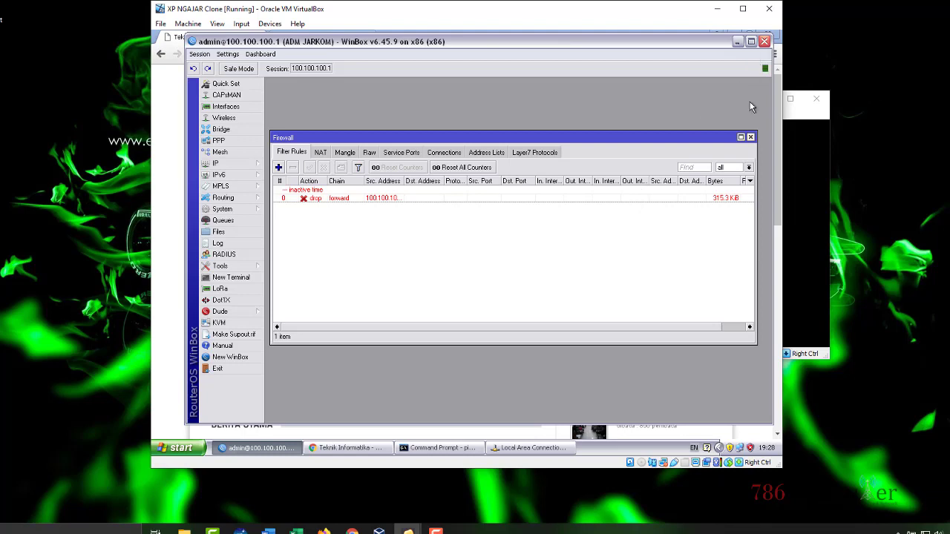
{"action": "left_click", "coordinate": [750, 138]}
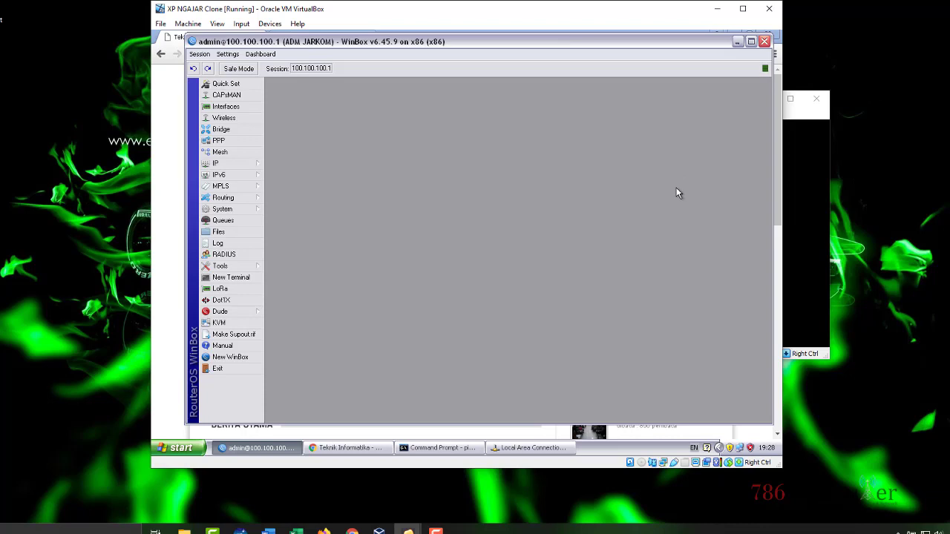
{"action": "left_click", "coordinate": [764, 42]}
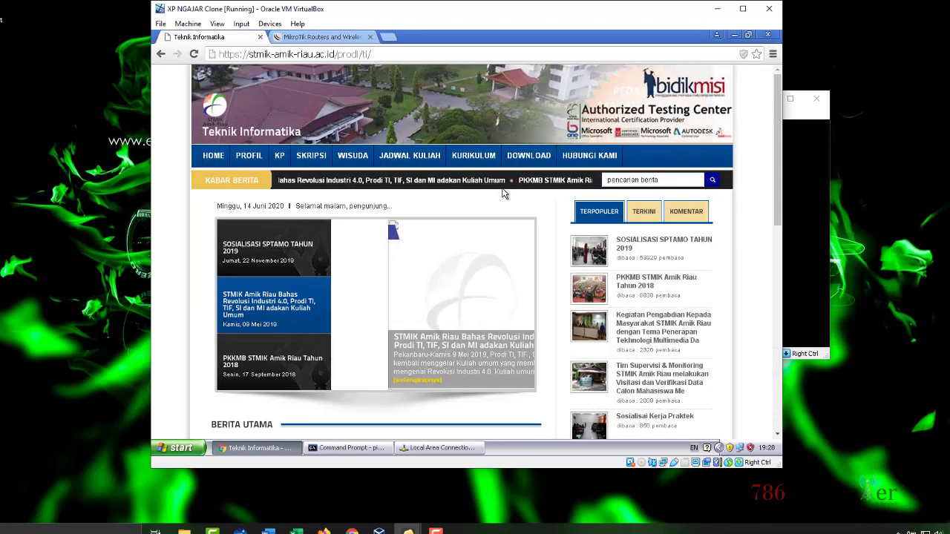